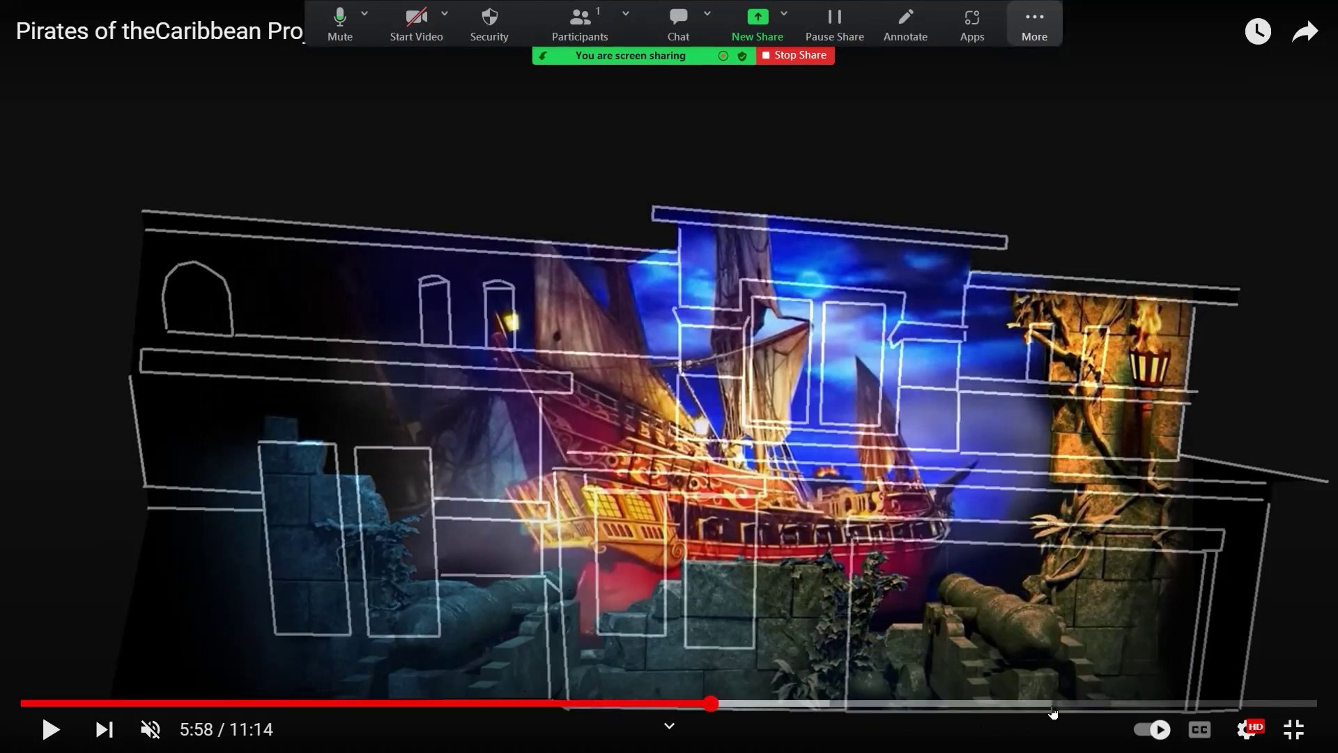
Seek the Pirates of the Caribbean Projection Show Draft video back, play it, and exit fullscreen.
click(298, 704)
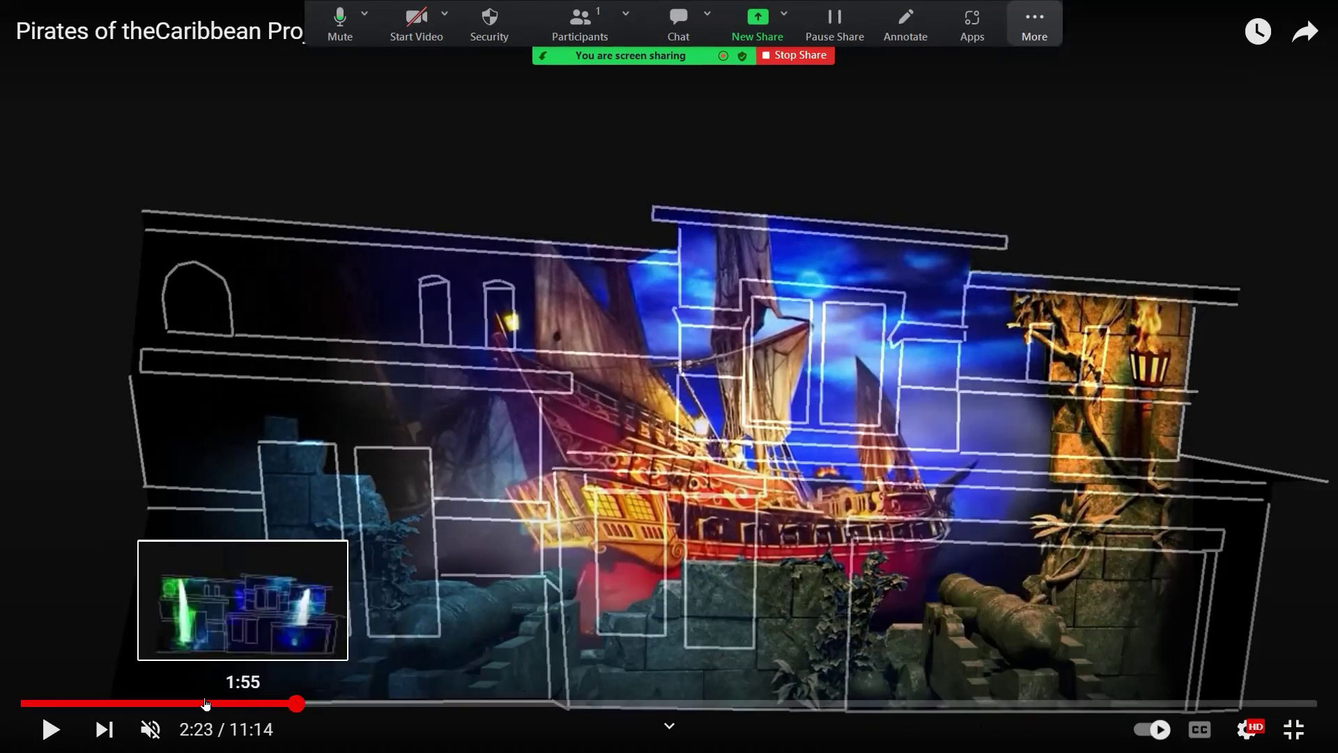
click(206, 704)
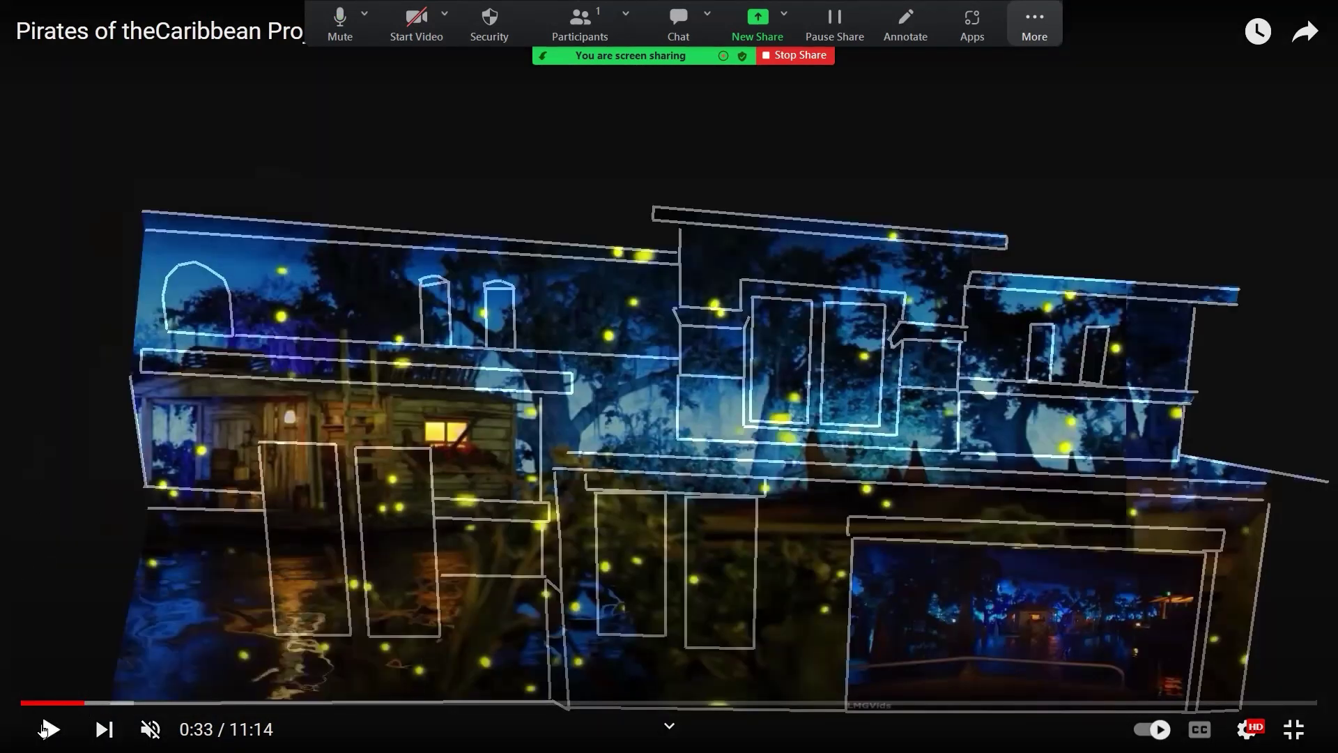
key(space)
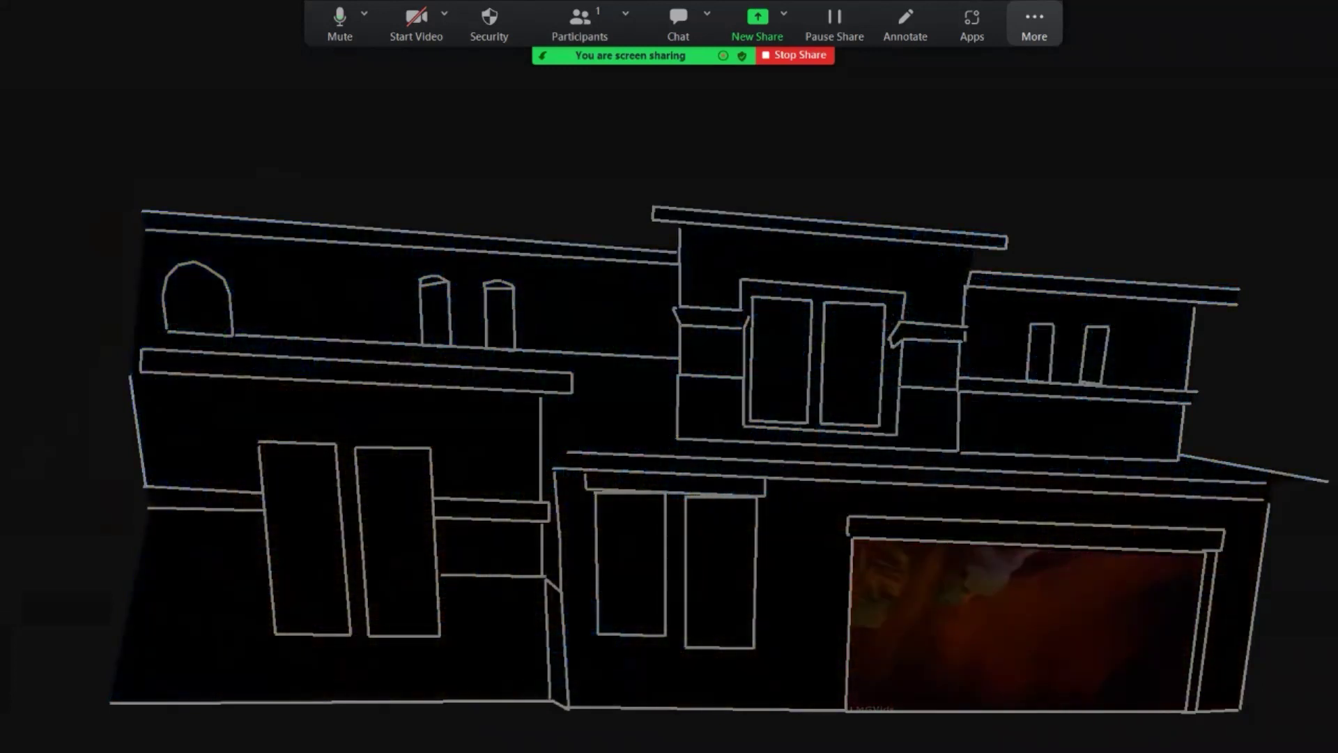
key(Escape)
Pause the video at 0:58, then select bayou.jpg in the After Effects Project panel.
click(295, 511)
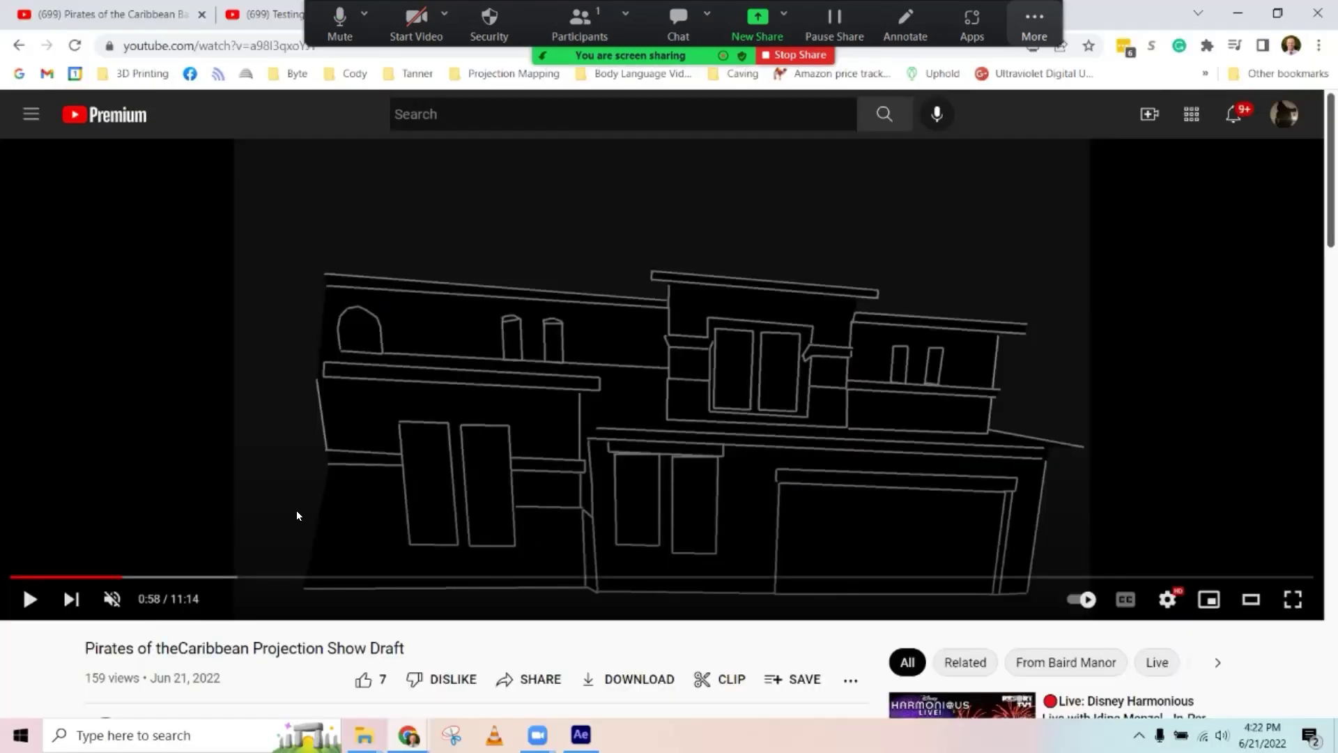
click(580, 734)
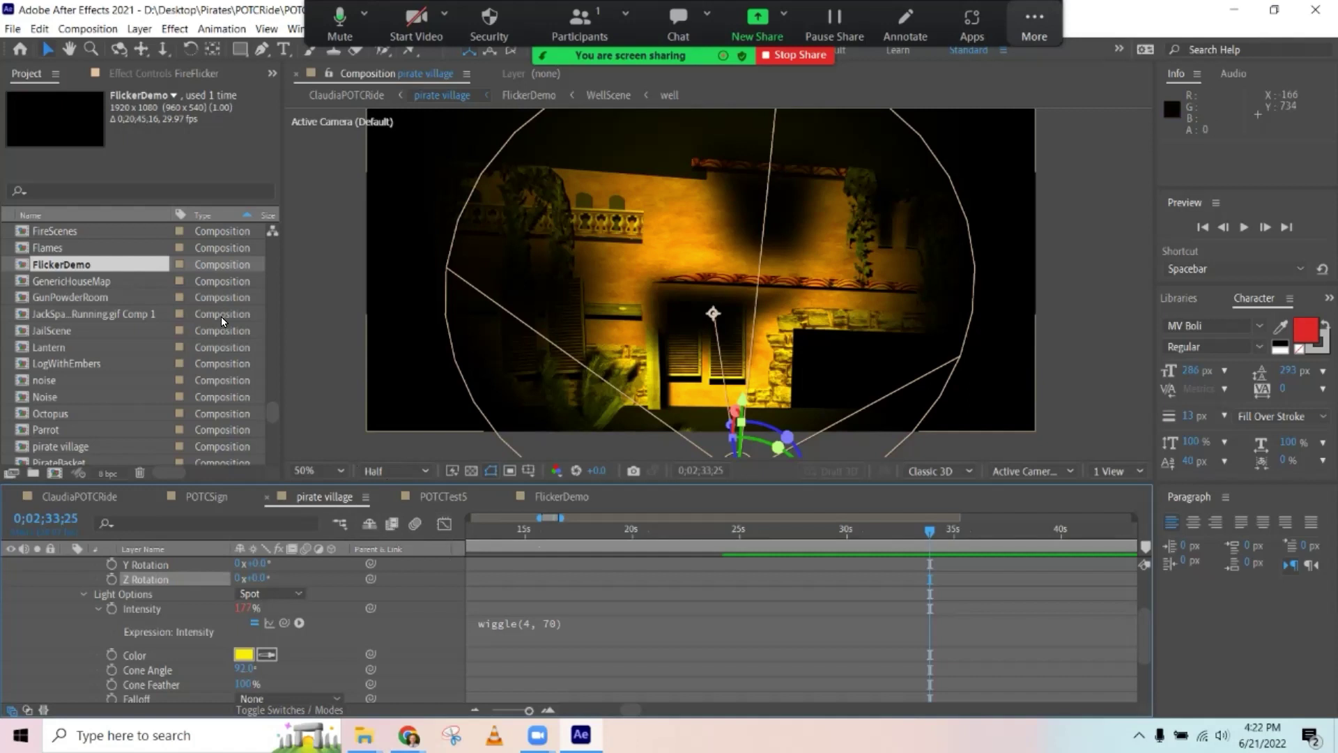
scroll(72, 318, up, 10)
scroll(72, 318, down, 20)
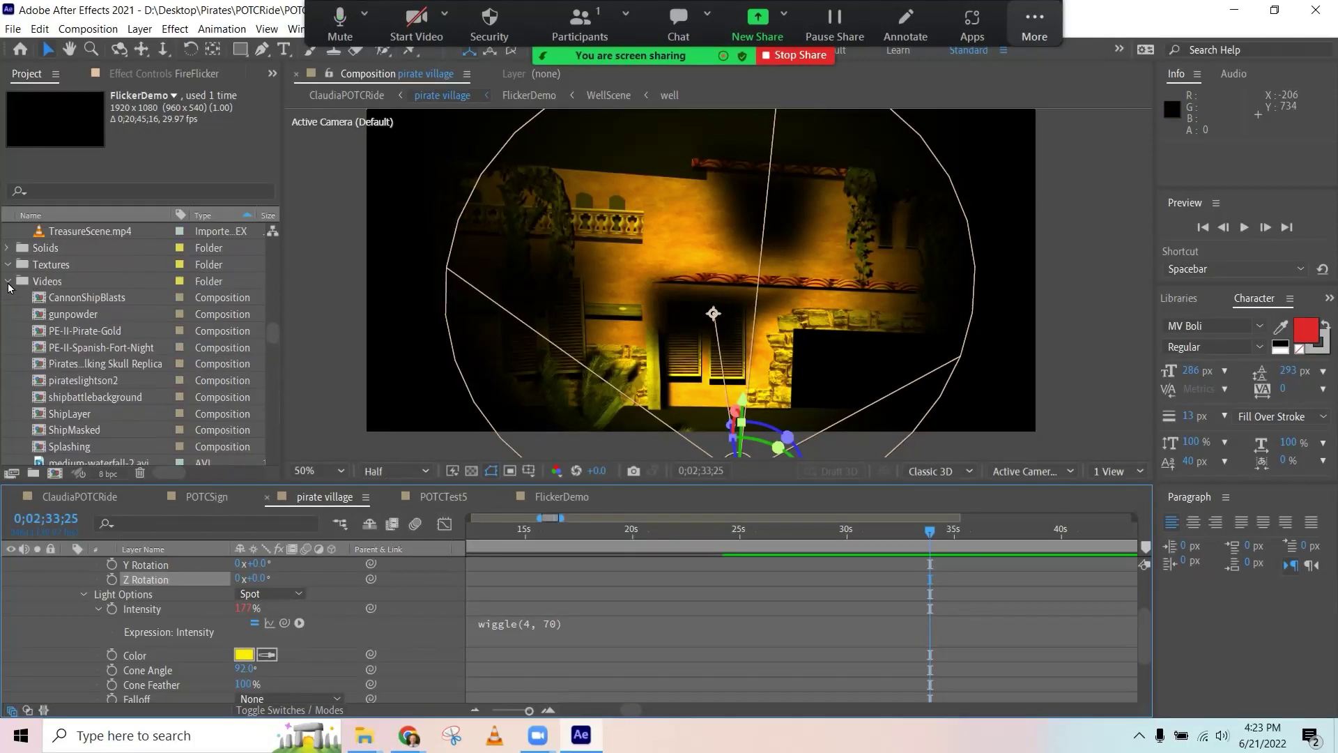
scroll(101, 353, up, 6)
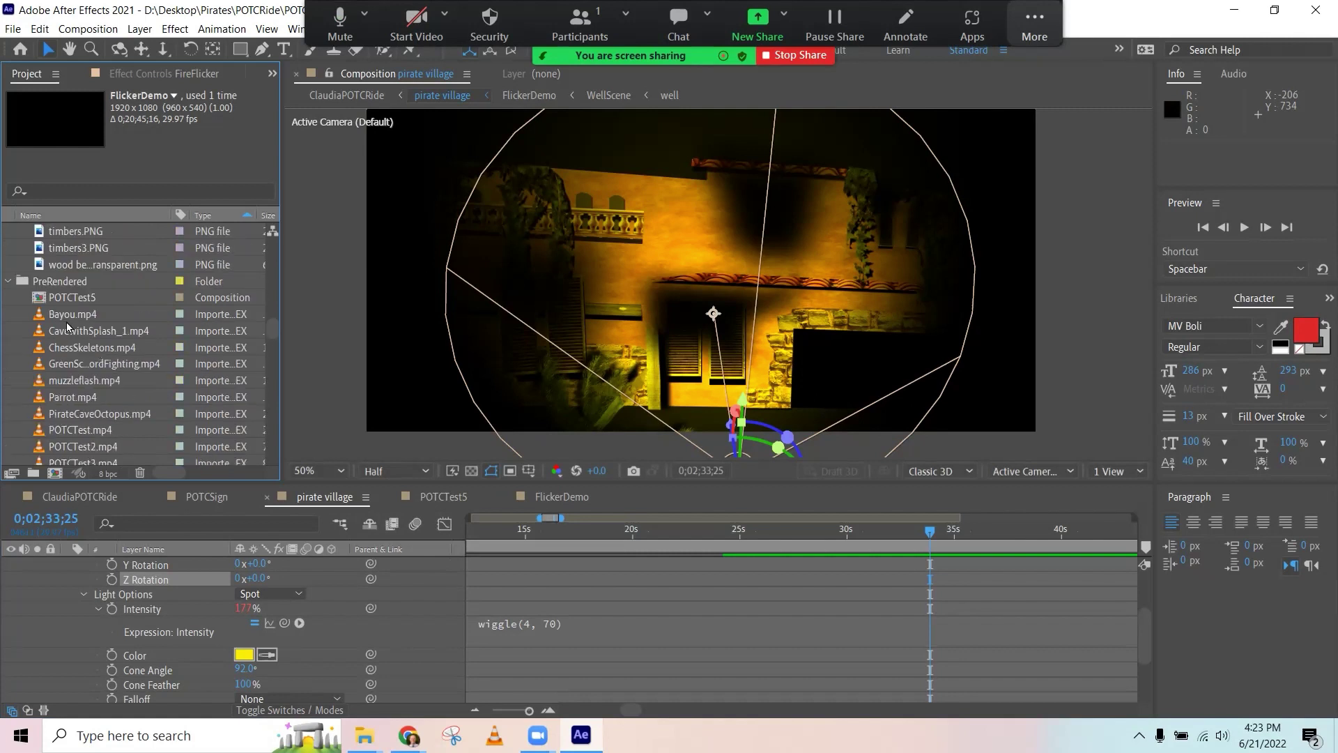
scroll(77, 322, up, 5)
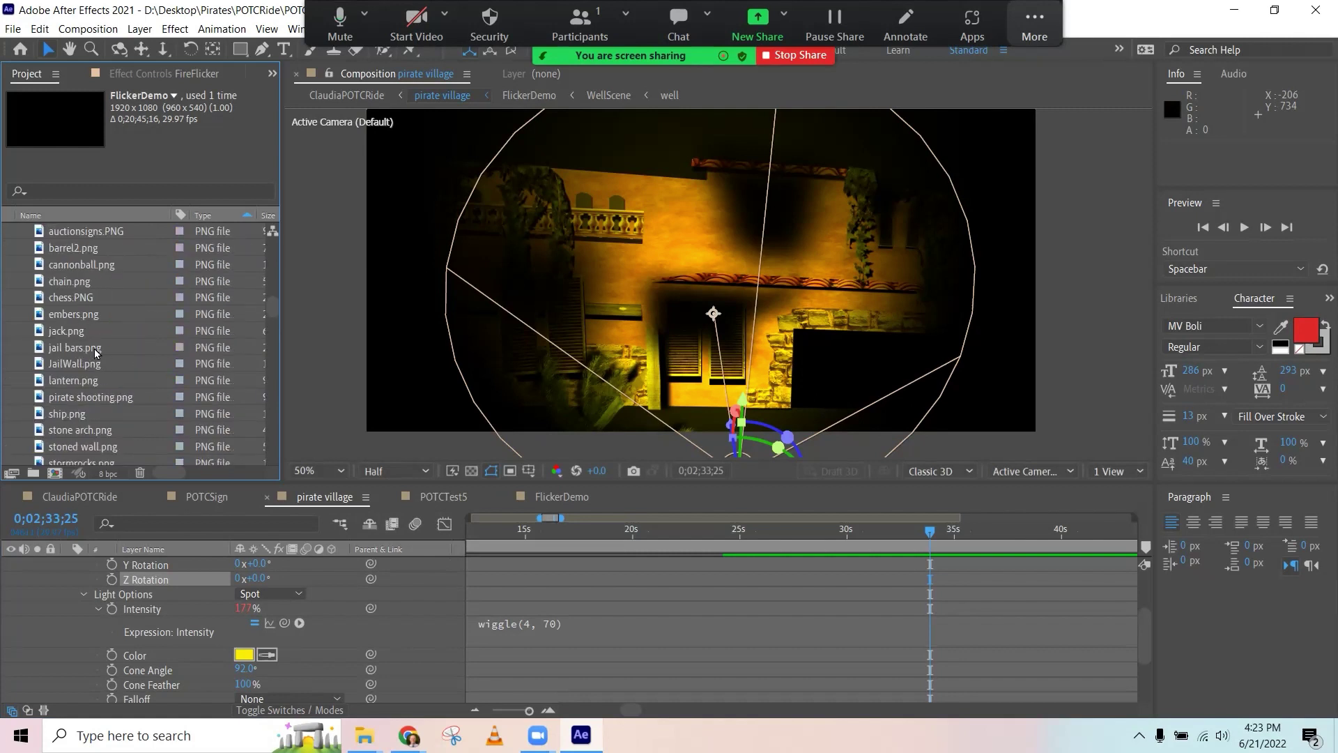
scroll(100, 373, up, 4)
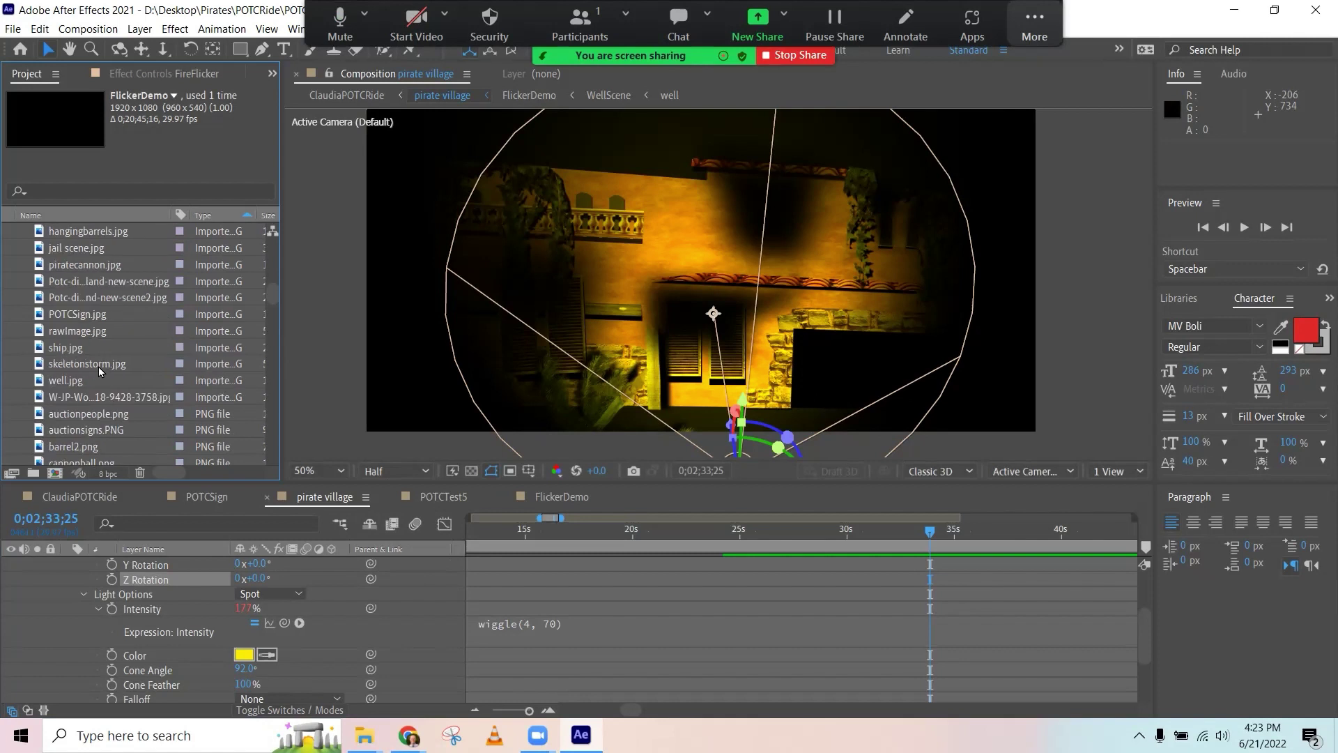
scroll(106, 333, up, 1)
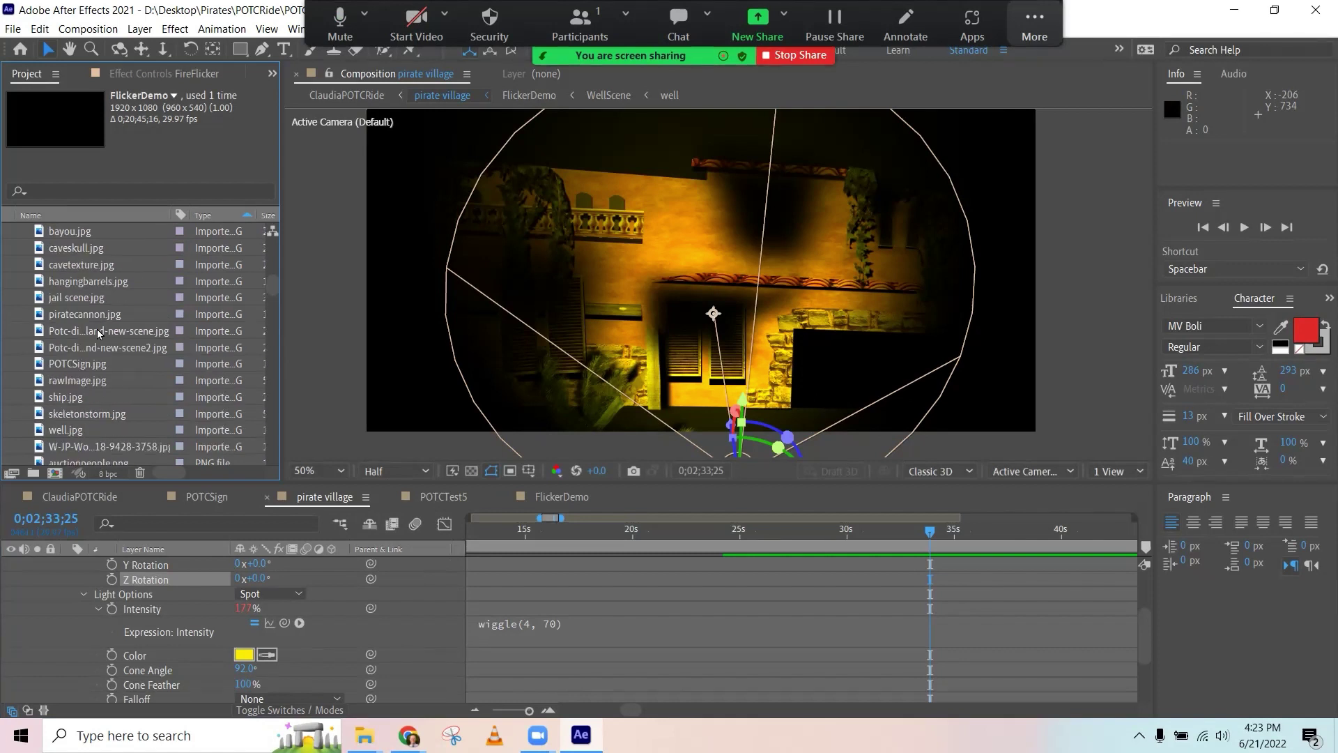
scroll(83, 309, up, 1)
click(68, 283)
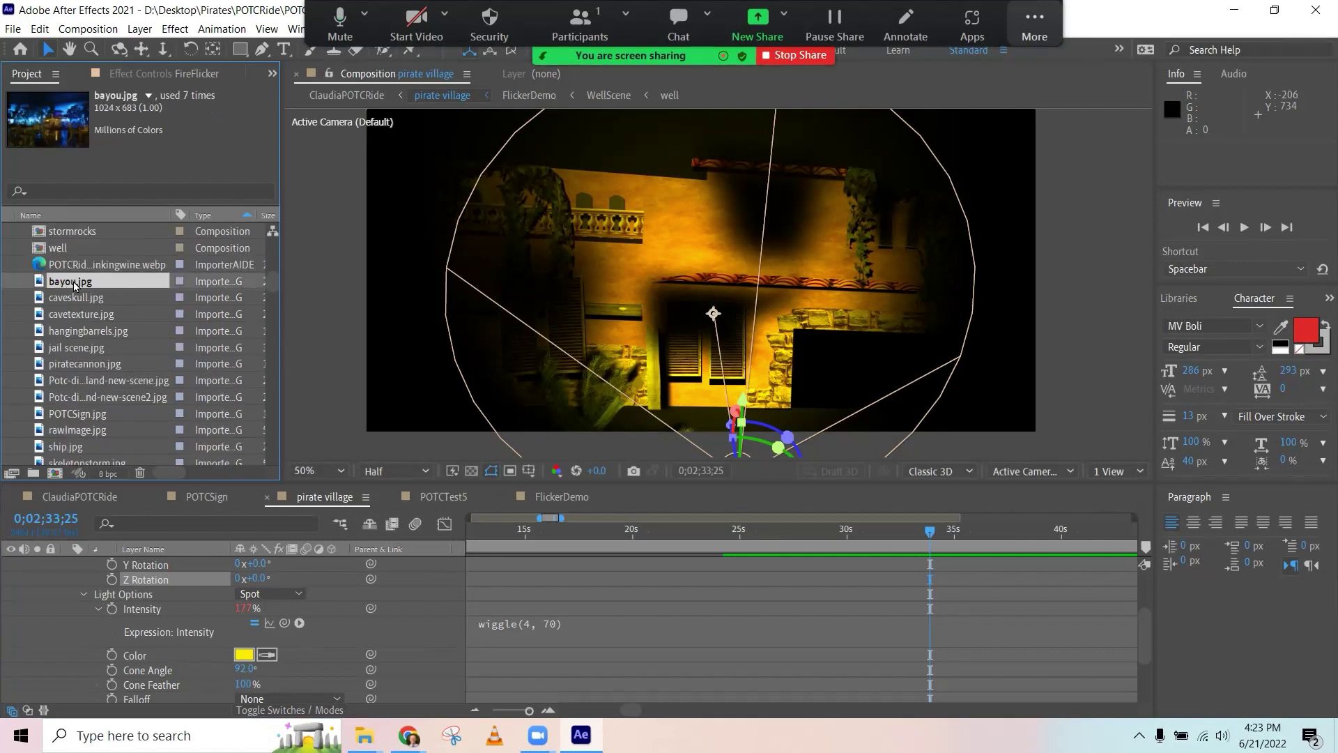
Create a bayou composition from bayou.jpg and view it at 100% magnification.
drag(68, 283, 56, 481)
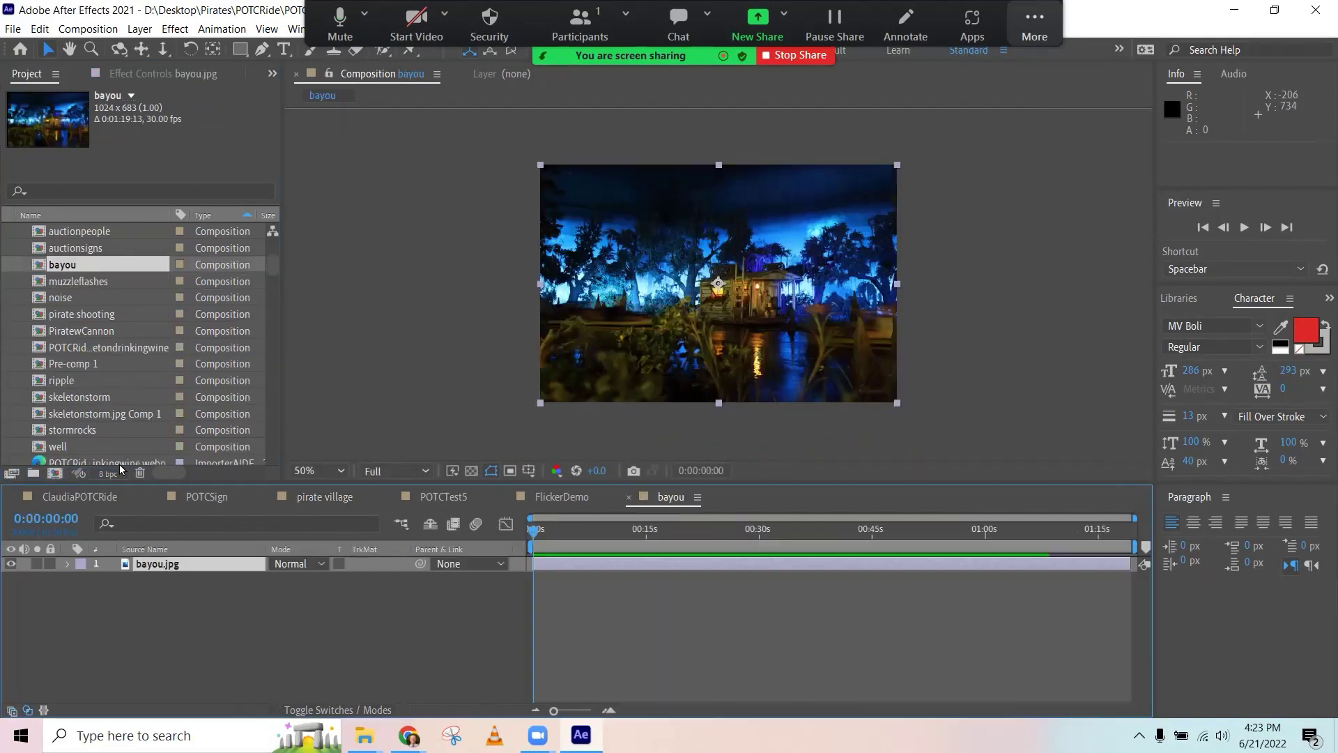
key(slash)
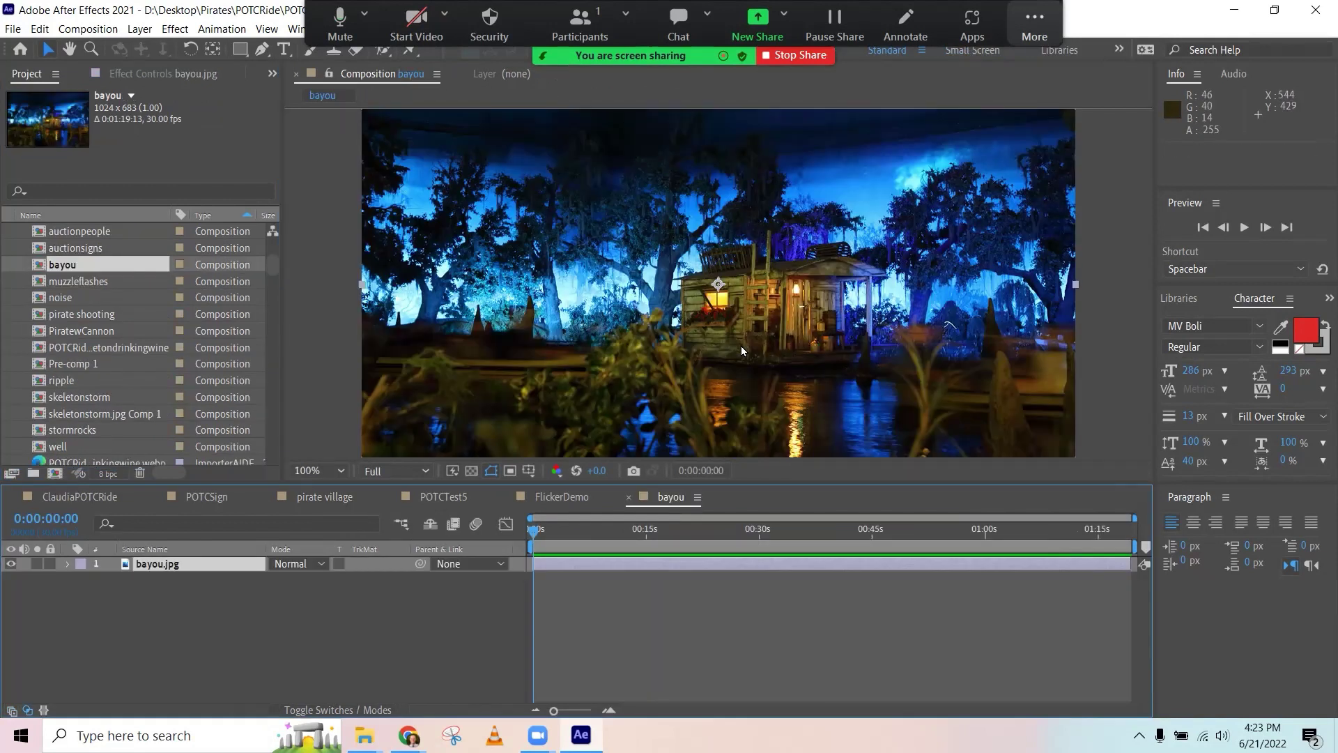
key(h)
drag(735, 370, 738, 305)
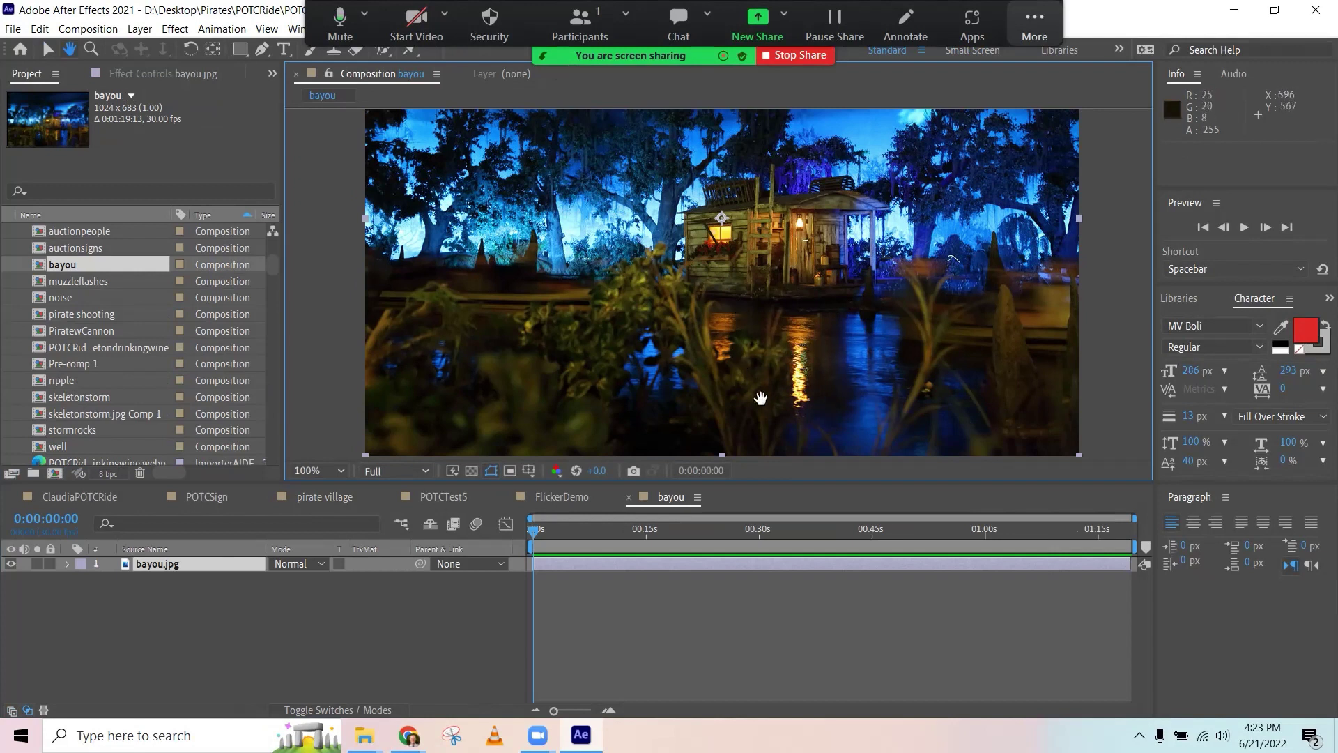
Scale the bayou.jpg layer to 167%, shift it up-left onto the water, and save.
key(s)
key(v)
drag(322, 579, 381, 566)
drag(791, 361, 682, 251)
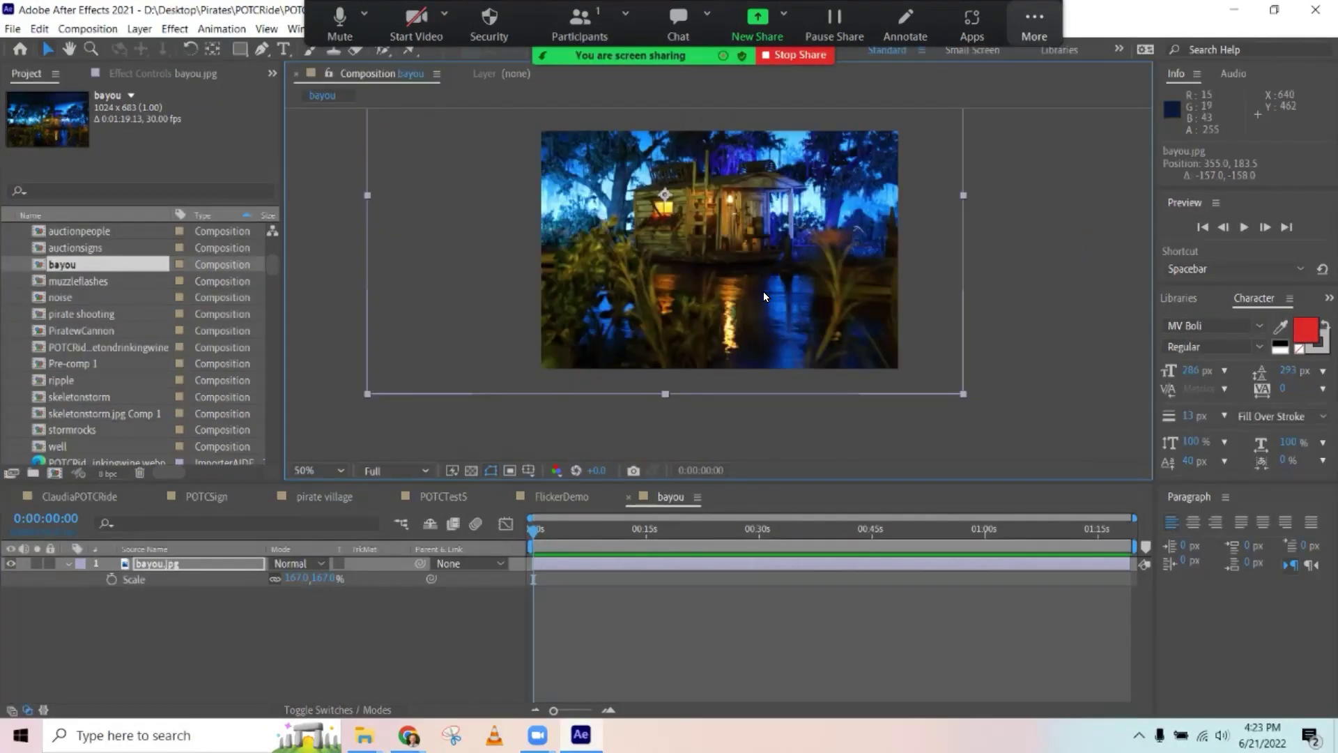
drag(750, 332, 745, 301)
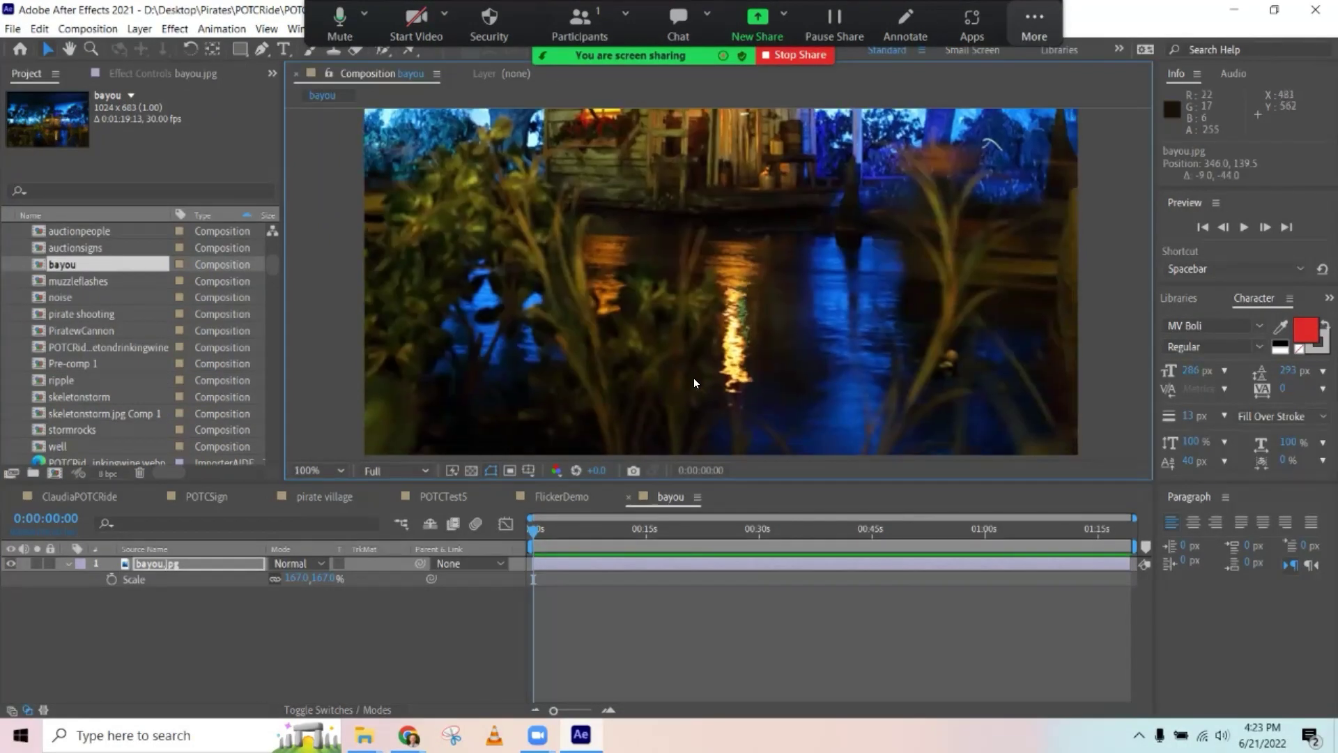
key(ctrl+s)
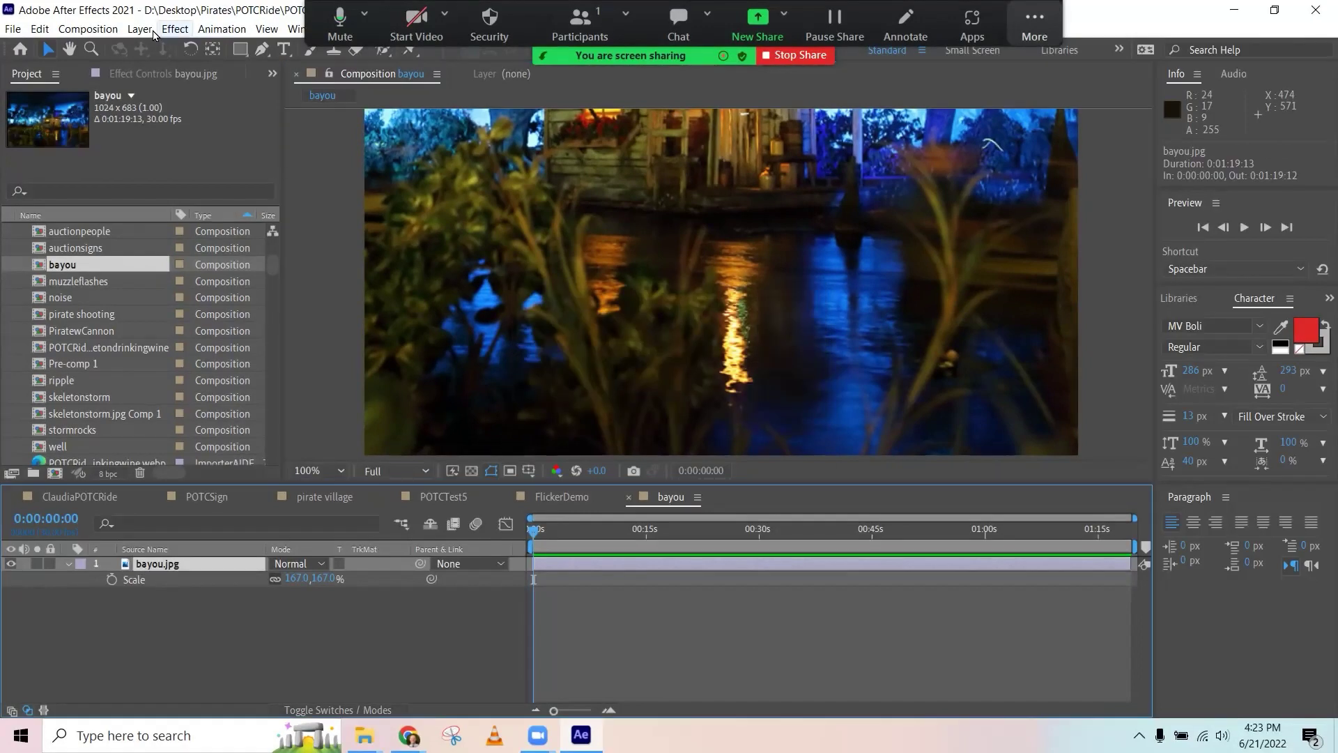
Hide the floating meeting controls and add a new near-black 010000 solid layer.
click(1054, 19)
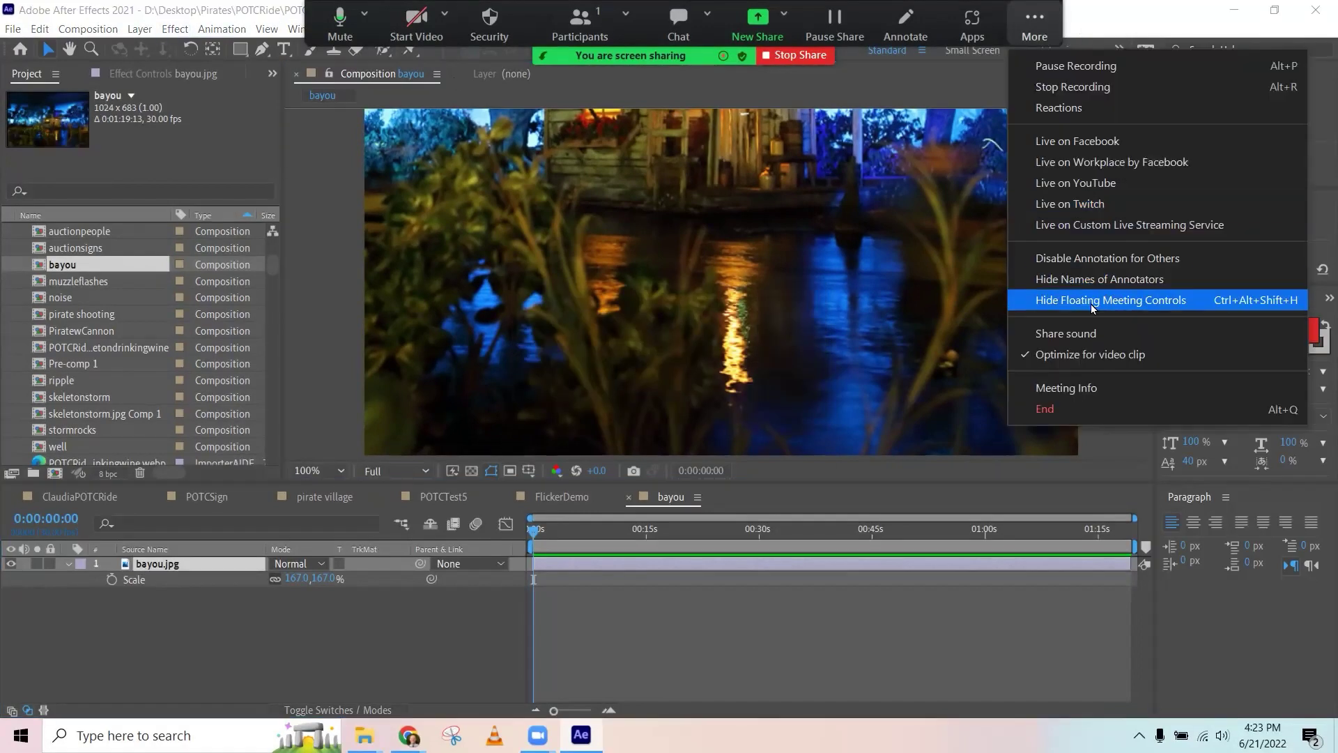
click(1093, 300)
click(140, 29)
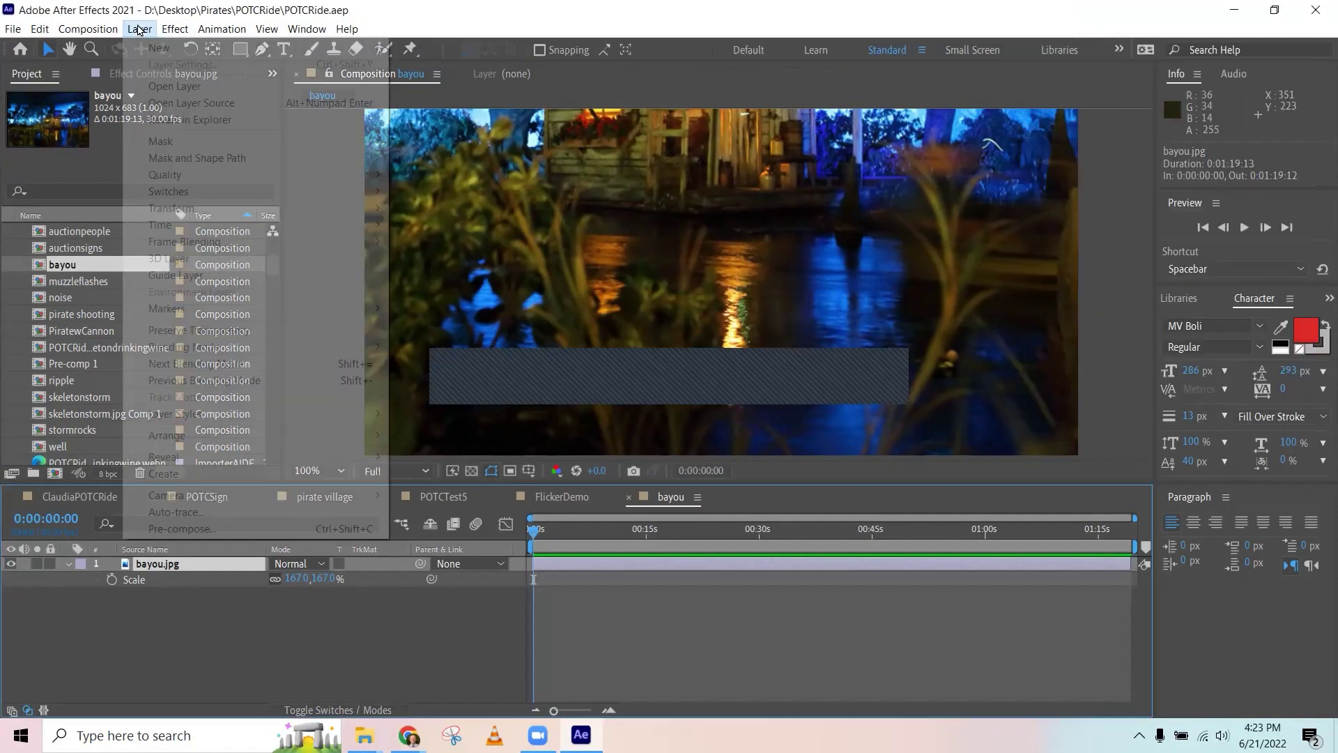
mouse_move(194, 52)
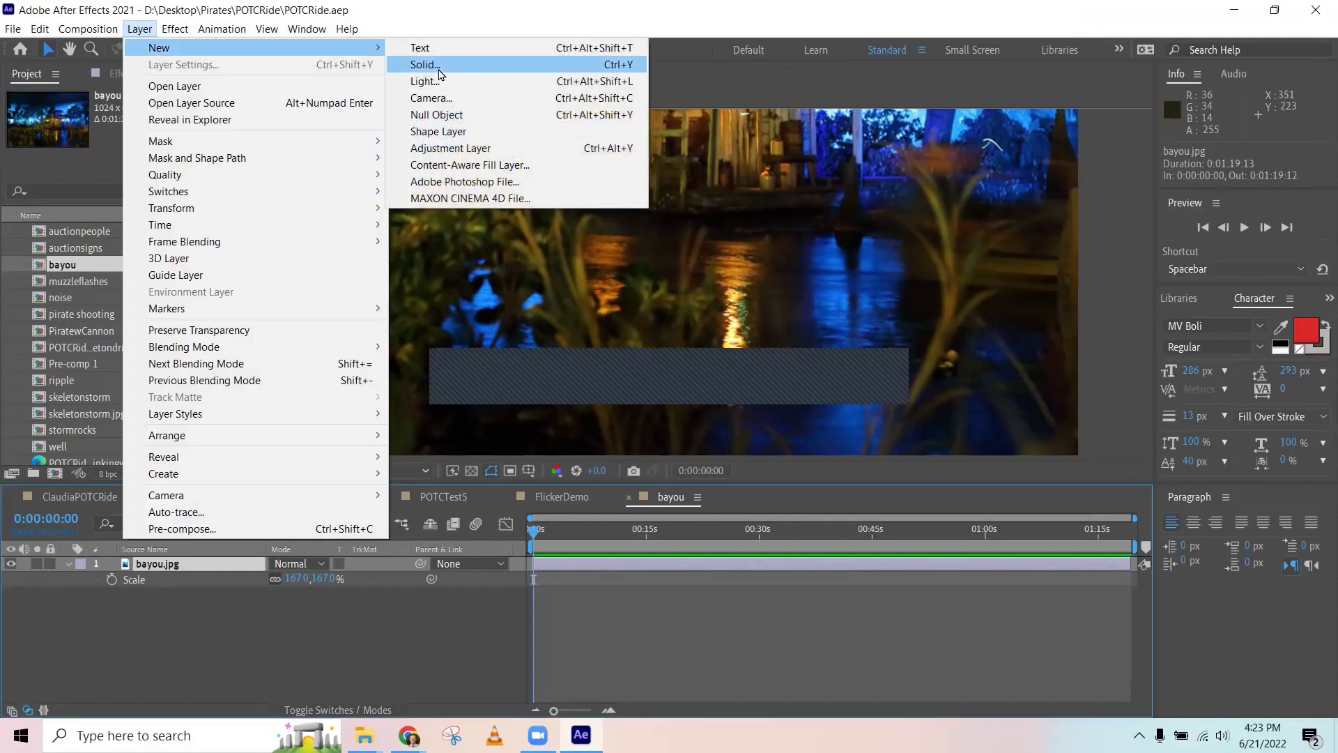
click(424, 64)
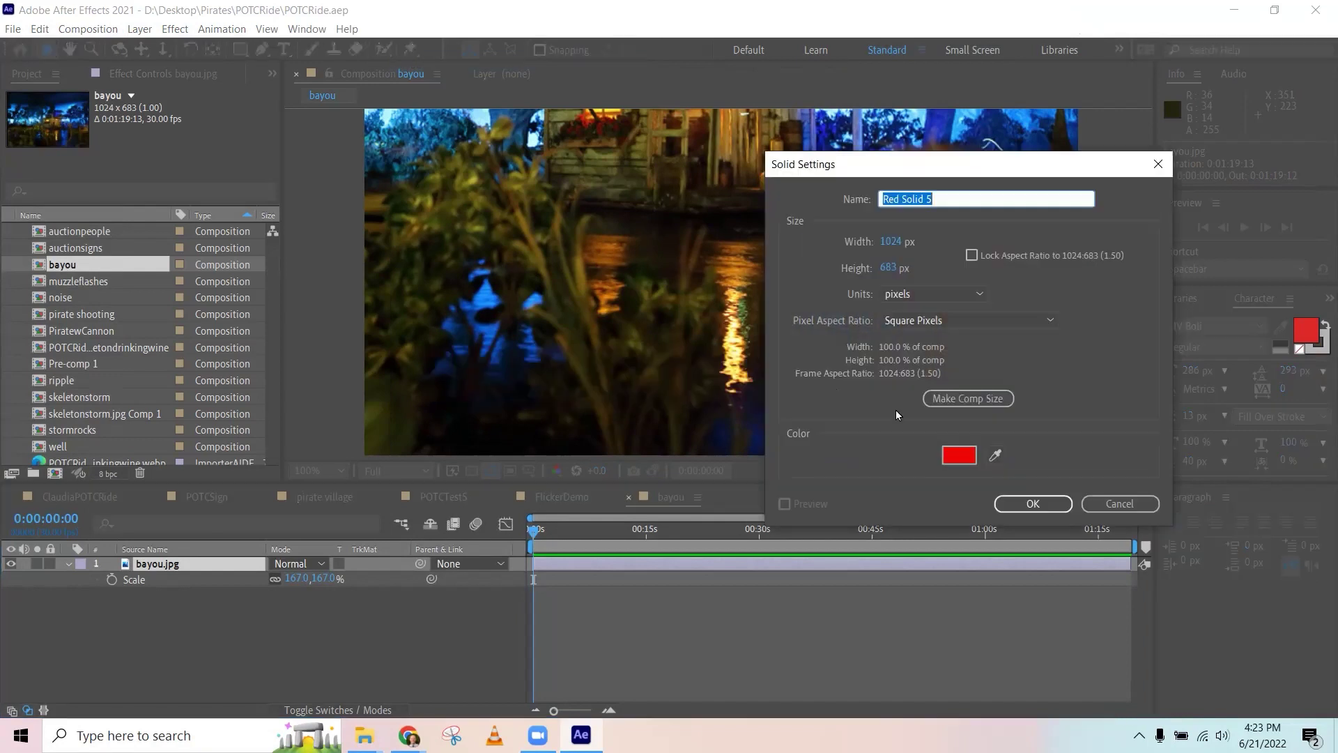
click(965, 460)
click(1040, 355)
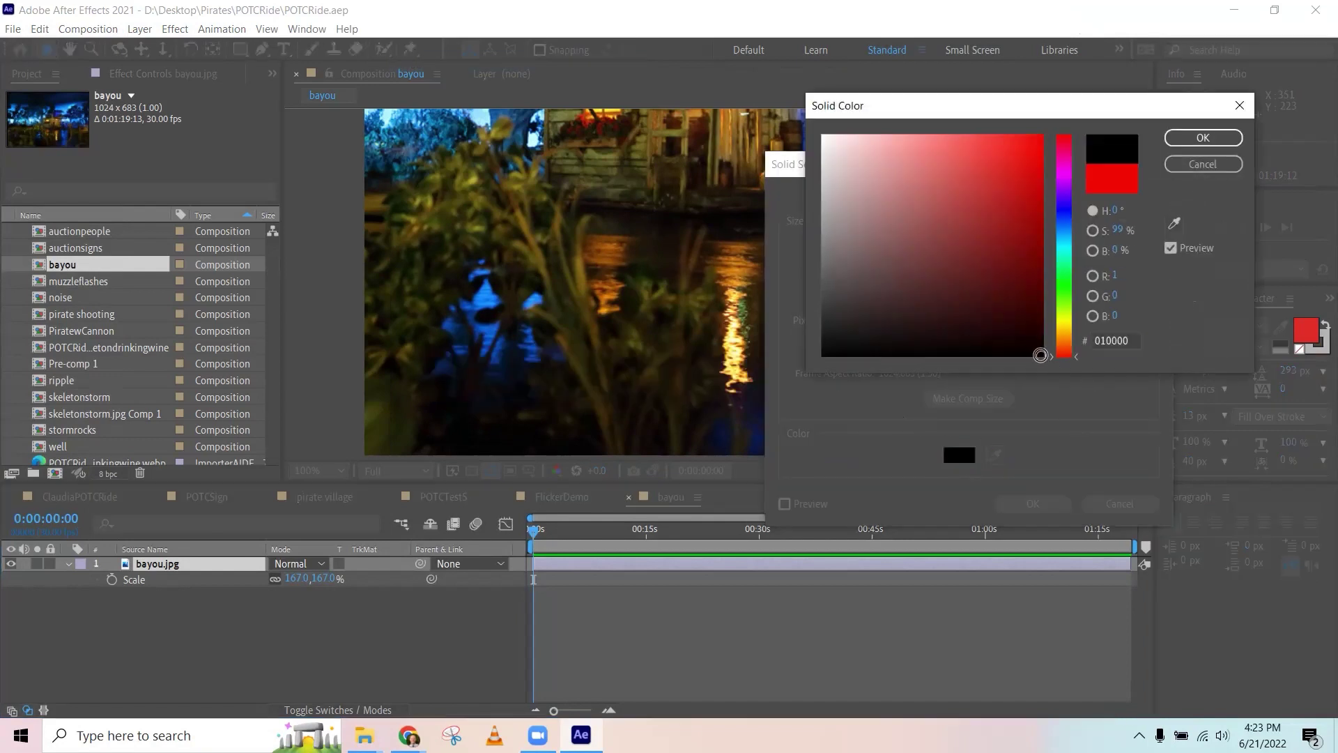
click(1204, 138)
click(1029, 499)
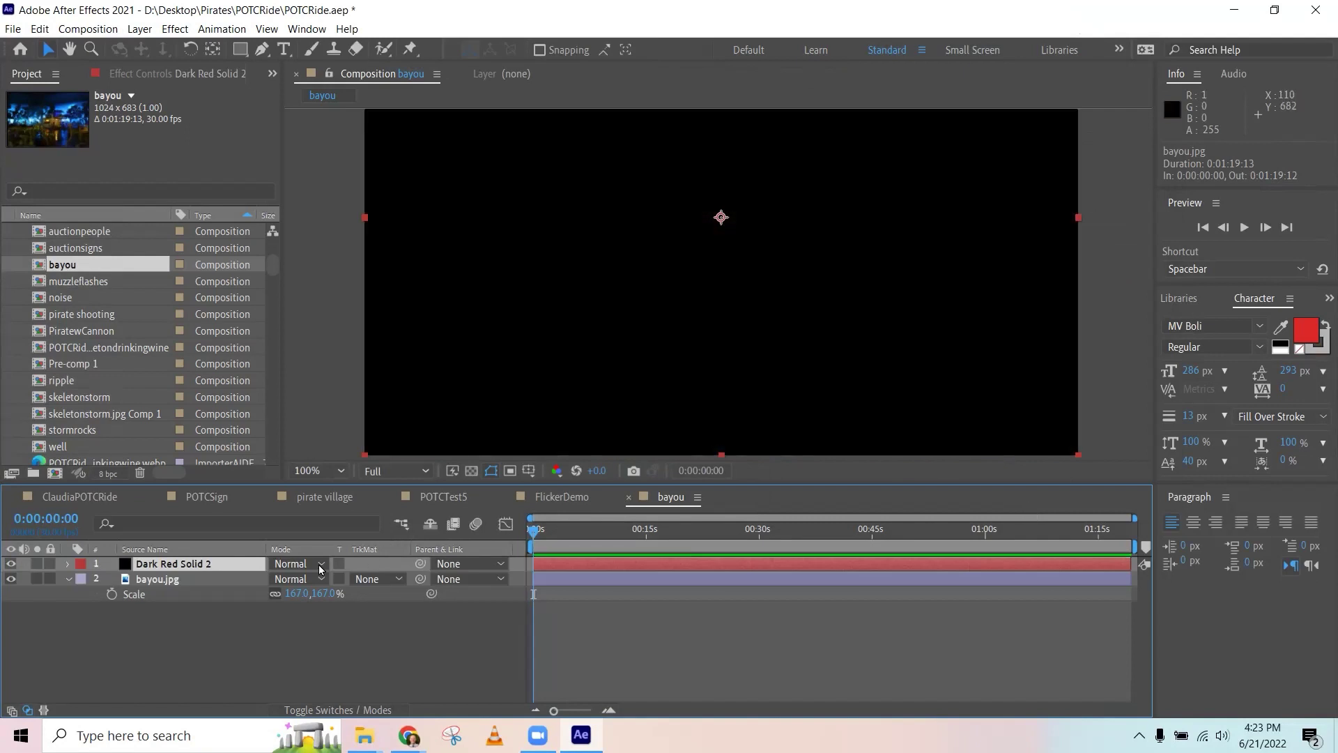
Rename the new solid layer to 'ripple'.
right_click(207, 566)
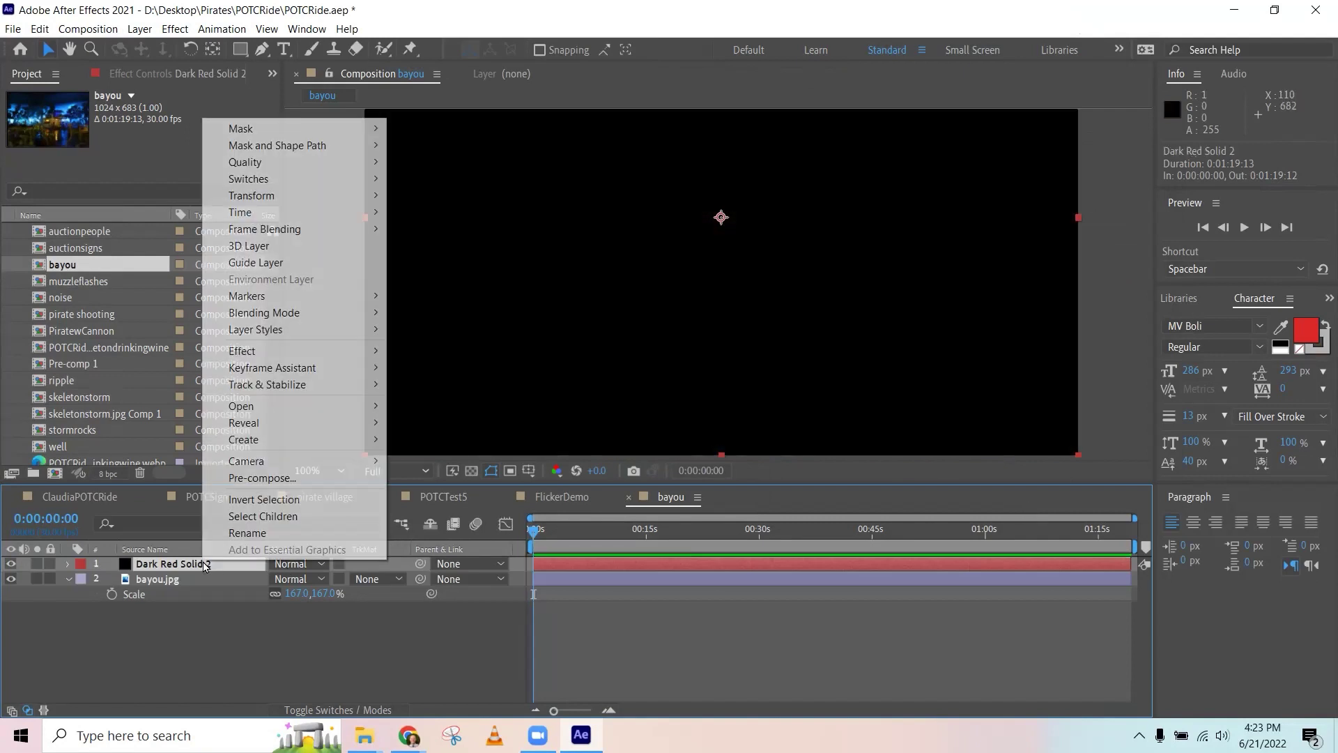
click(249, 538)
text(ripple)
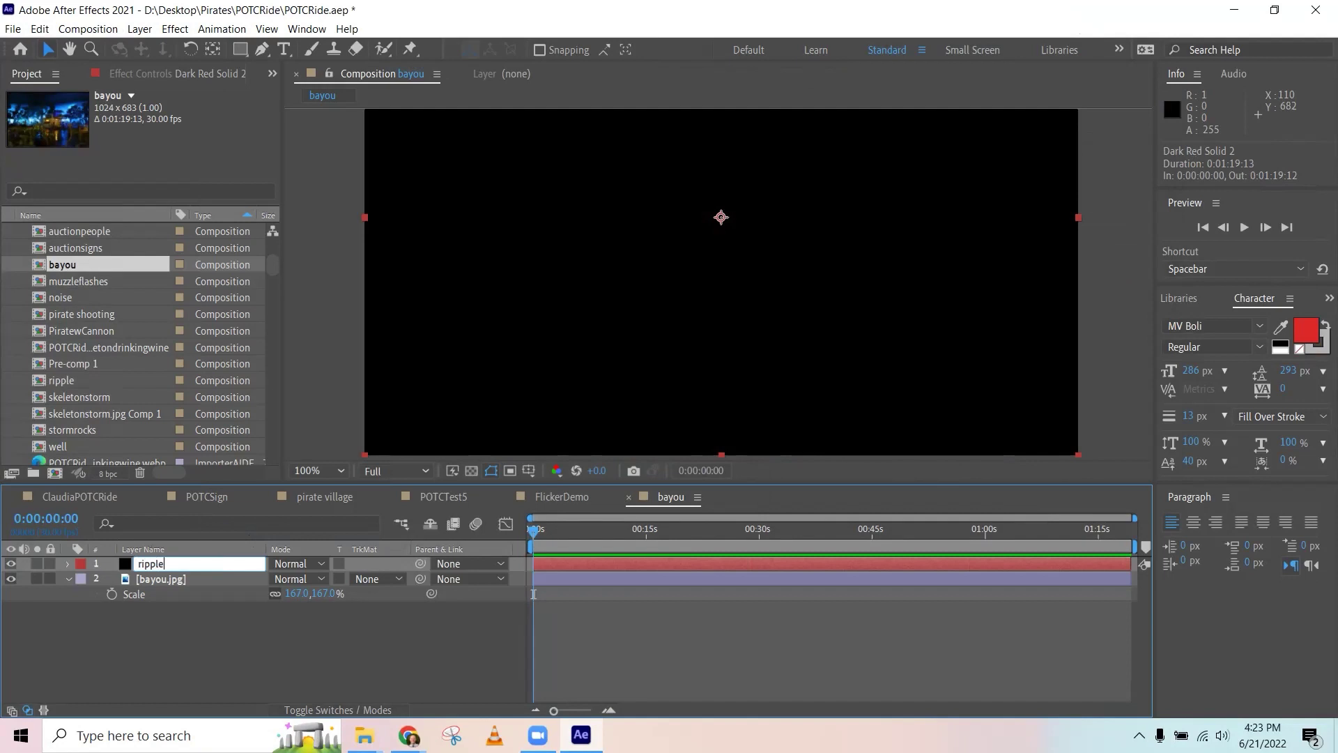
key(Return)
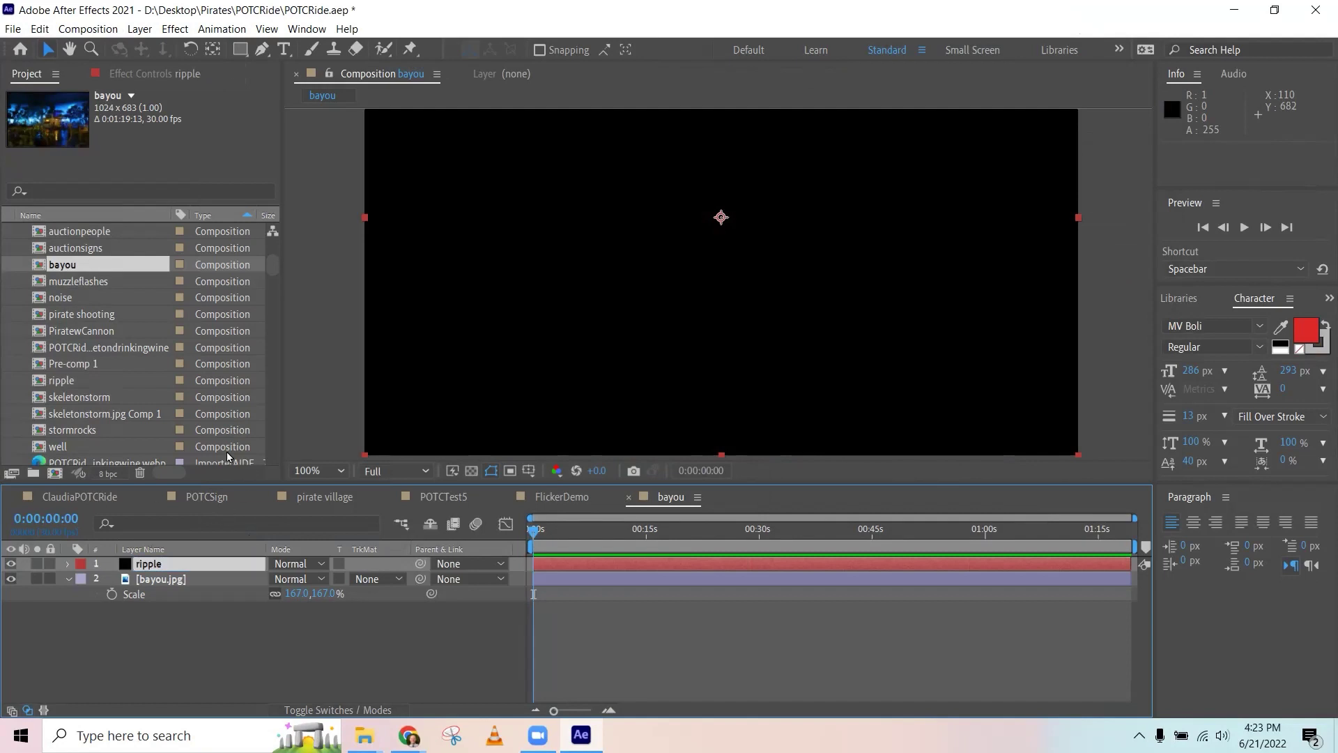
Turn on the 3D layer switch for the ripple solid.
click(10, 562)
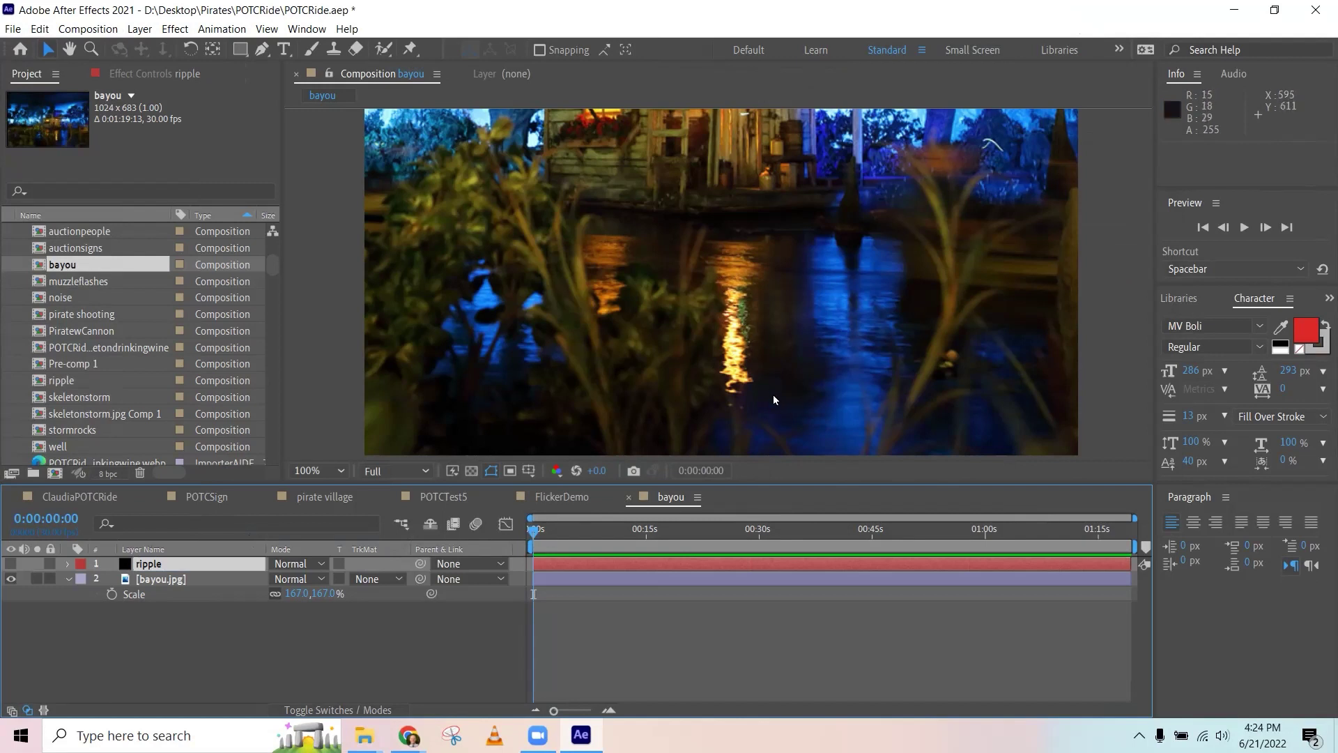
click(10, 565)
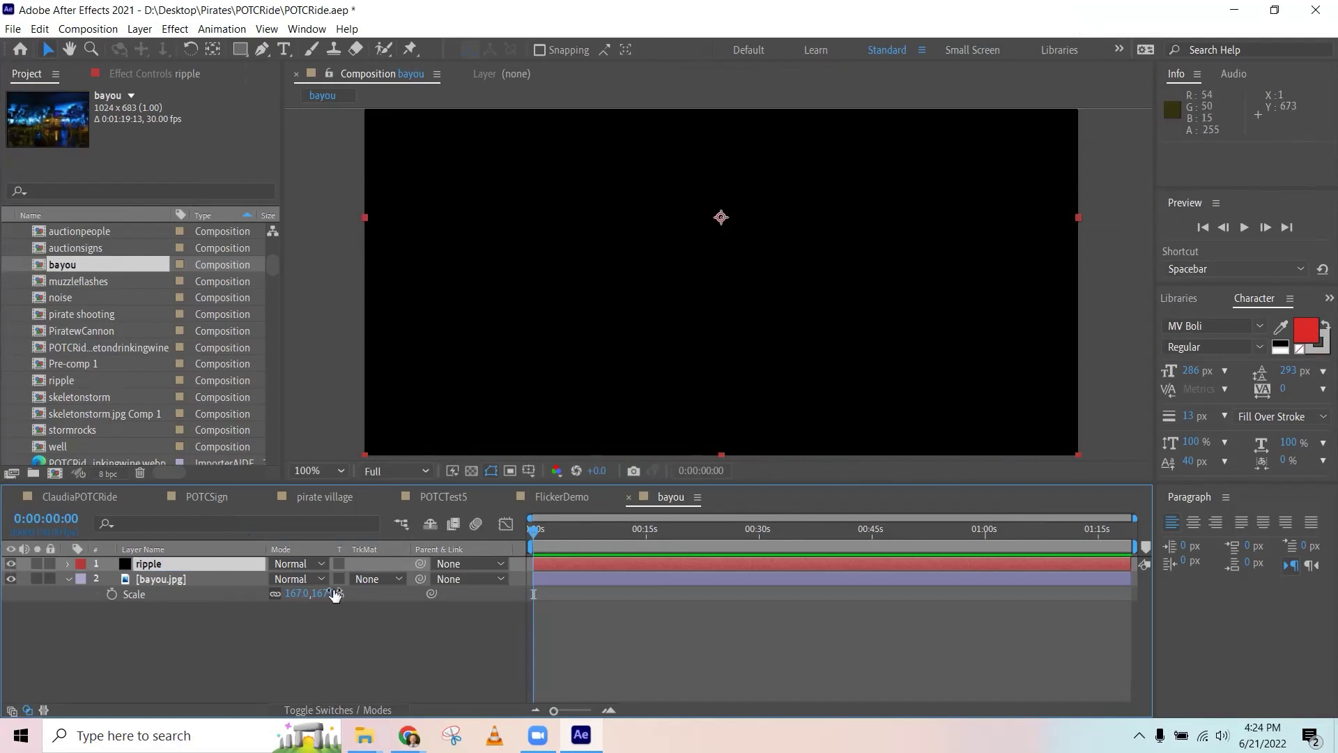
click(379, 710)
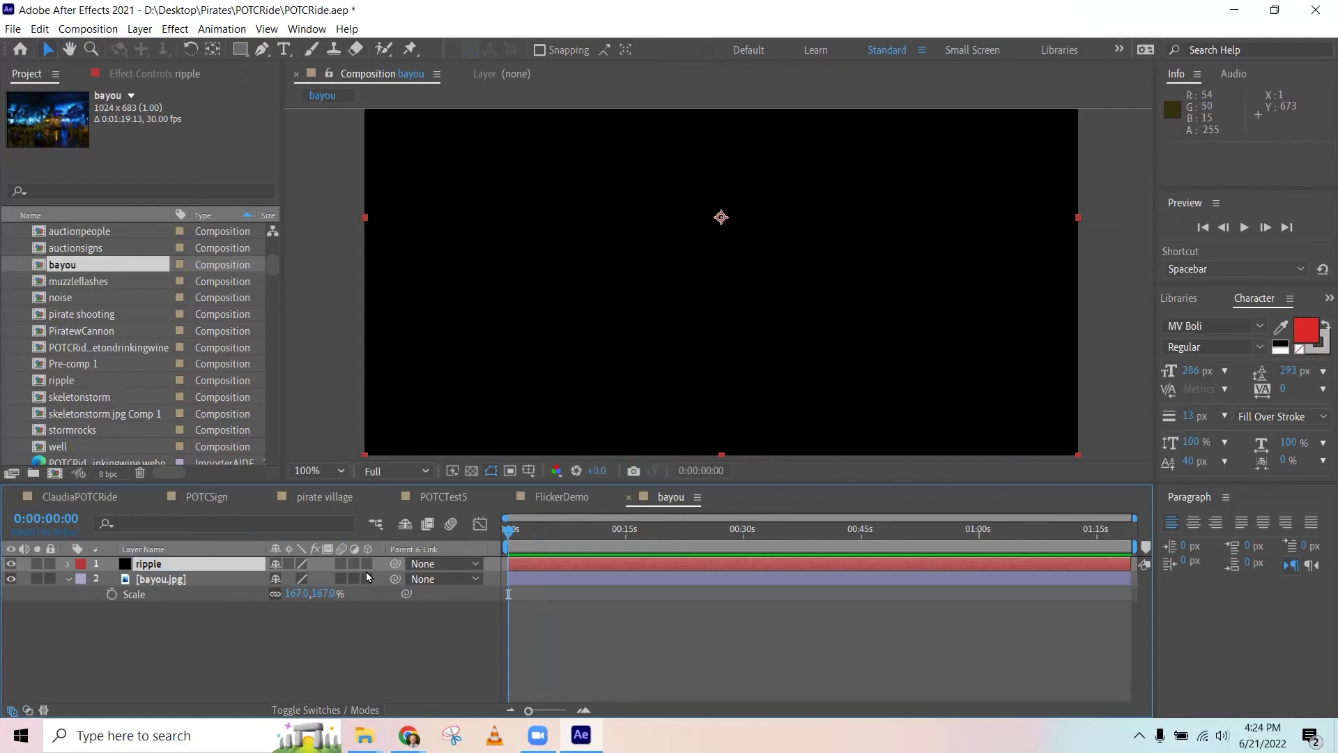
click(368, 567)
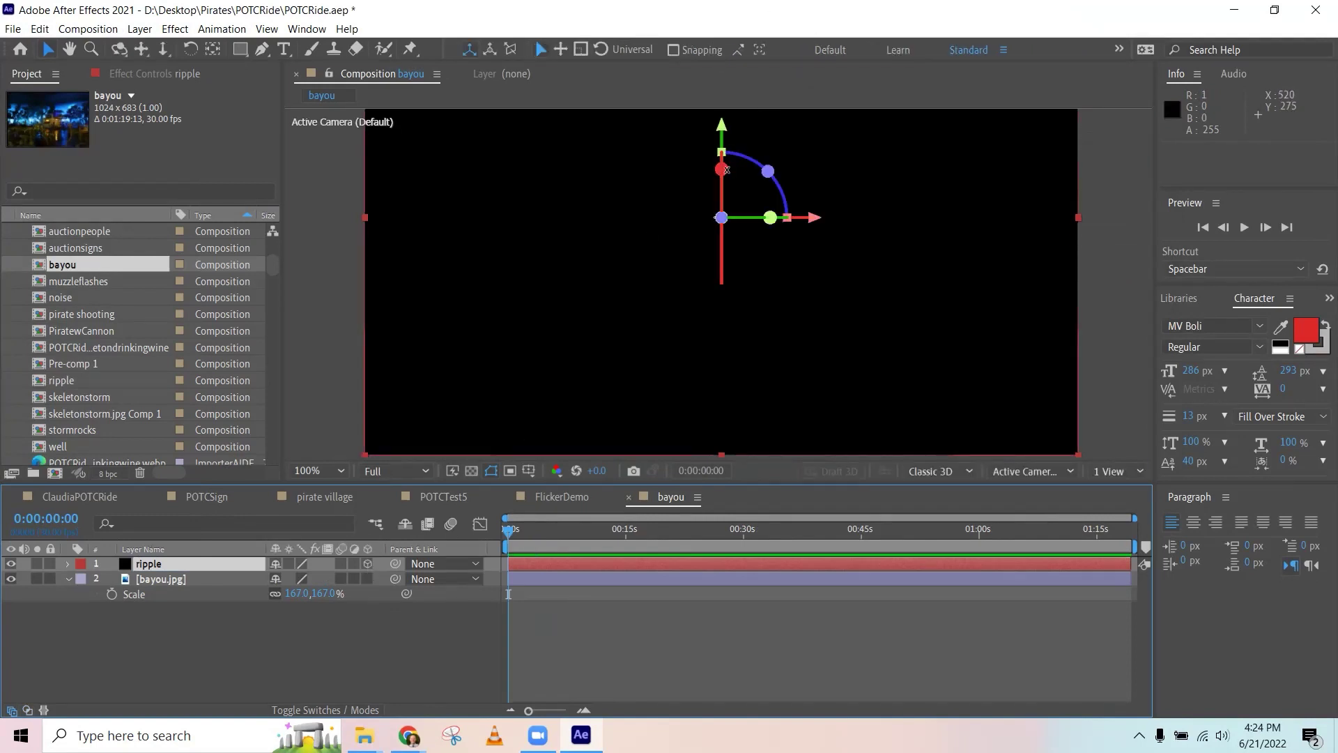
Tilt the ripple plane back on X, then lower, widen and shift it across the lower frame.
drag(723, 168, 721, 223)
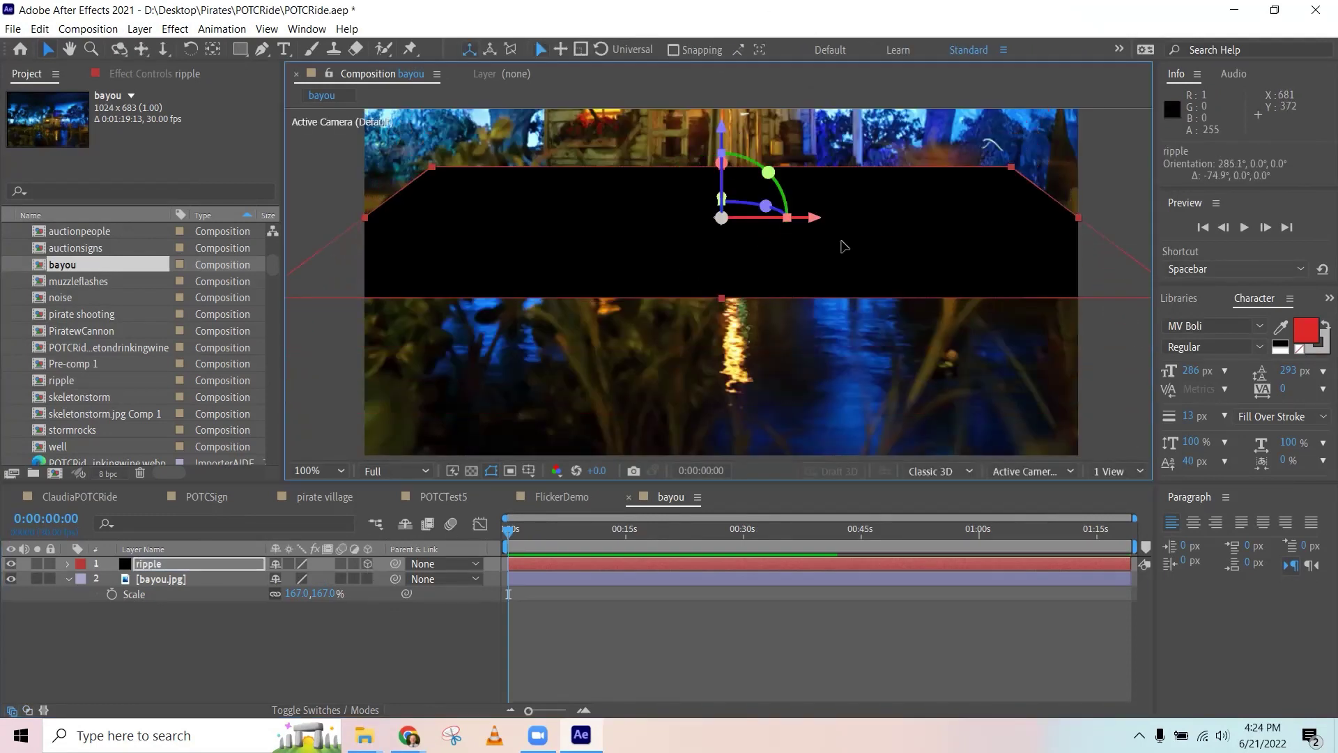
drag(839, 300, 677, 468)
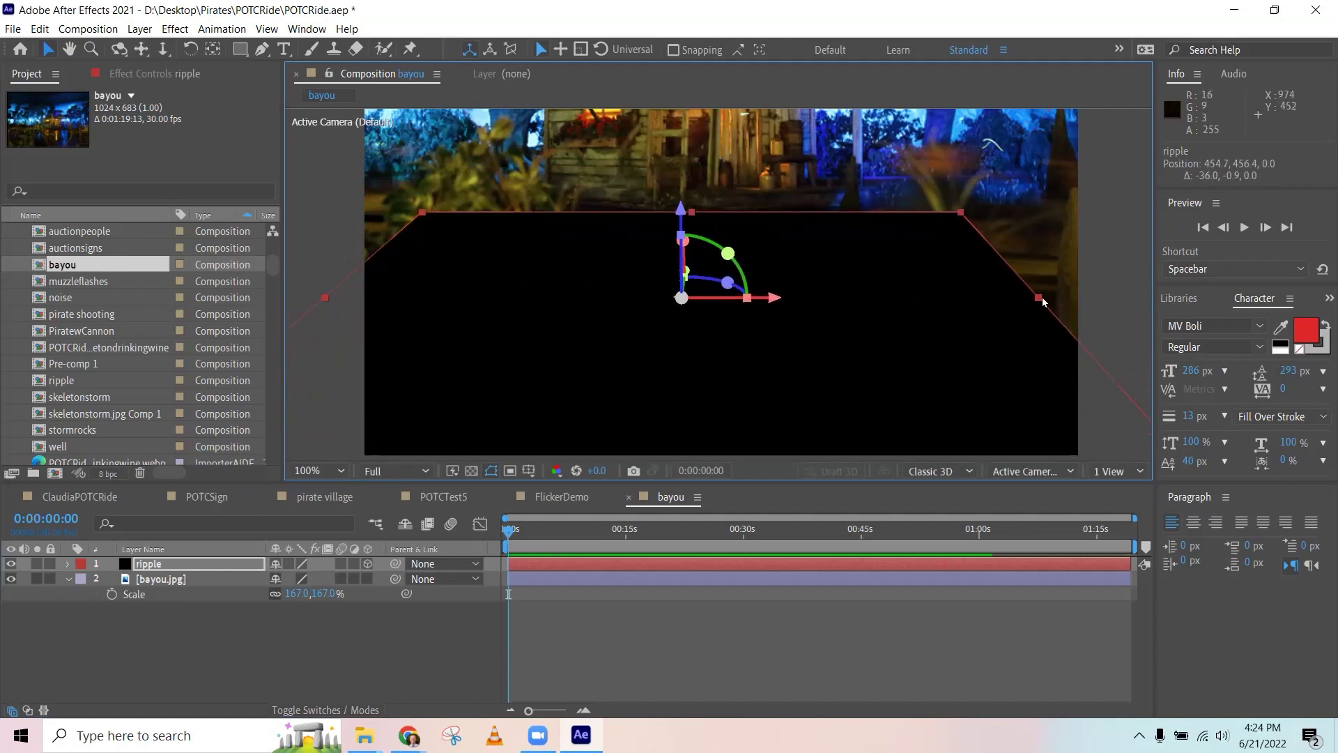
drag(1042, 299, 1071, 302)
drag(594, 365, 598, 375)
click(146, 567)
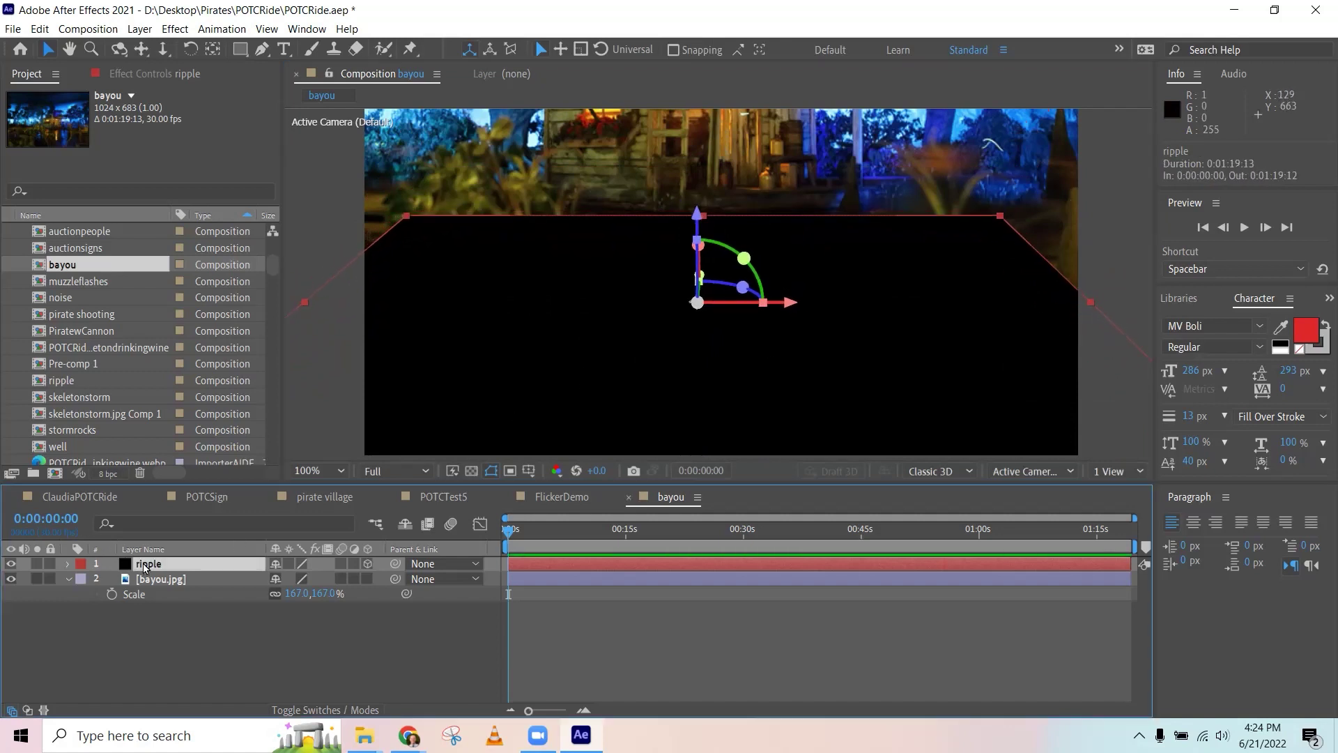
Apply Fractal Noise to the ripple layer using the quick effect search 'fra'.
key(ctrl+space)
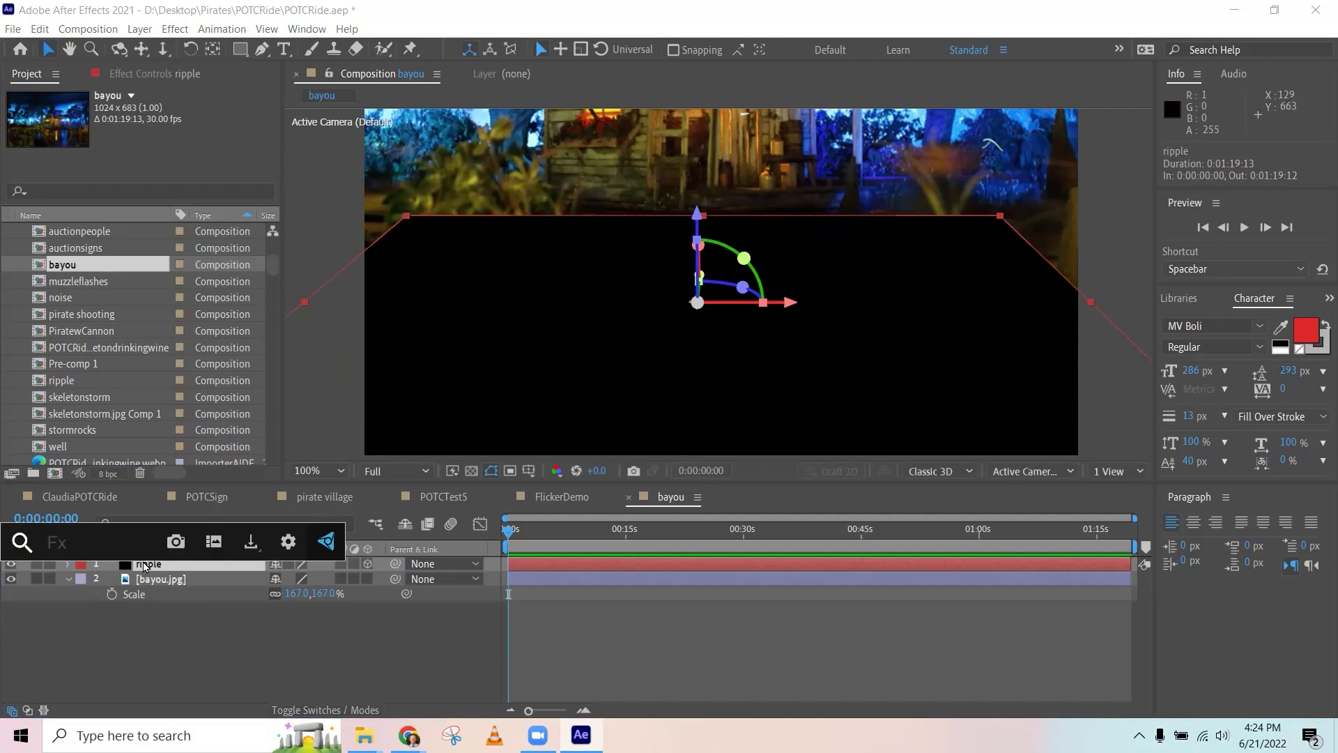
text(fra)
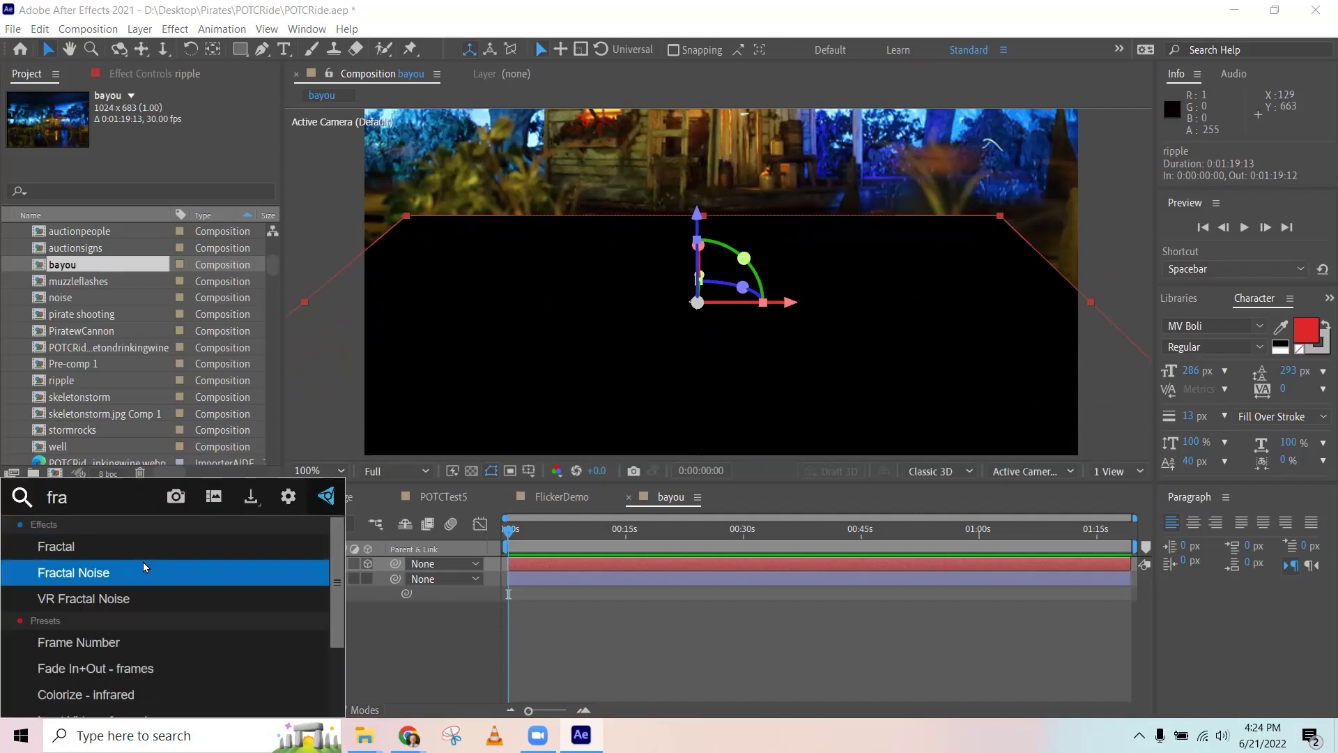
click(144, 572)
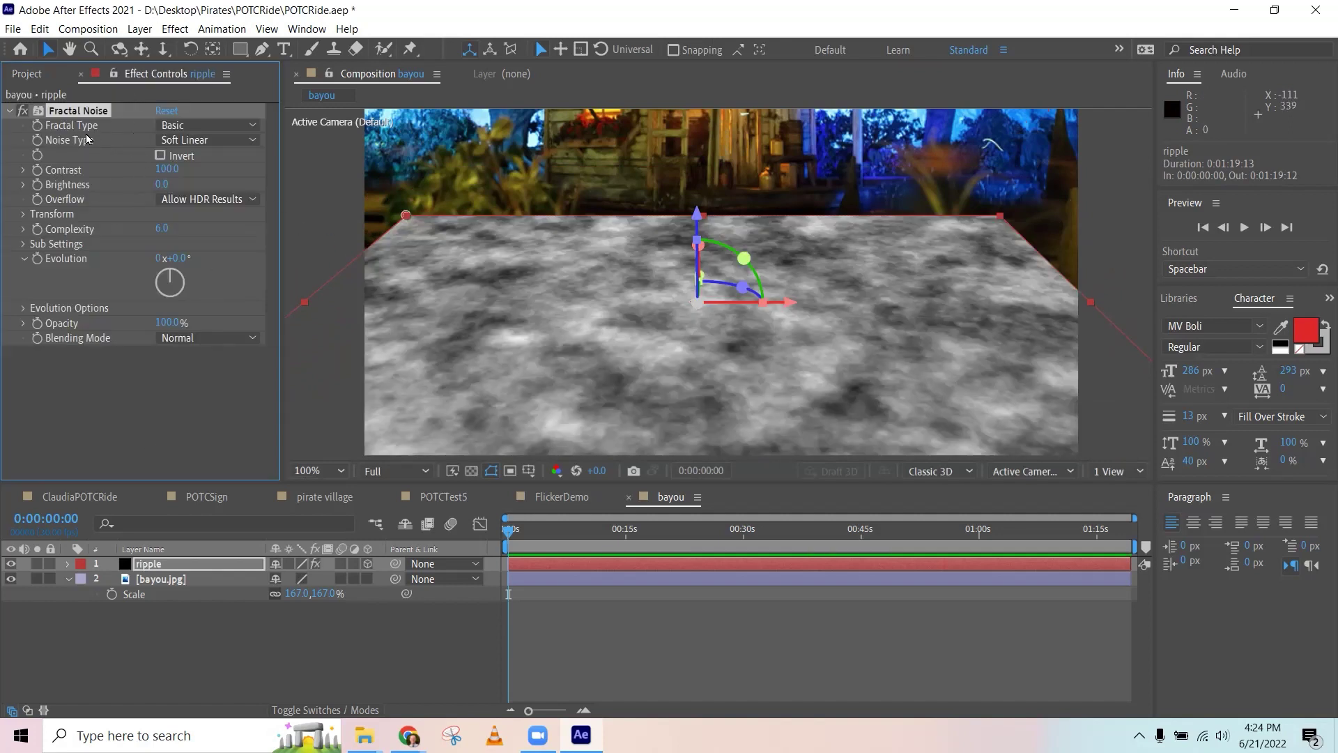
click(184, 130)
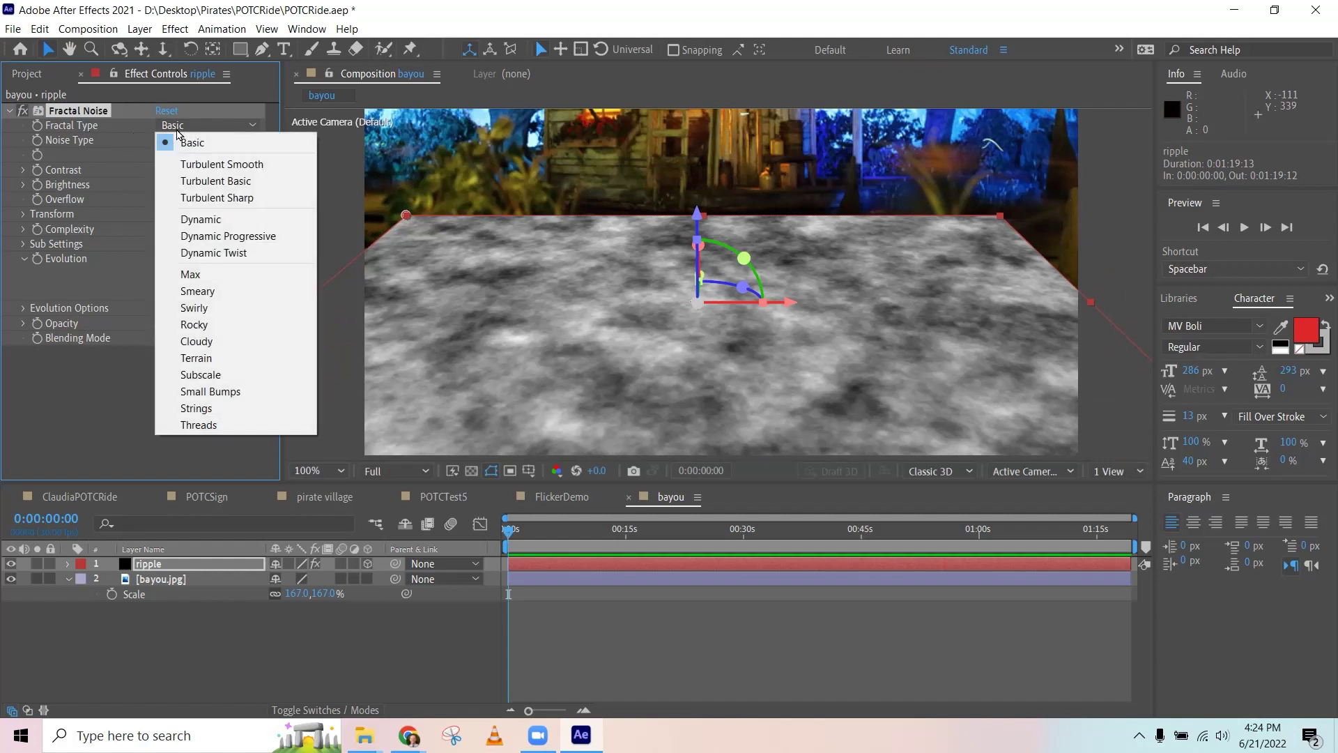
Set Fractal Noise to Dynamic fractal type and Linear noise type, then preview it.
click(215, 222)
click(180, 140)
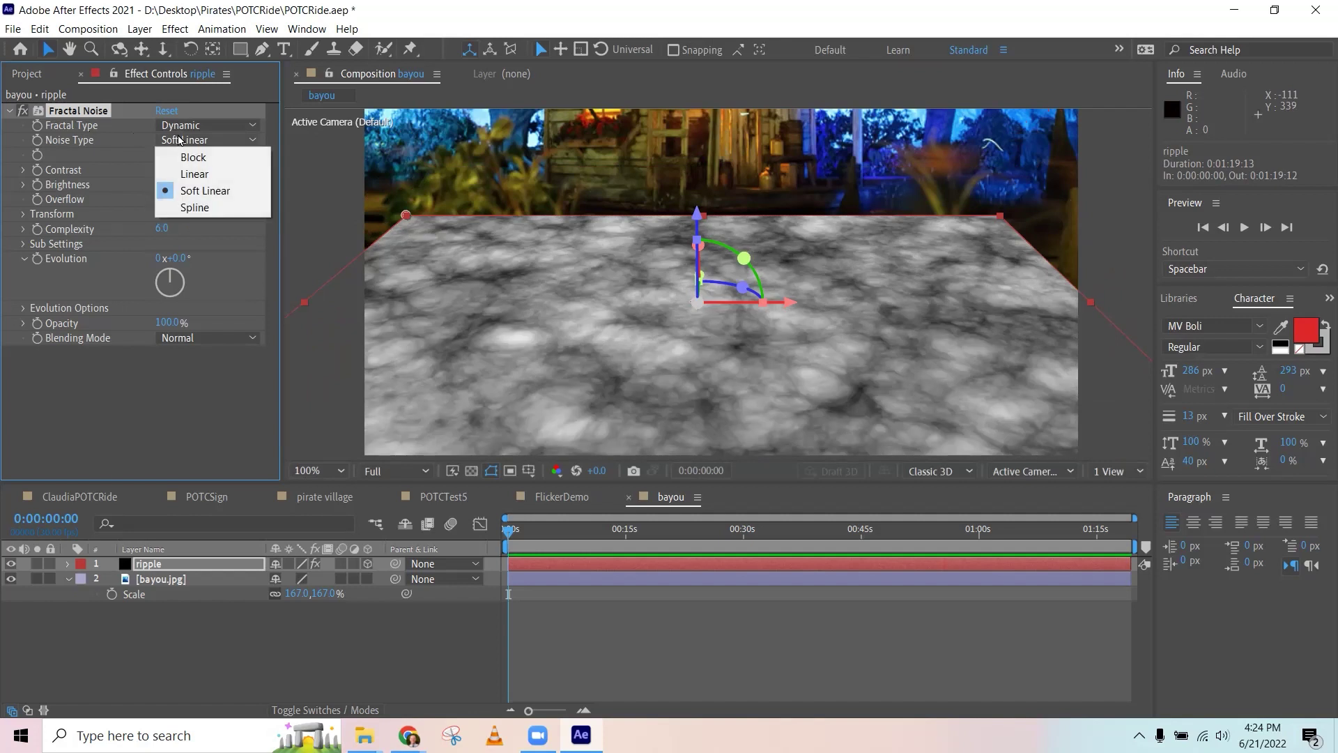
click(195, 173)
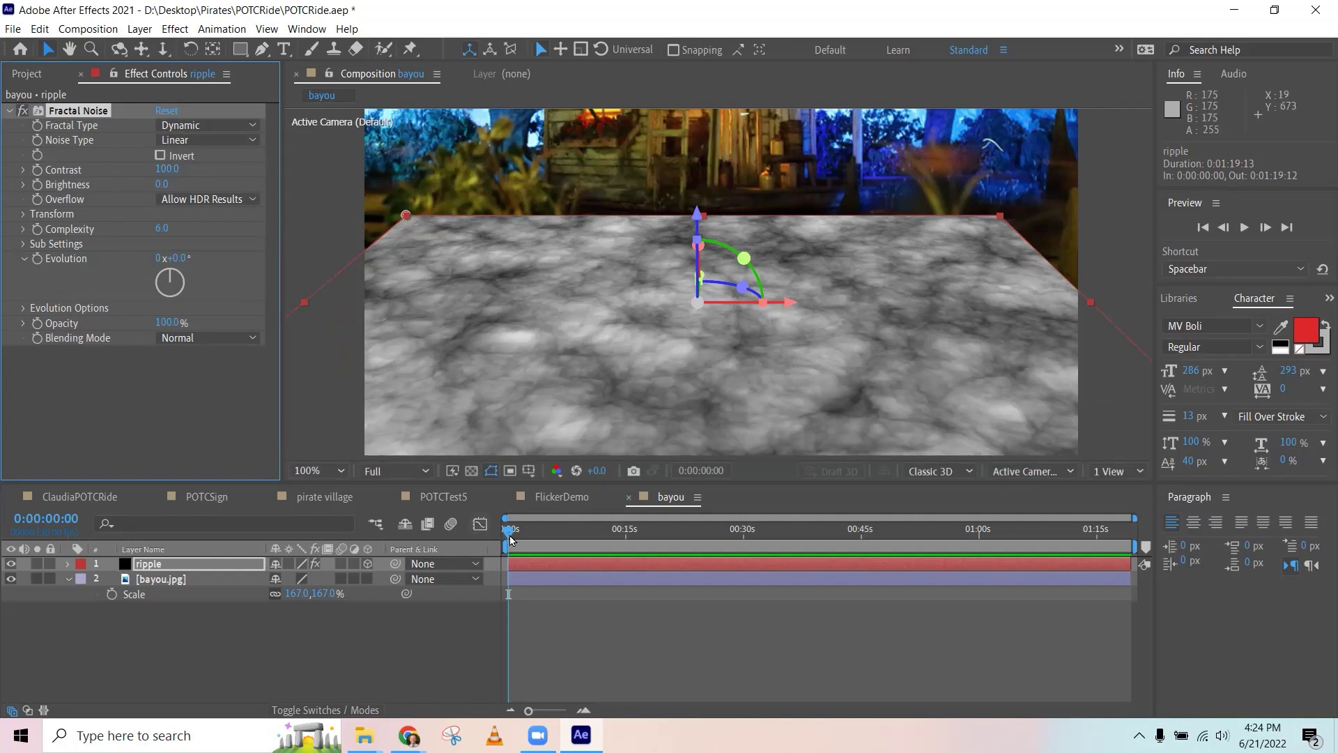
key(space)
key(space)
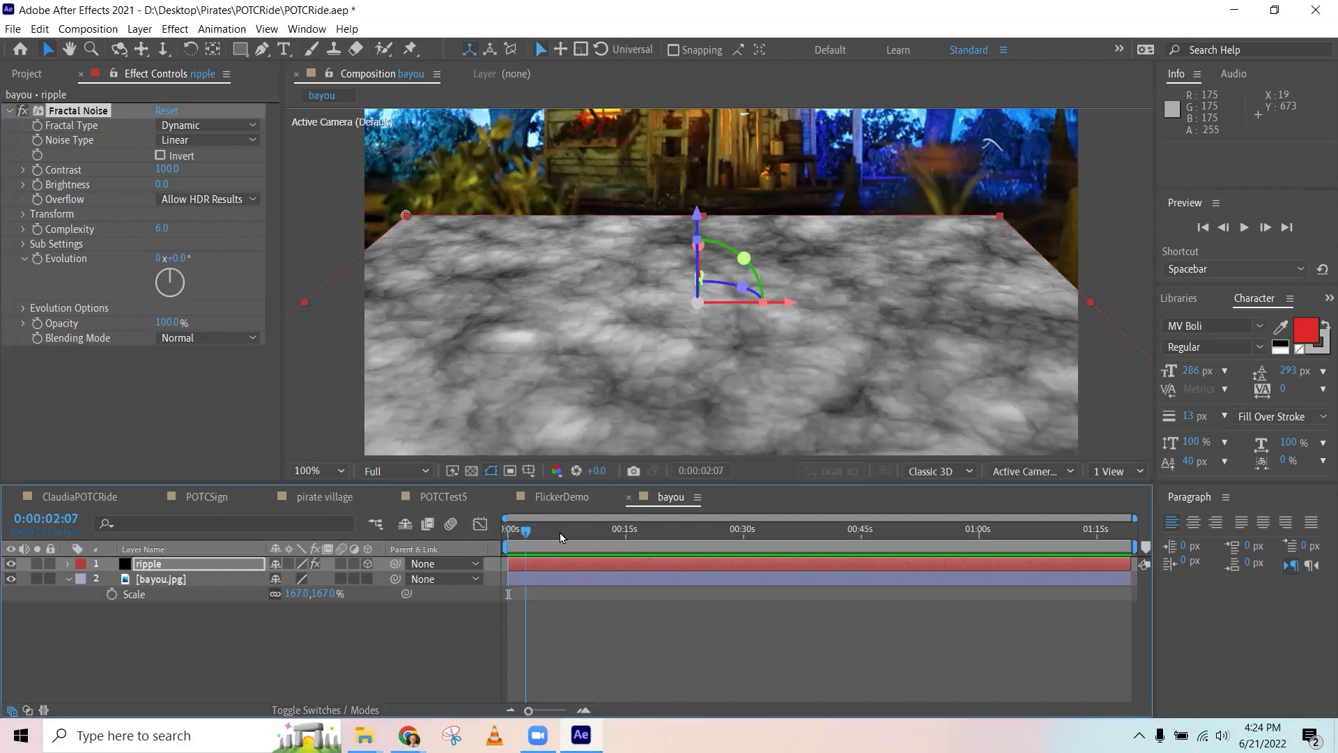
click(561, 531)
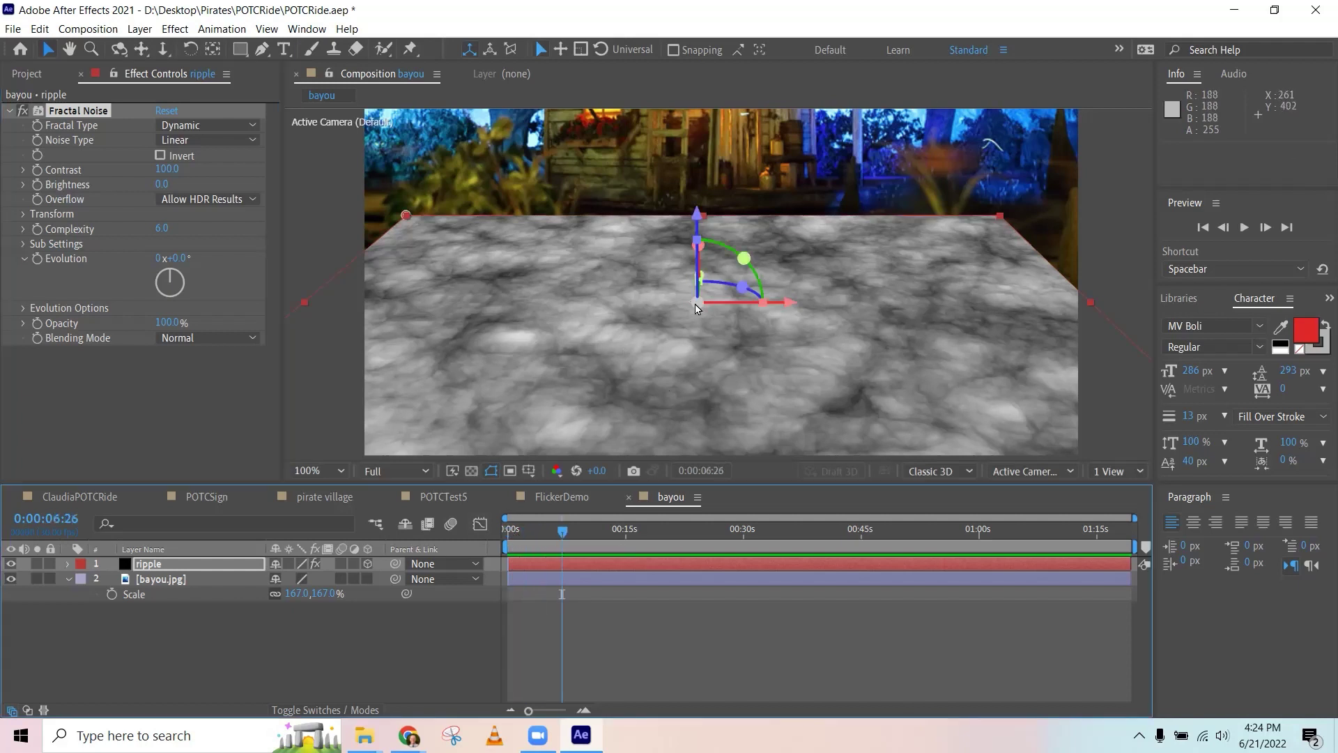
Drive the Fractal Noise Evolution with a time*250 expression and preview the animation.
alt+click(37, 259)
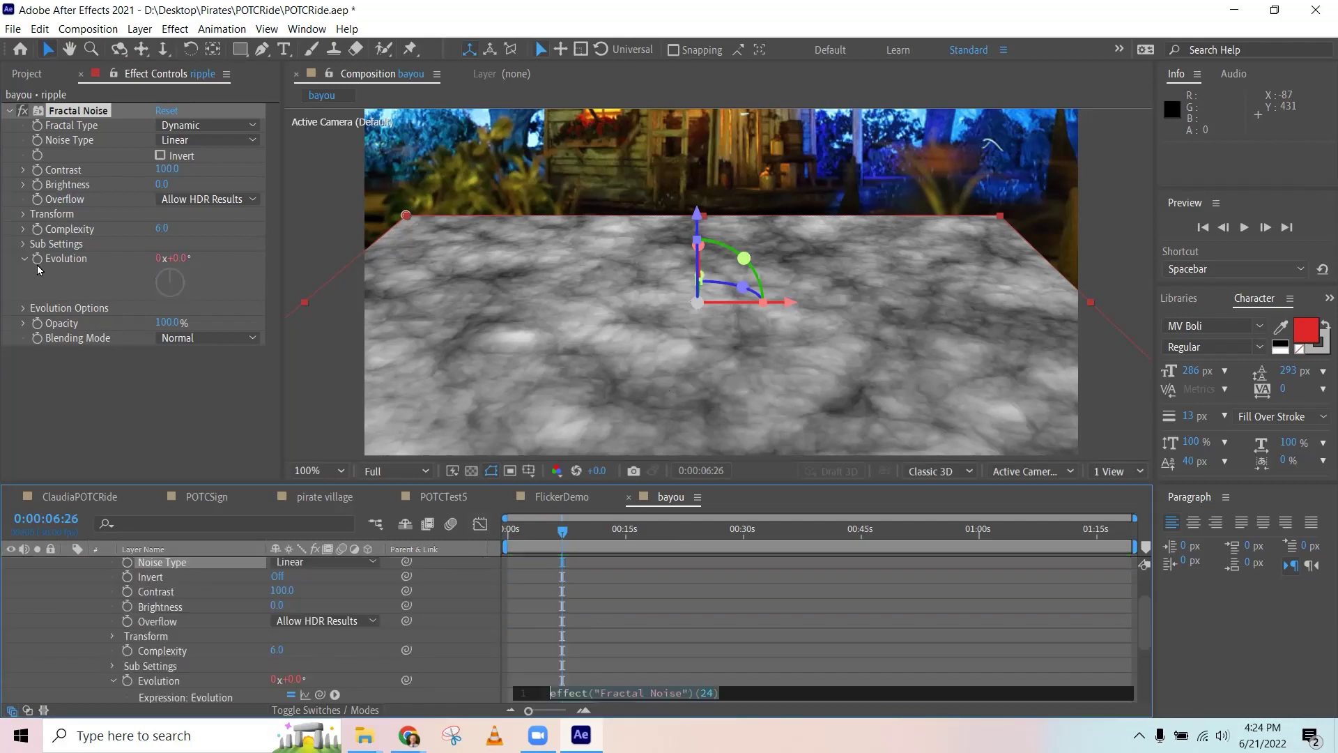
text(time)
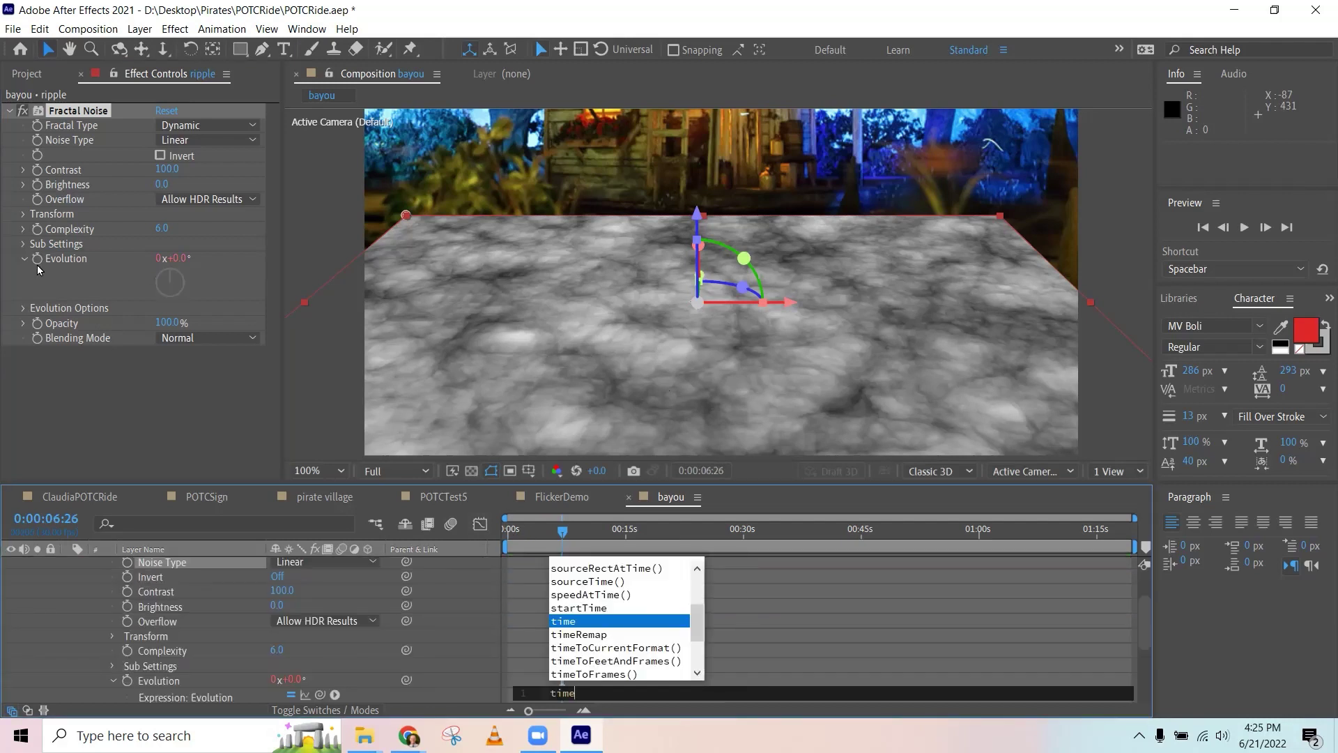
text(*)
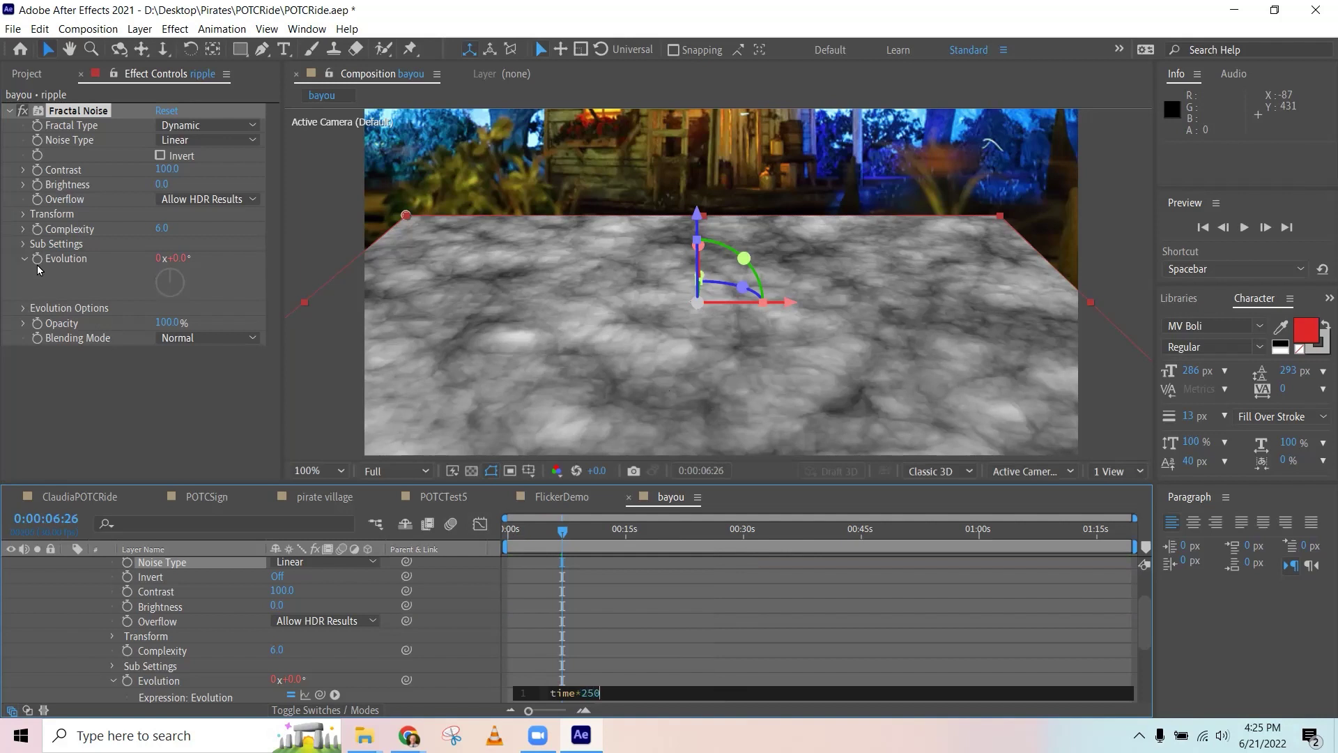
click(57, 394)
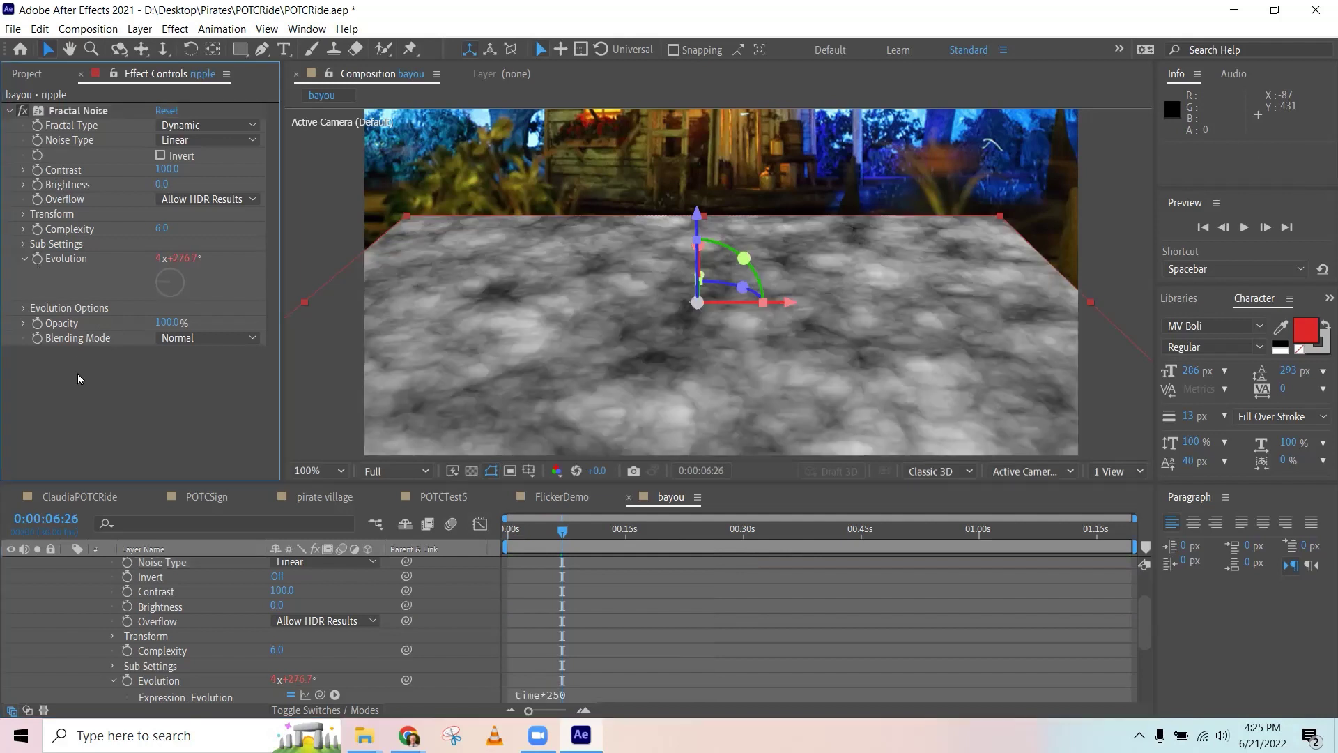
key(space)
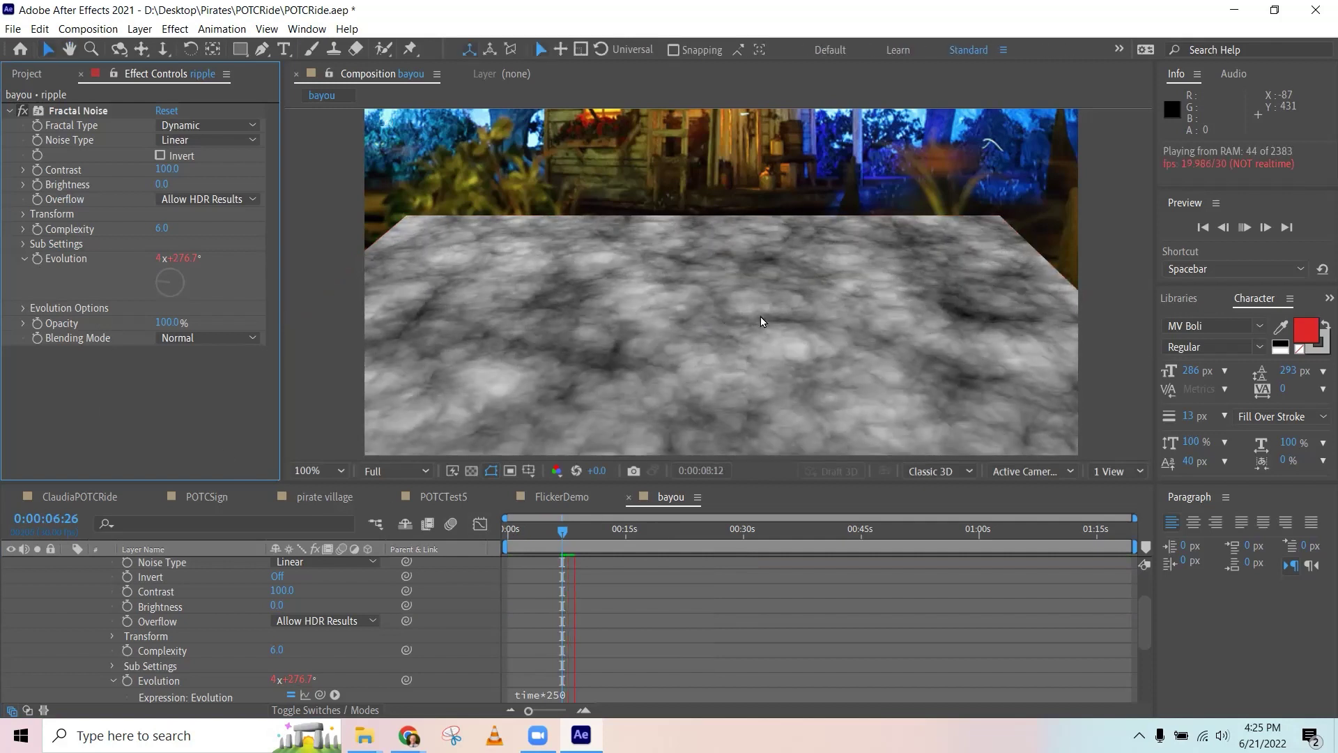
Add a time*250 expression to Cycle Evolution in Evolution Options and preview the cycling noise.
click(24, 308)
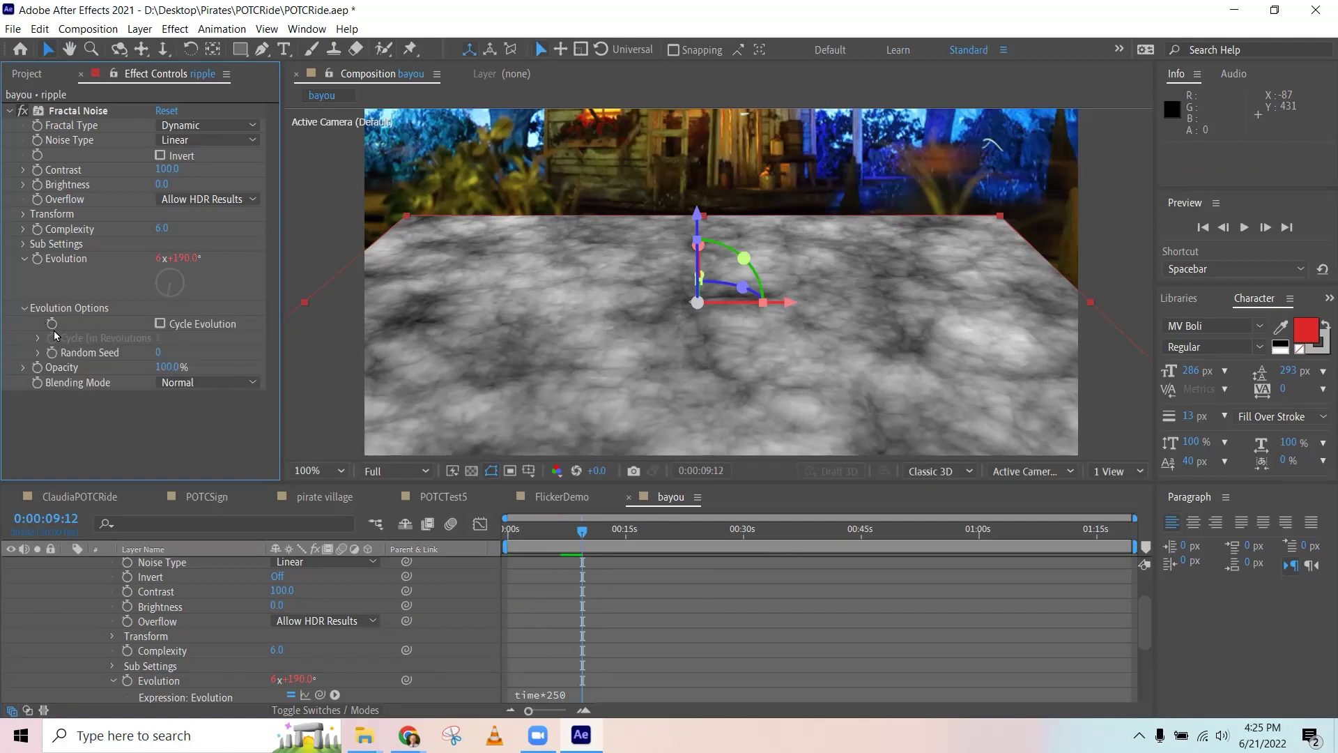
alt+click(52, 323)
click(38, 337)
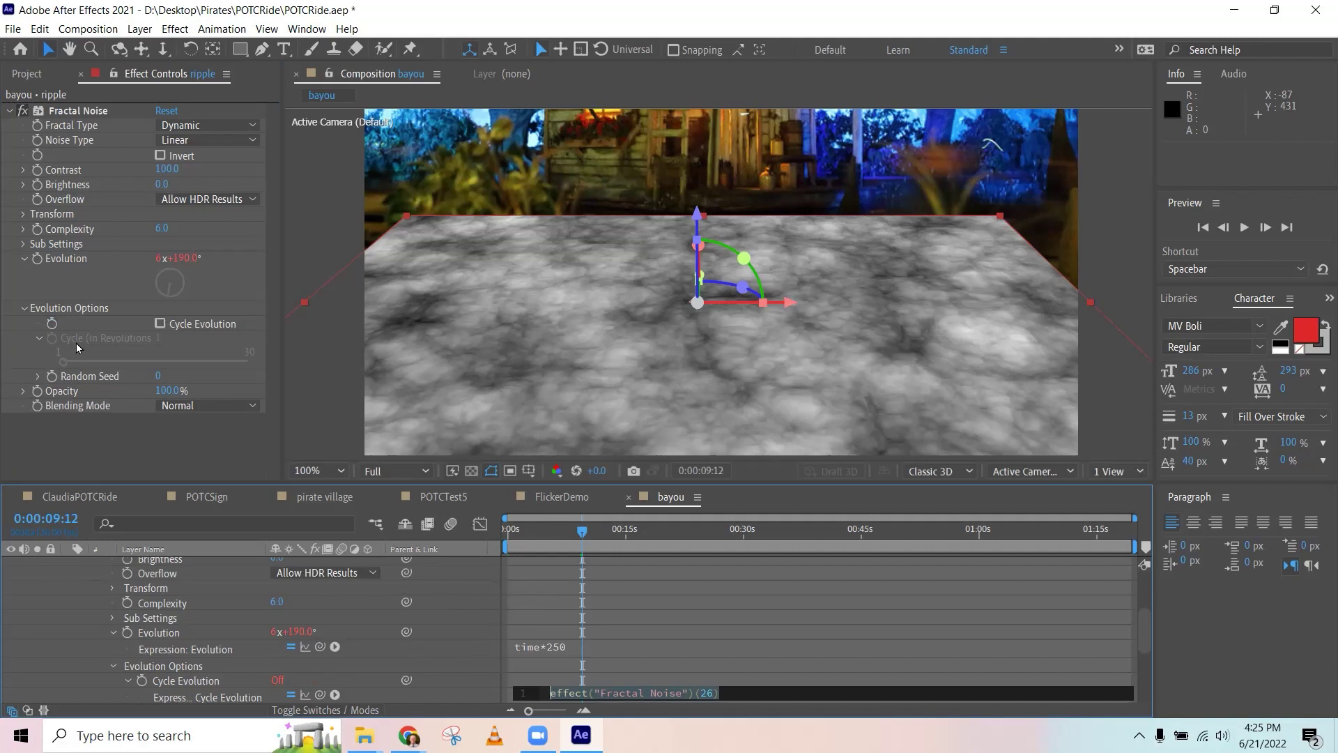
text(time*250)
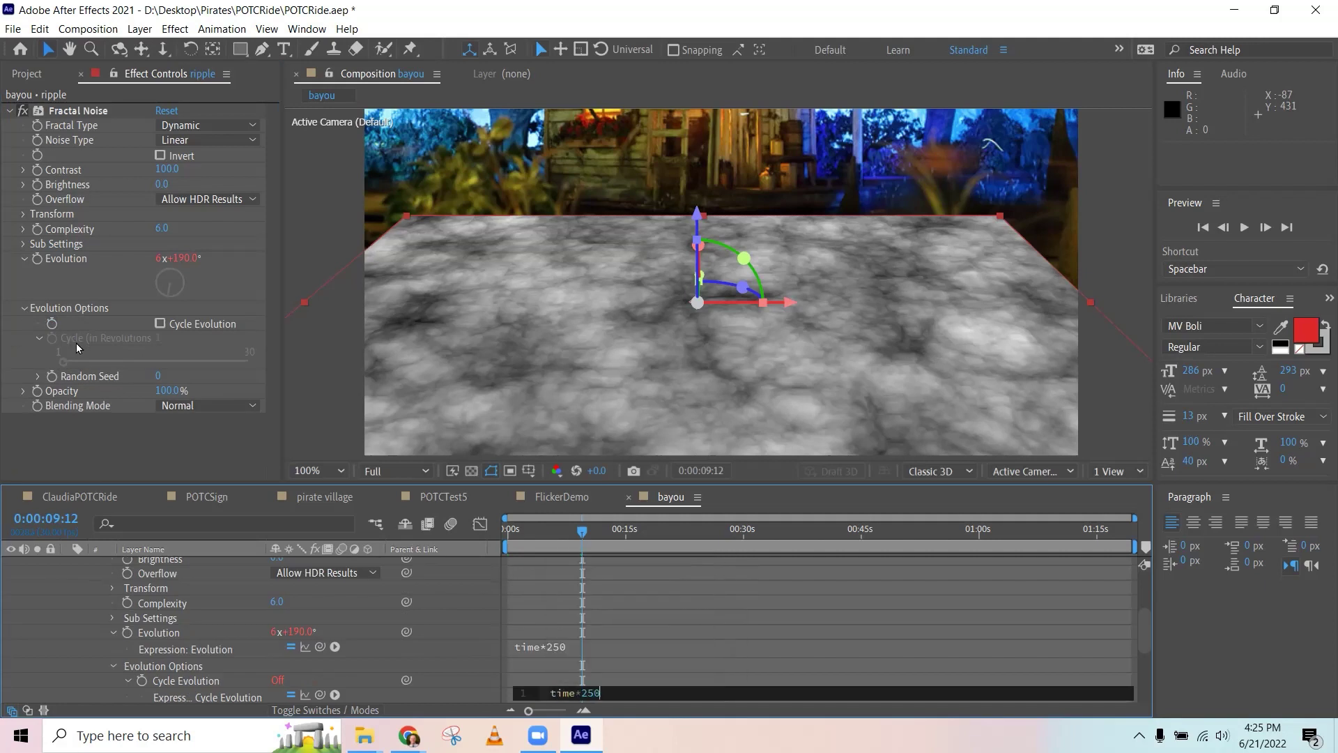
click(62, 209)
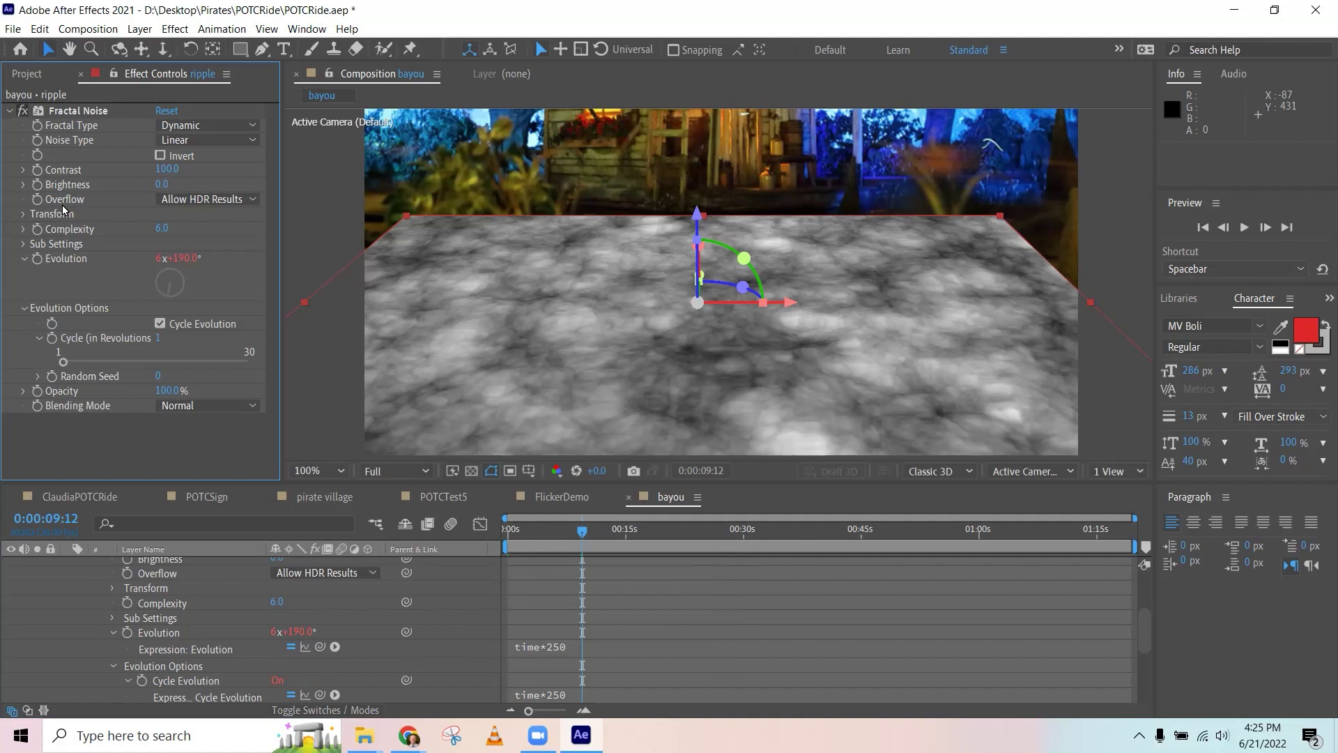
key(space)
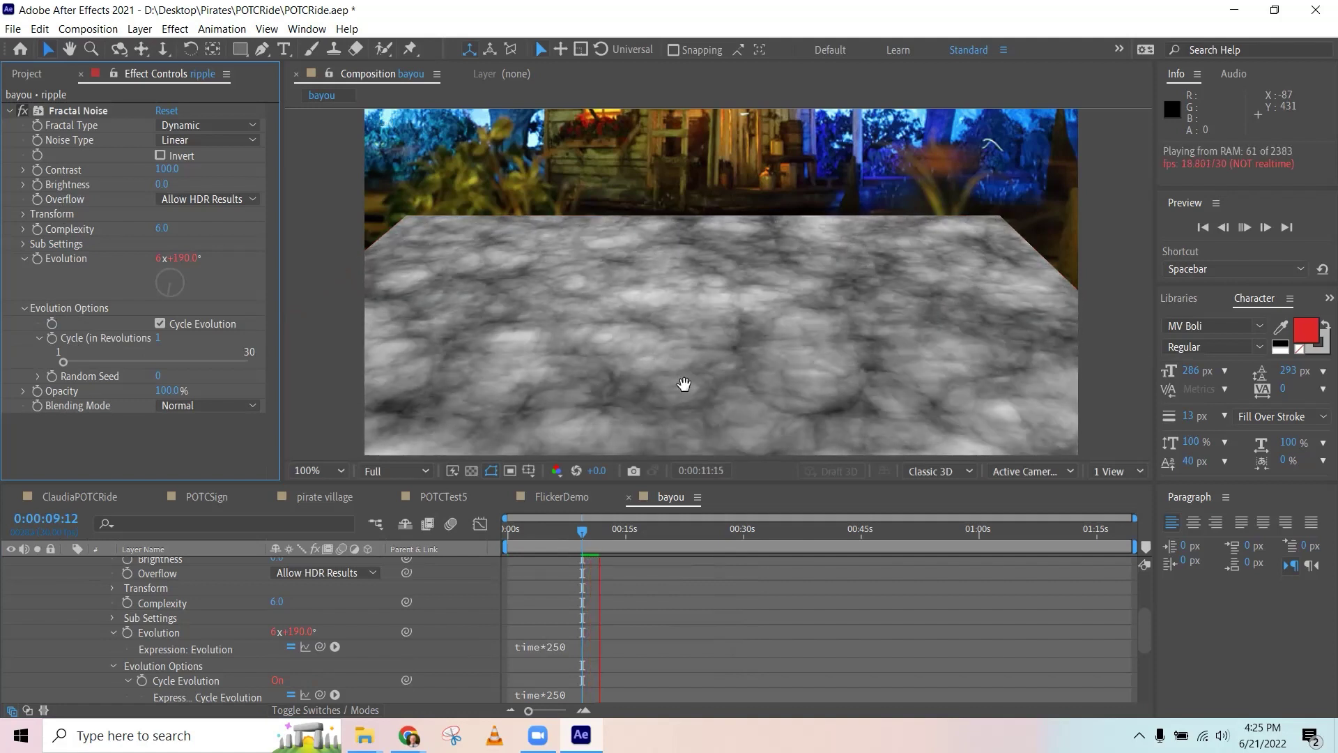
key(space)
scroll(210, 614, up, 3)
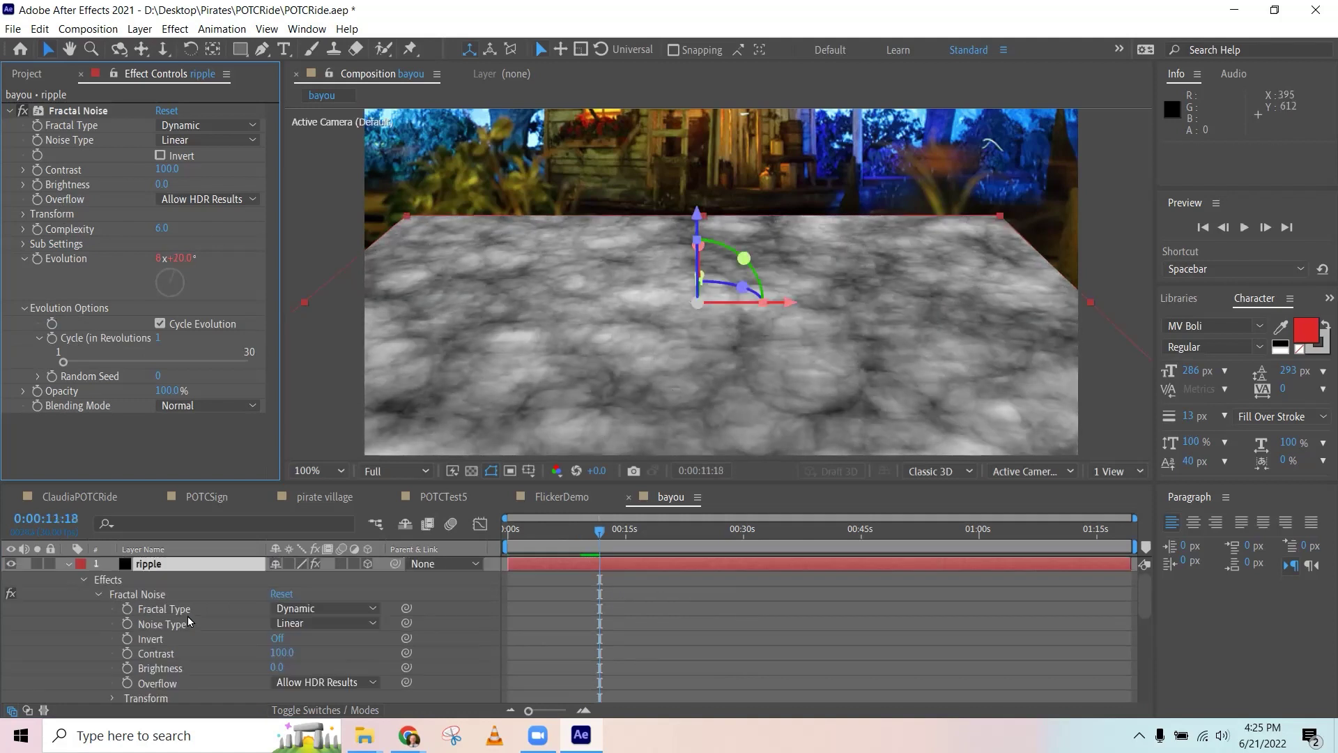
click(68, 564)
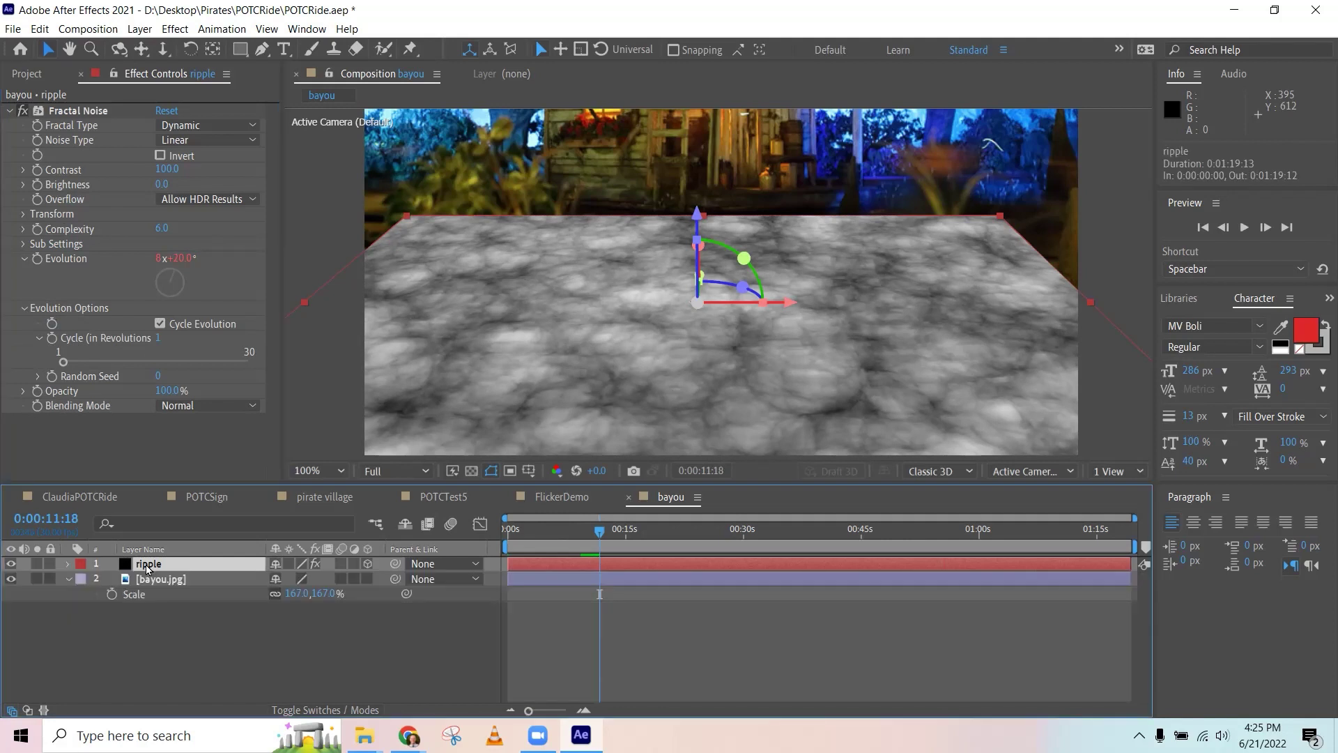
Add a new adjustment layer above ripple and apply Turbulent Displace to it.
click(139, 28)
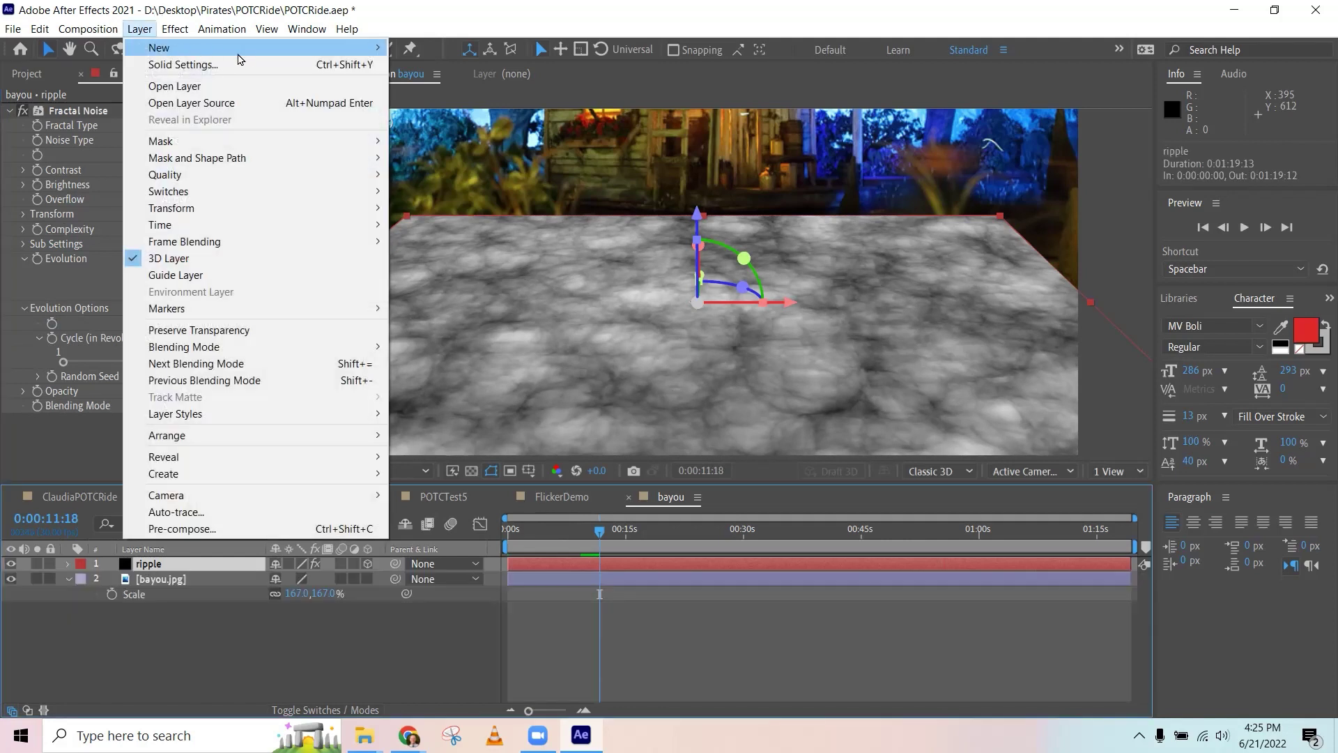
mouse_move(240, 48)
click(442, 150)
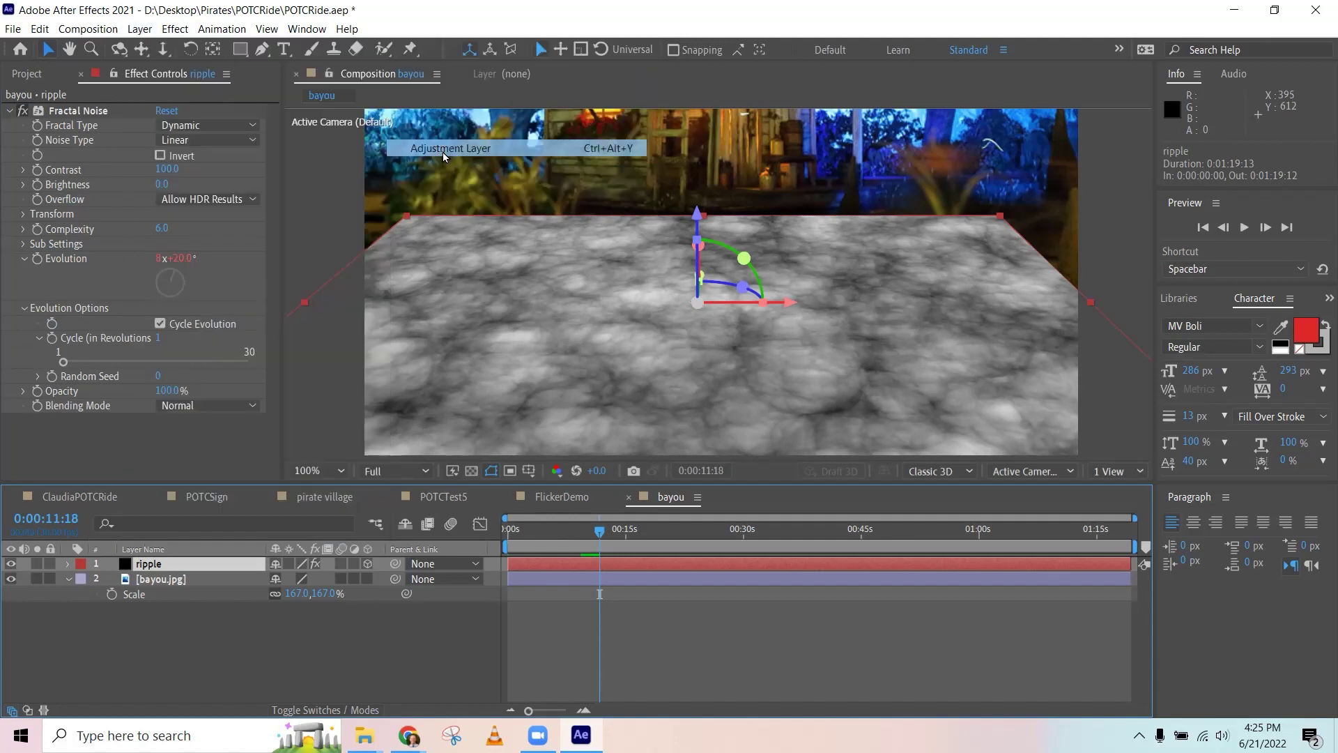
key(ctrl+space)
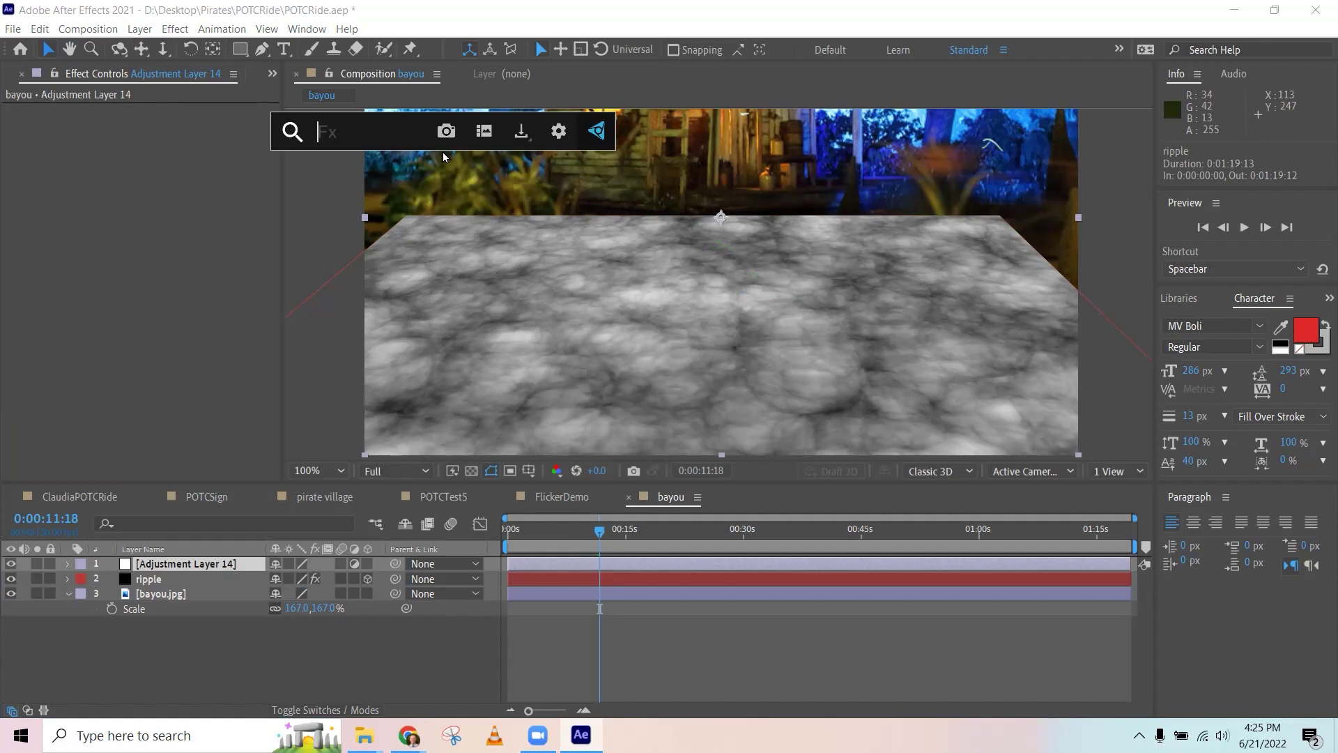
text(tur)
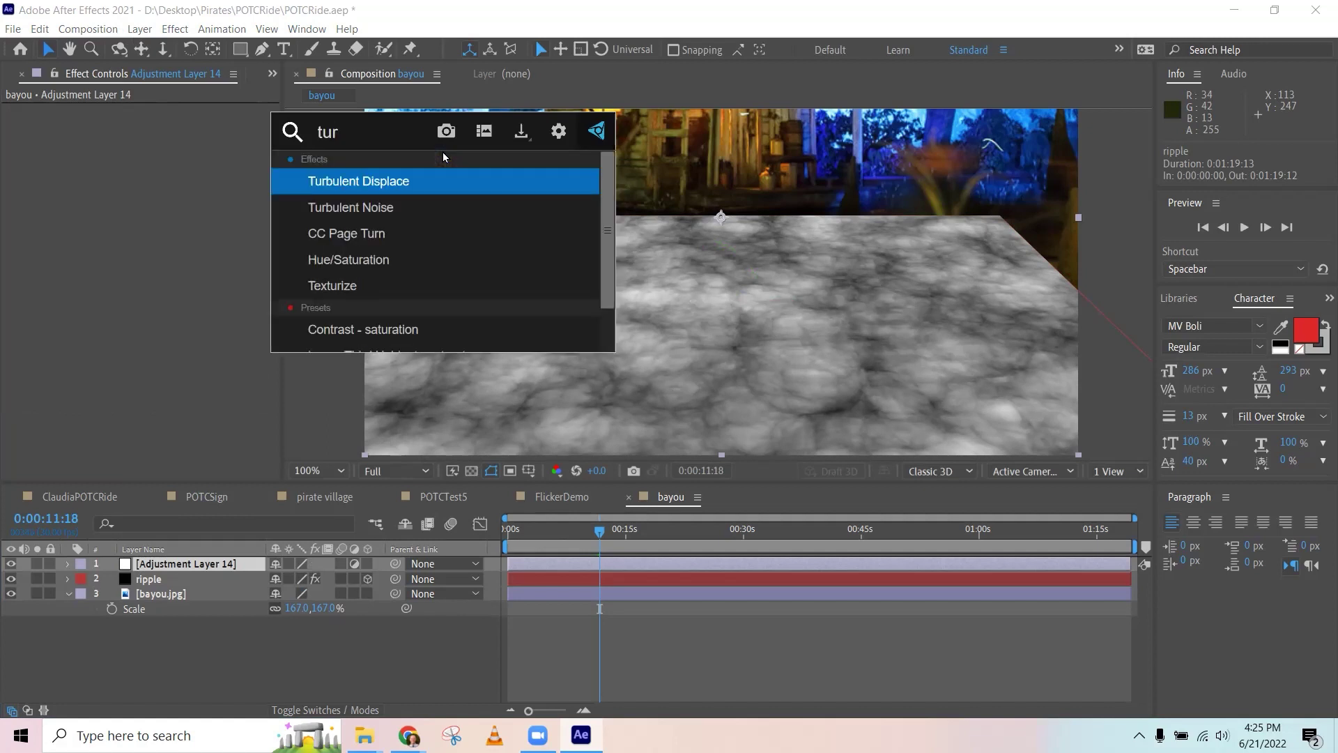
key(Return)
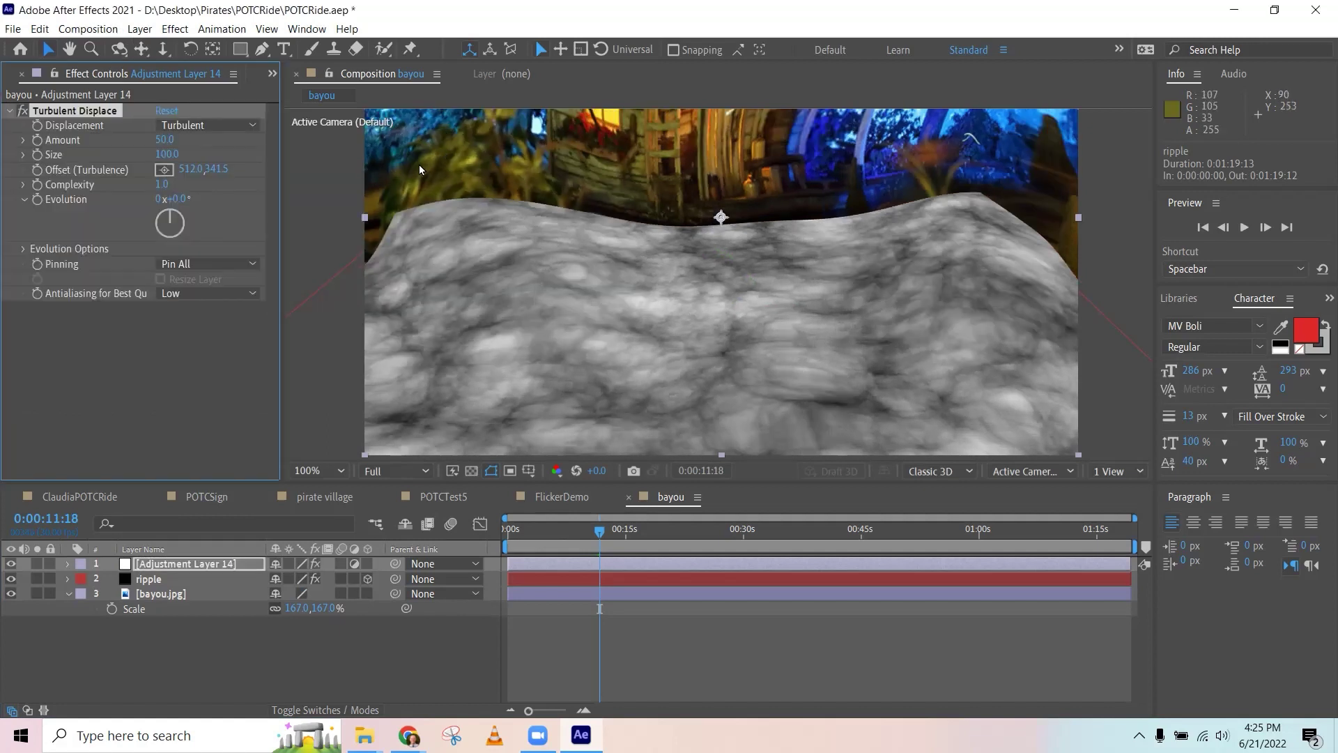
Set Turbulent Displace to Amount 30 and Size 104, test Bulge and Twist, keep Turbulent.
drag(181, 137, 178, 157)
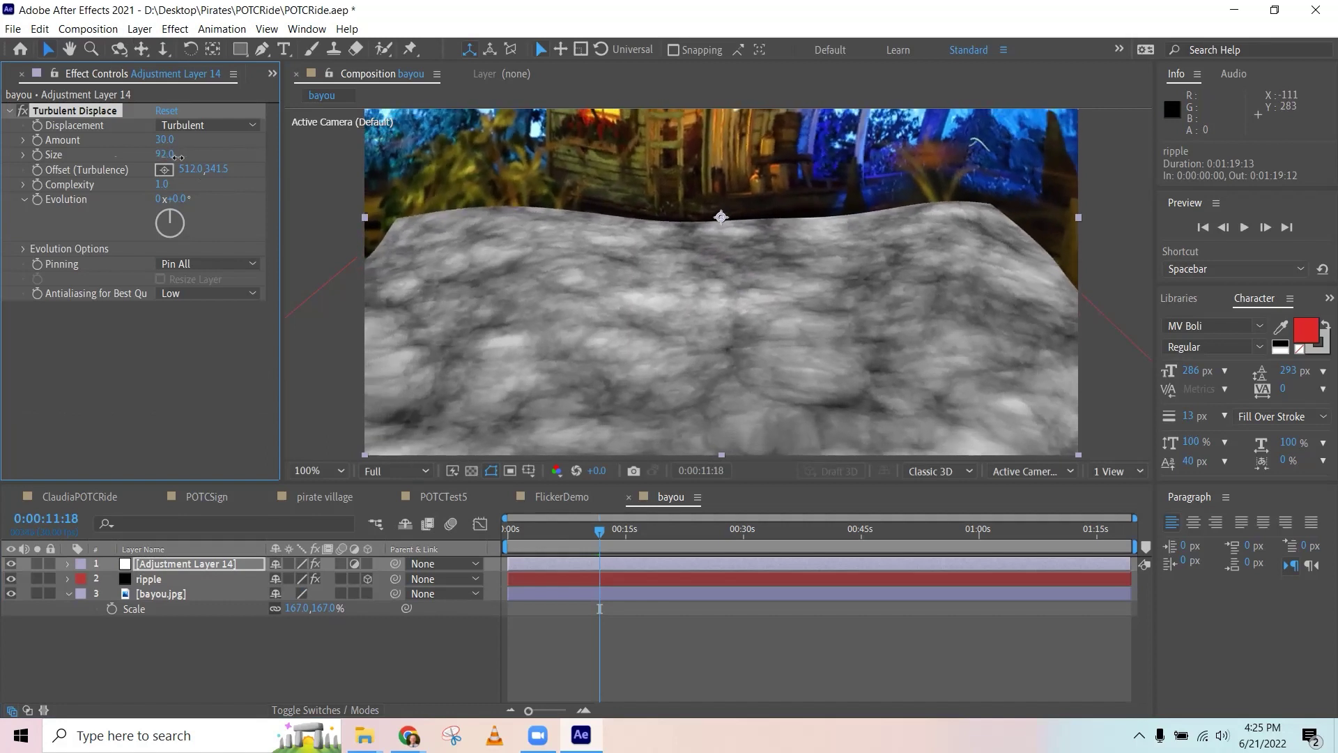
click(202, 129)
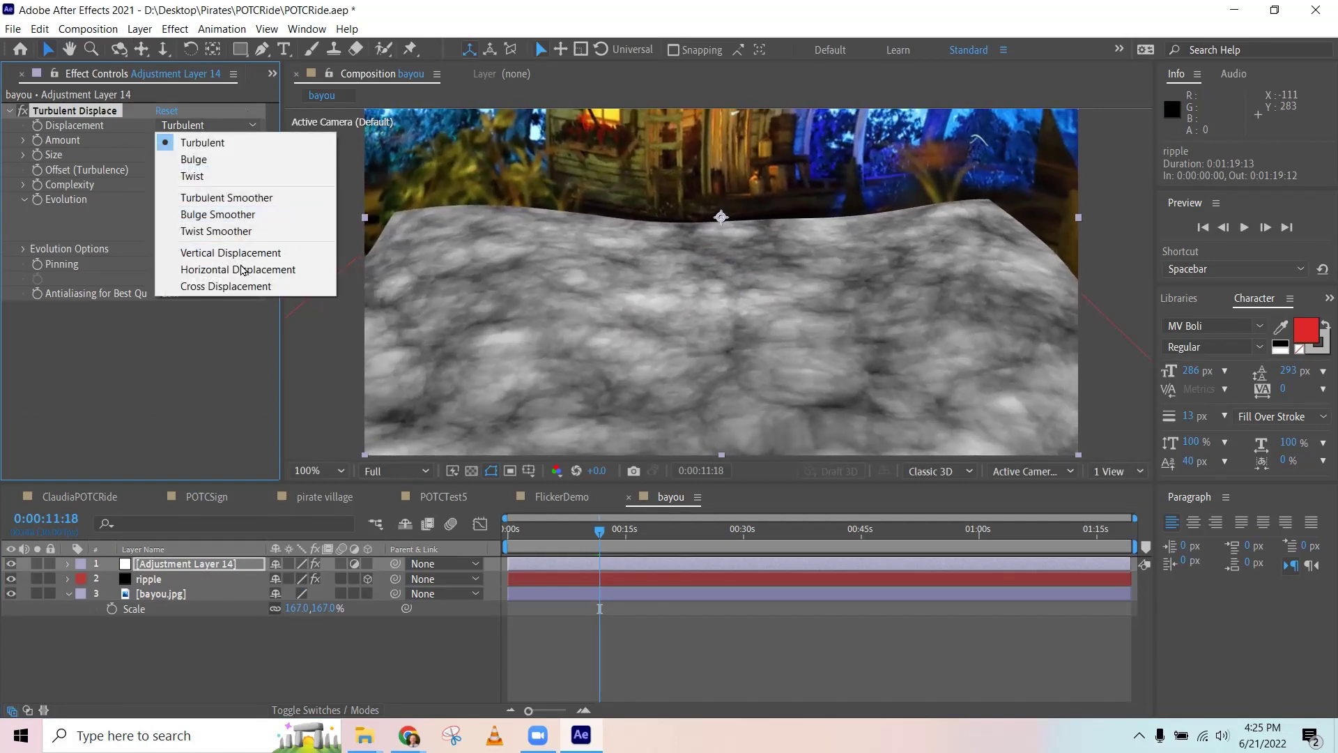
click(203, 160)
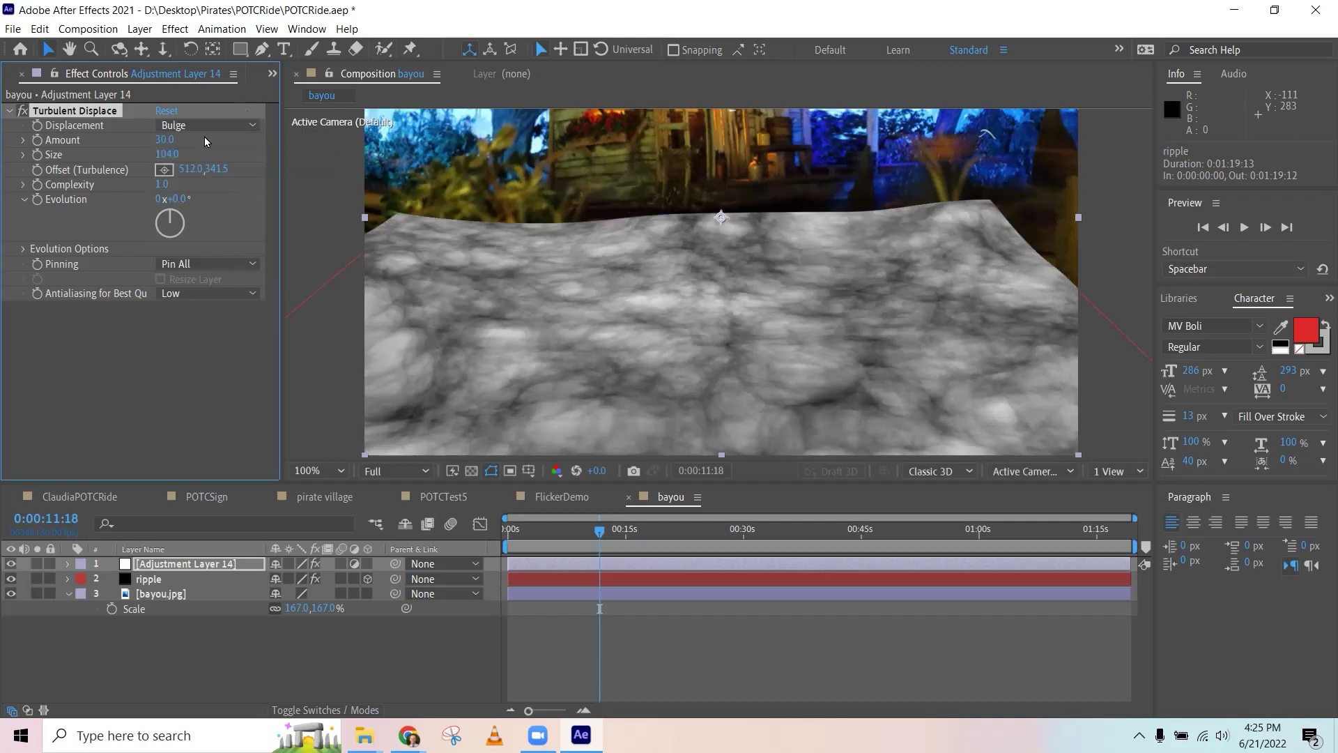
click(202, 131)
click(203, 172)
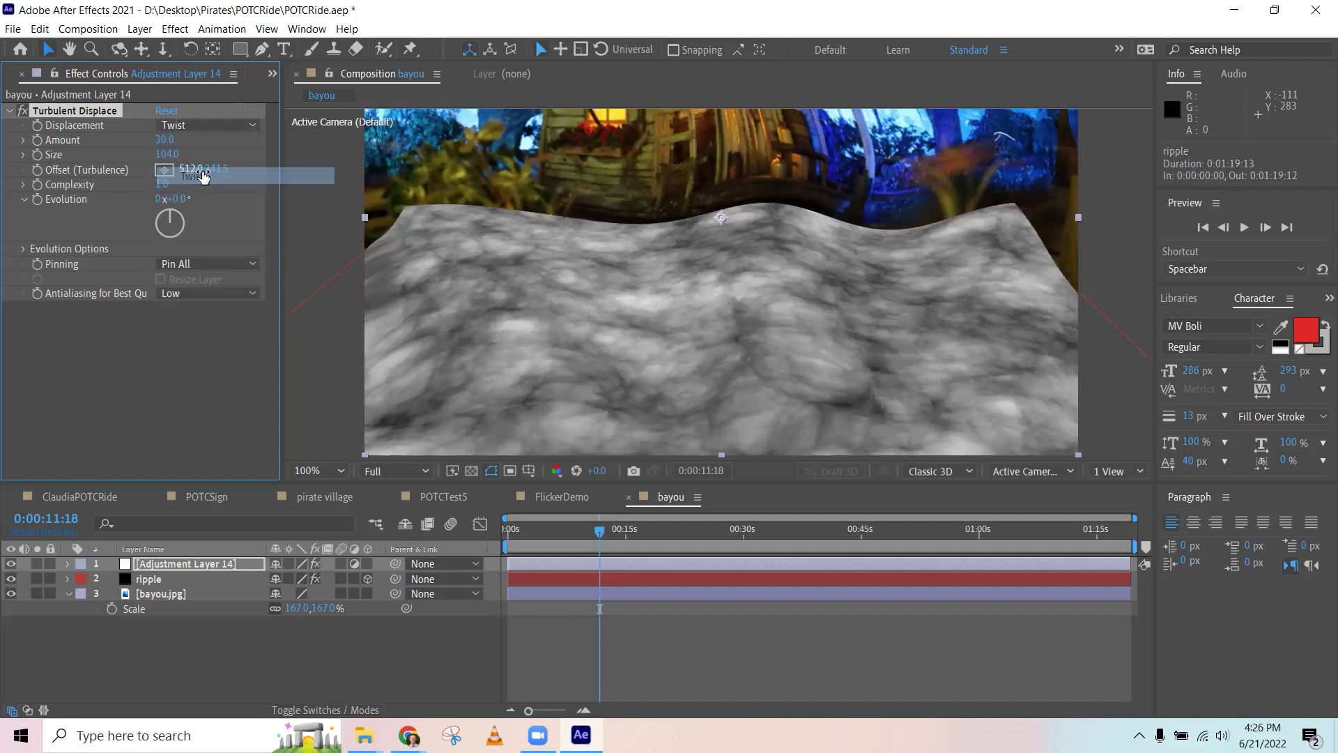
click(197, 126)
click(194, 141)
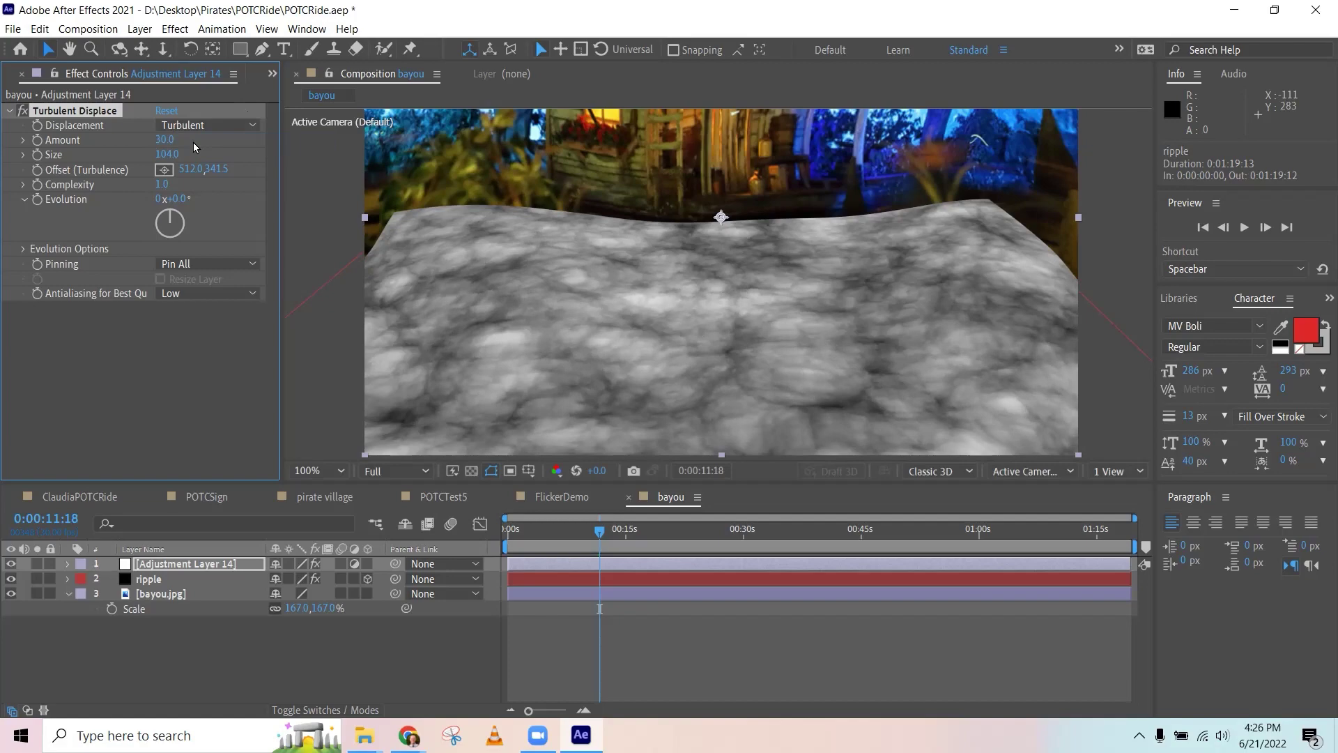
key(alt+Tab)
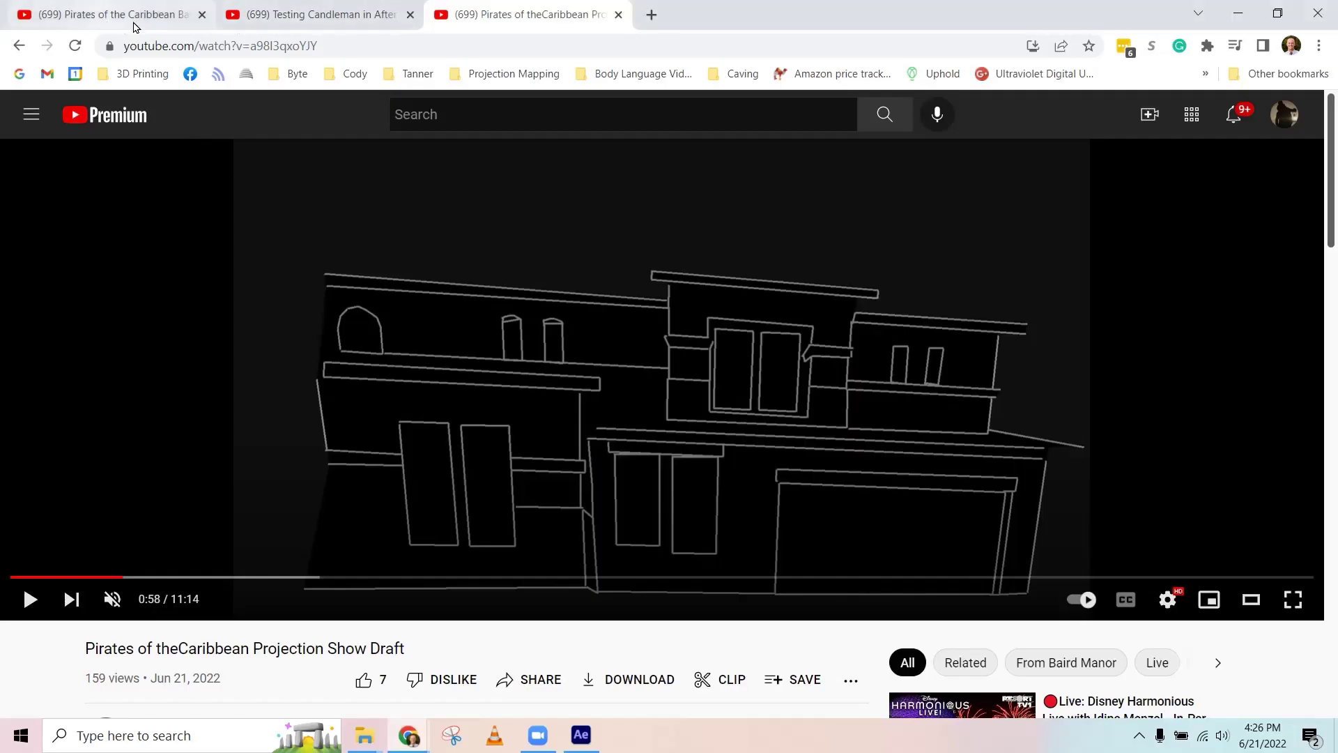
Watch the Testing Candleman in After Effects video full screen, pausing at 0:14, then return to After Effects.
click(305, 26)
key(space)
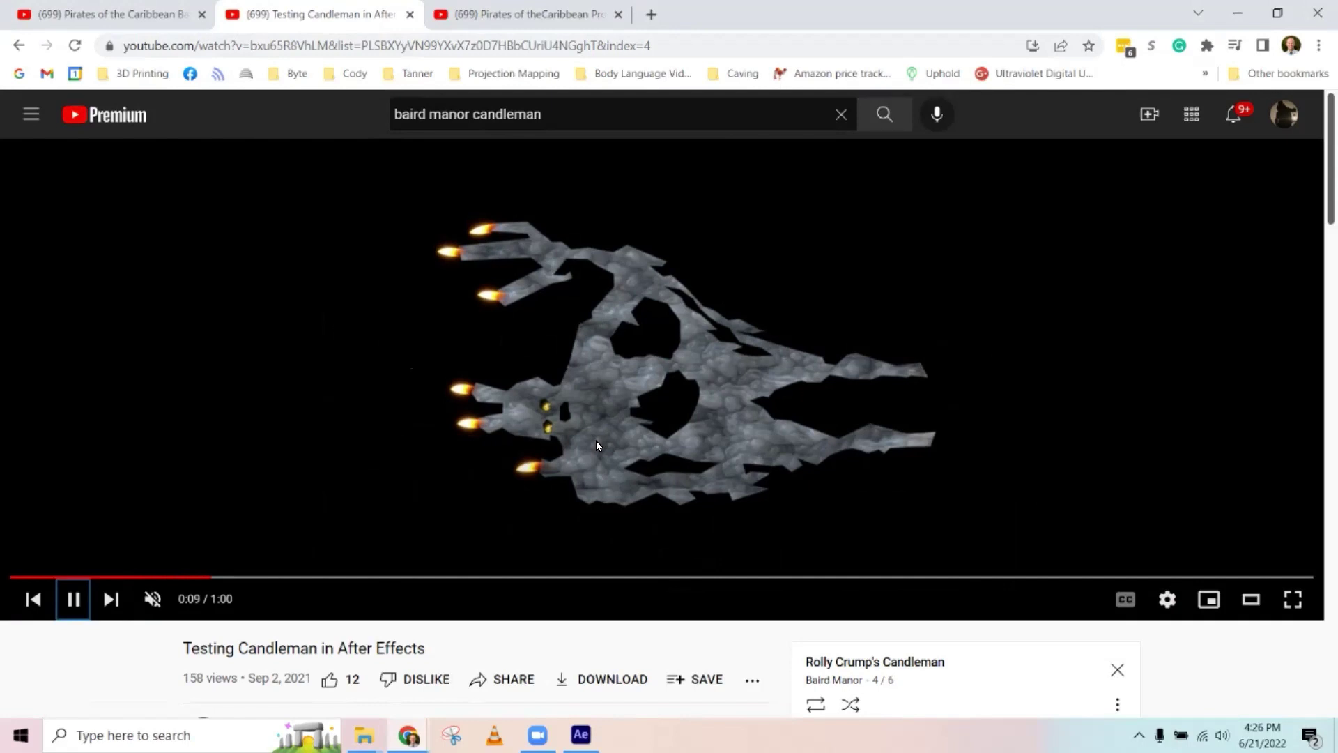
click(1292, 599)
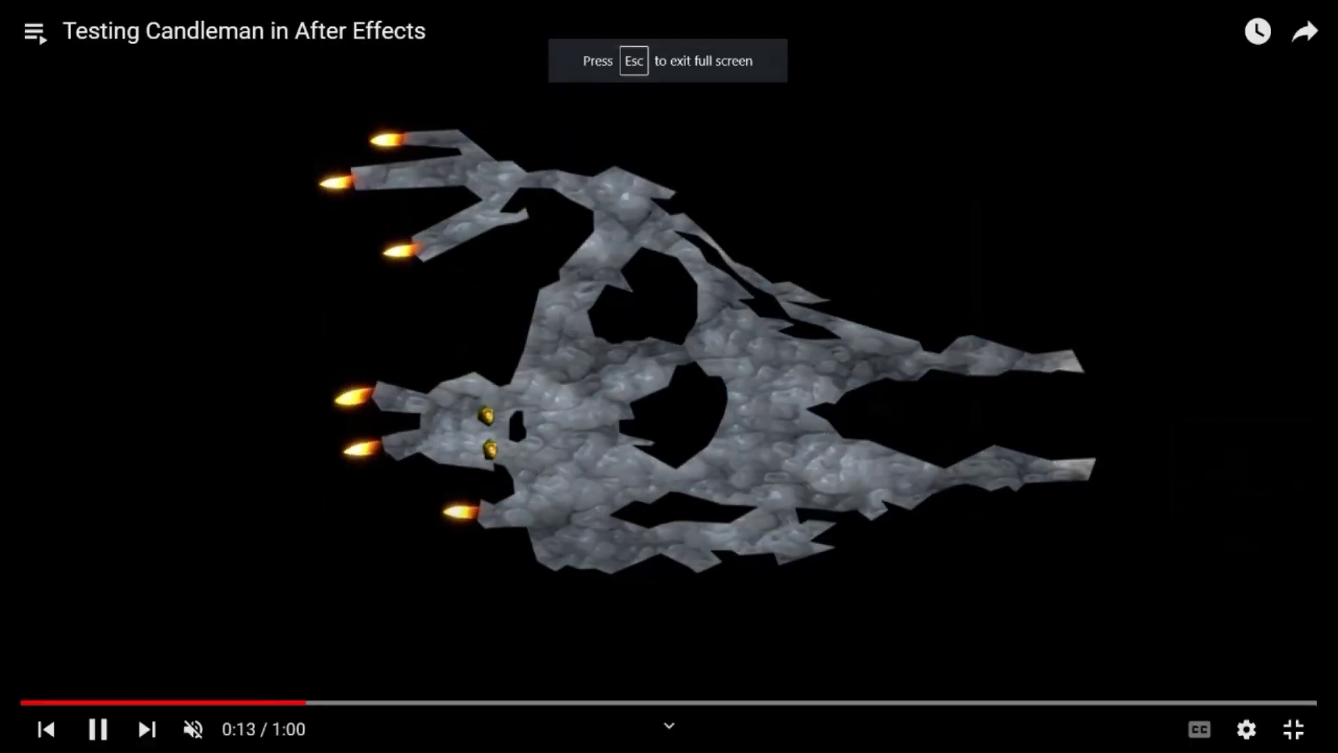
key(space)
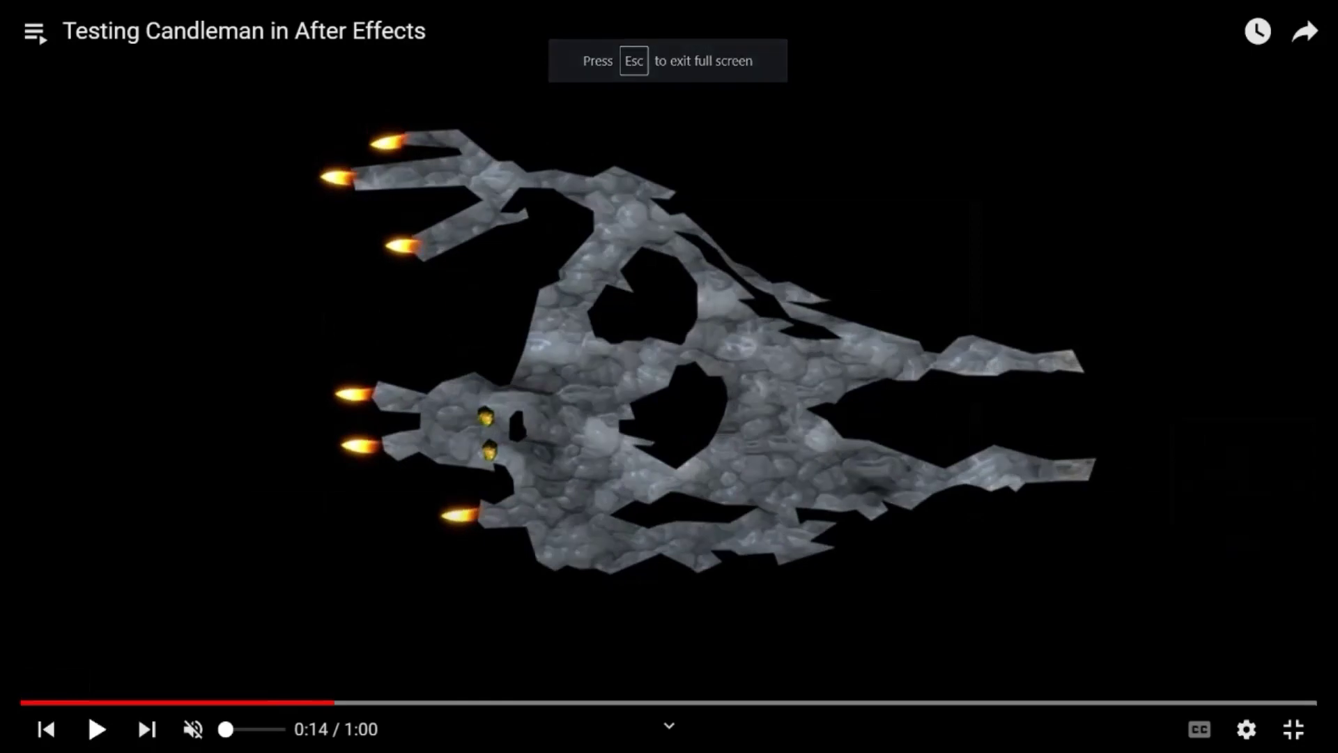
key(alt+Tab)
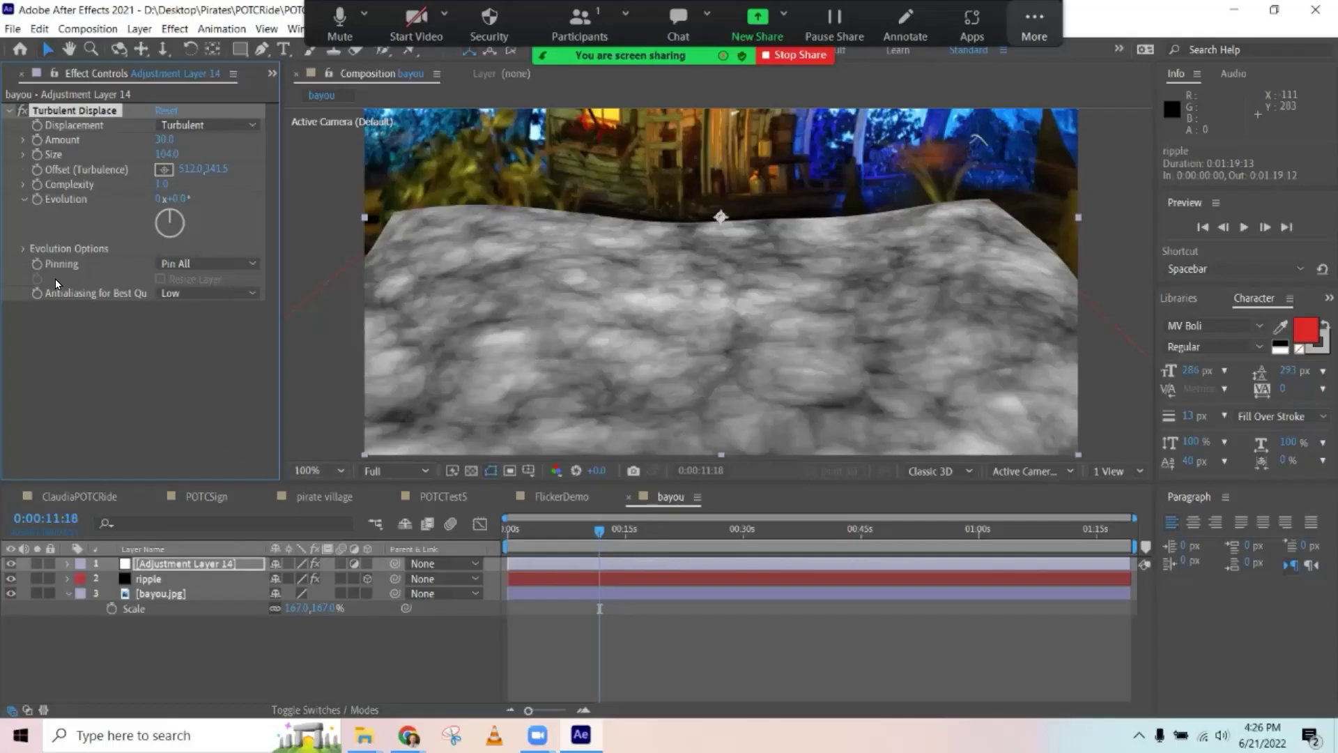
Drive the Evolution property with the expression time*250 and preview the animated warp.
alt+click(37, 199)
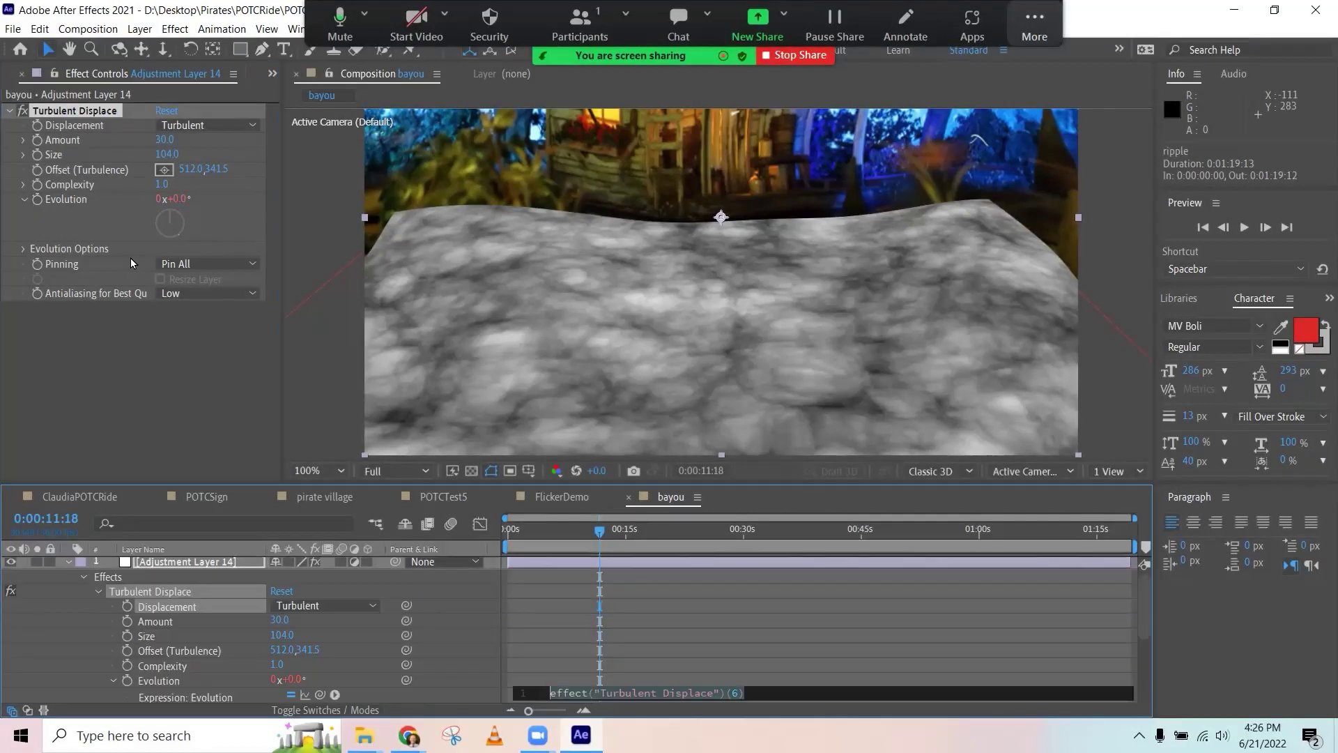
text(time*250)
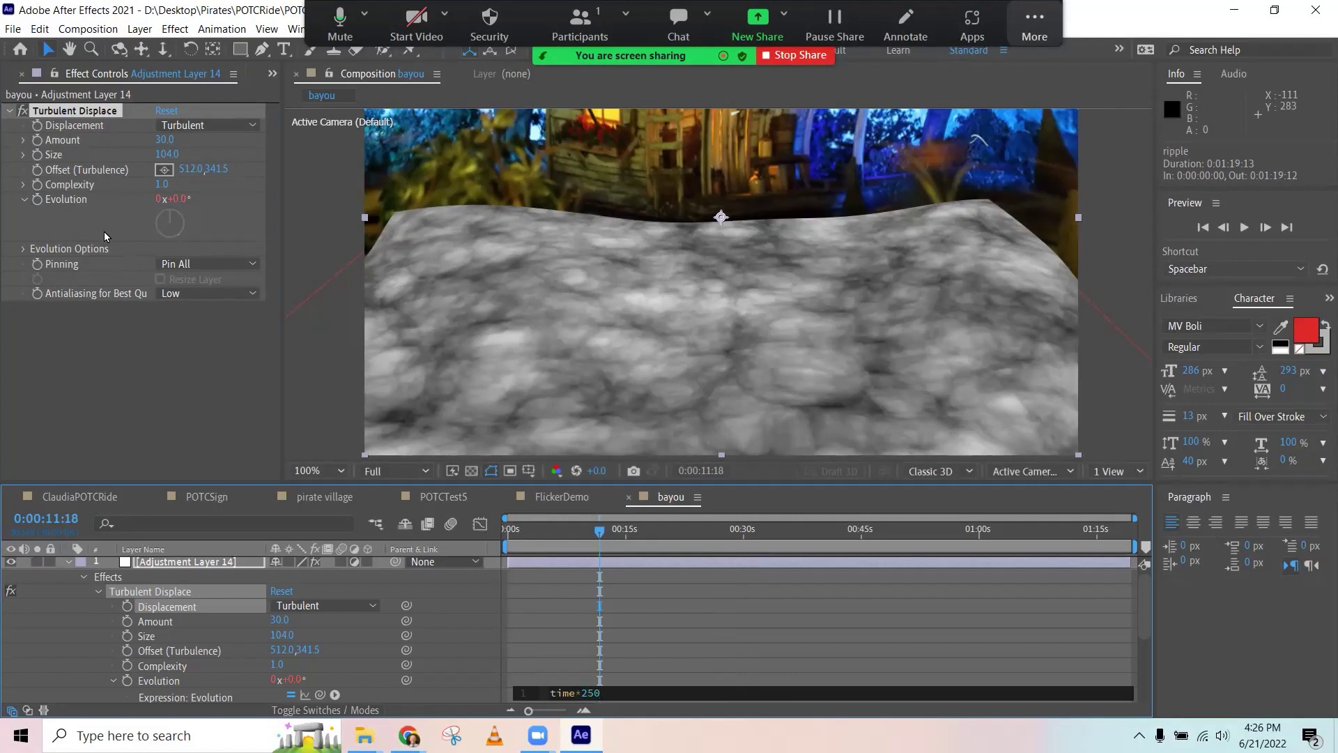
click(60, 355)
key(space)
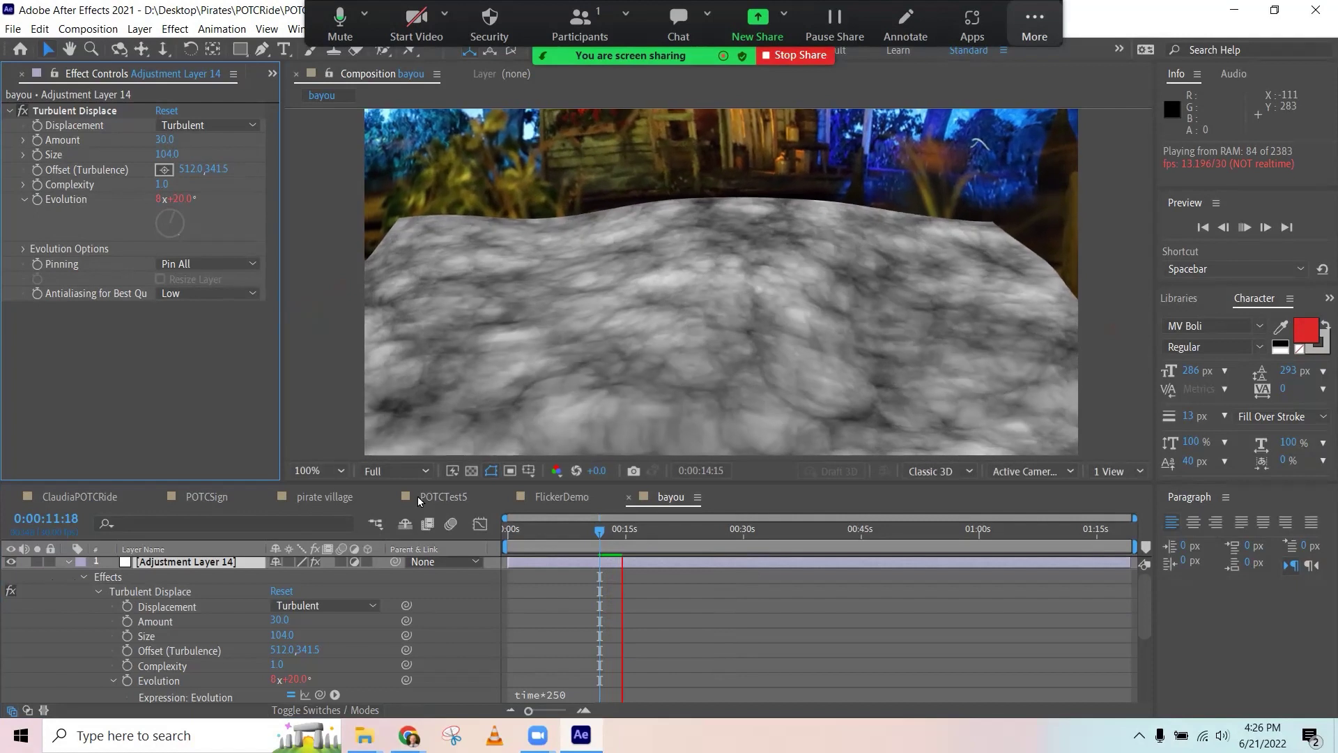
key(space)
Pre-compose the adjustment layer and ripple solid into a new comp named Ripple.
click(69, 563)
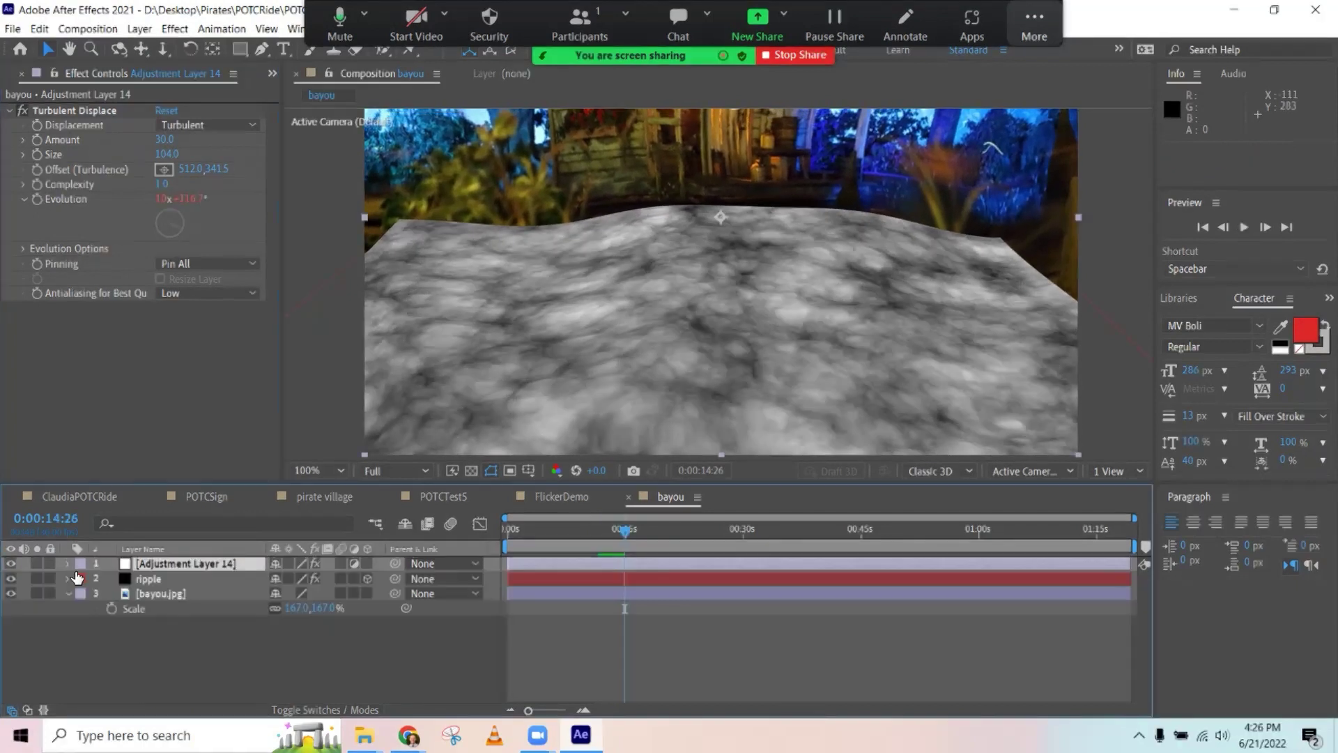
shift+click(153, 584)
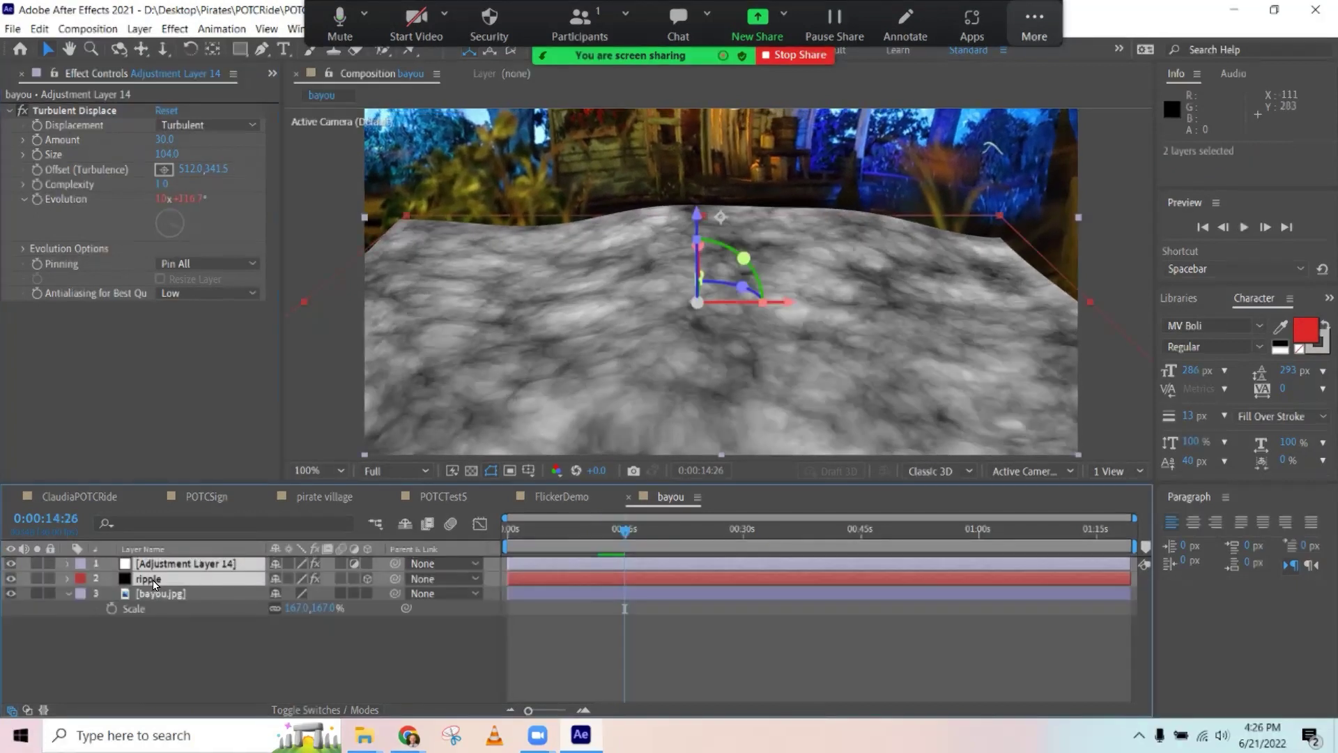
right_click(165, 580)
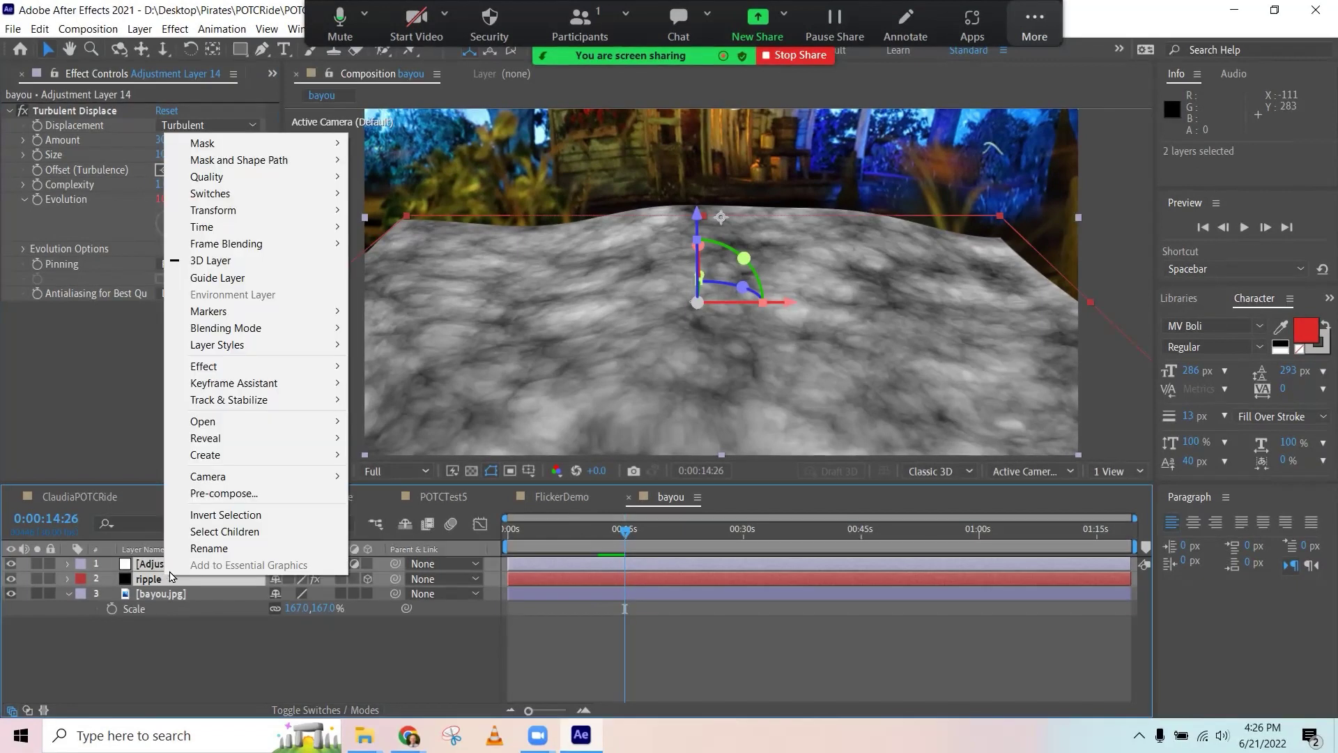
click(225, 490)
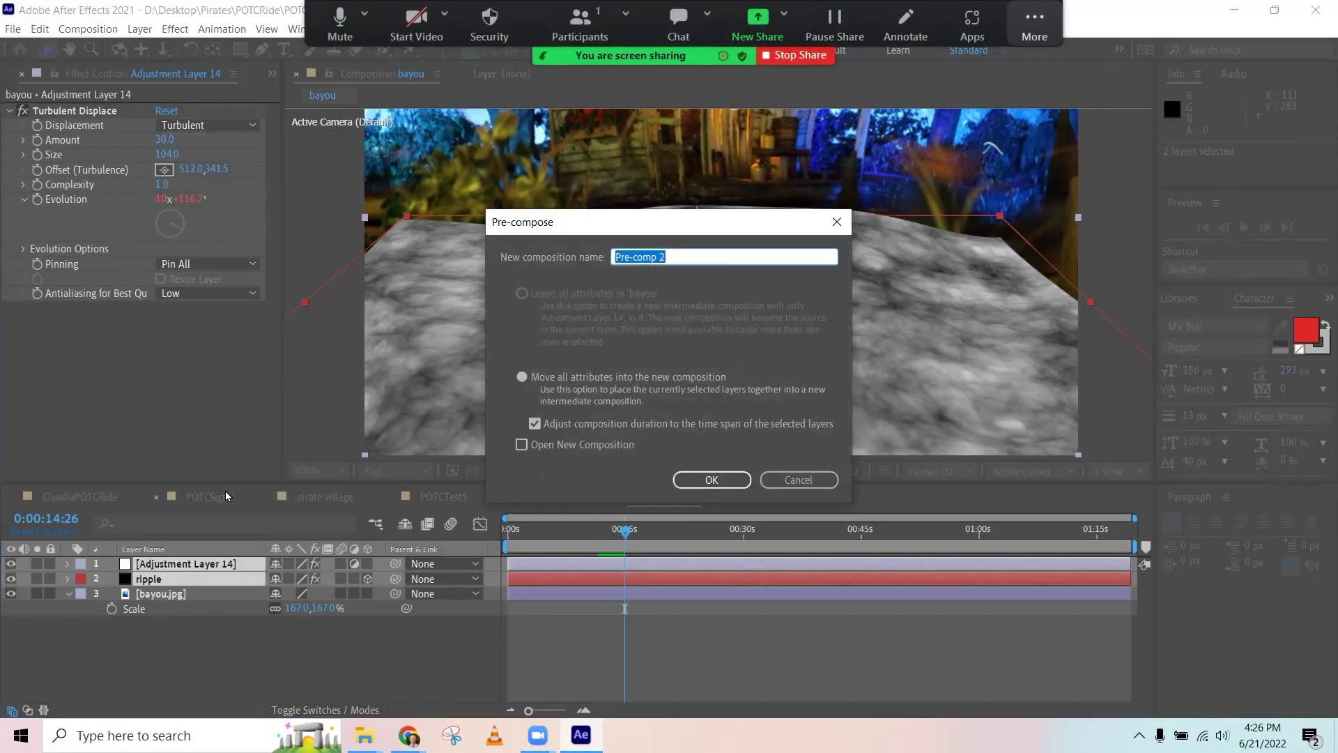
text(Ripple)
click(710, 480)
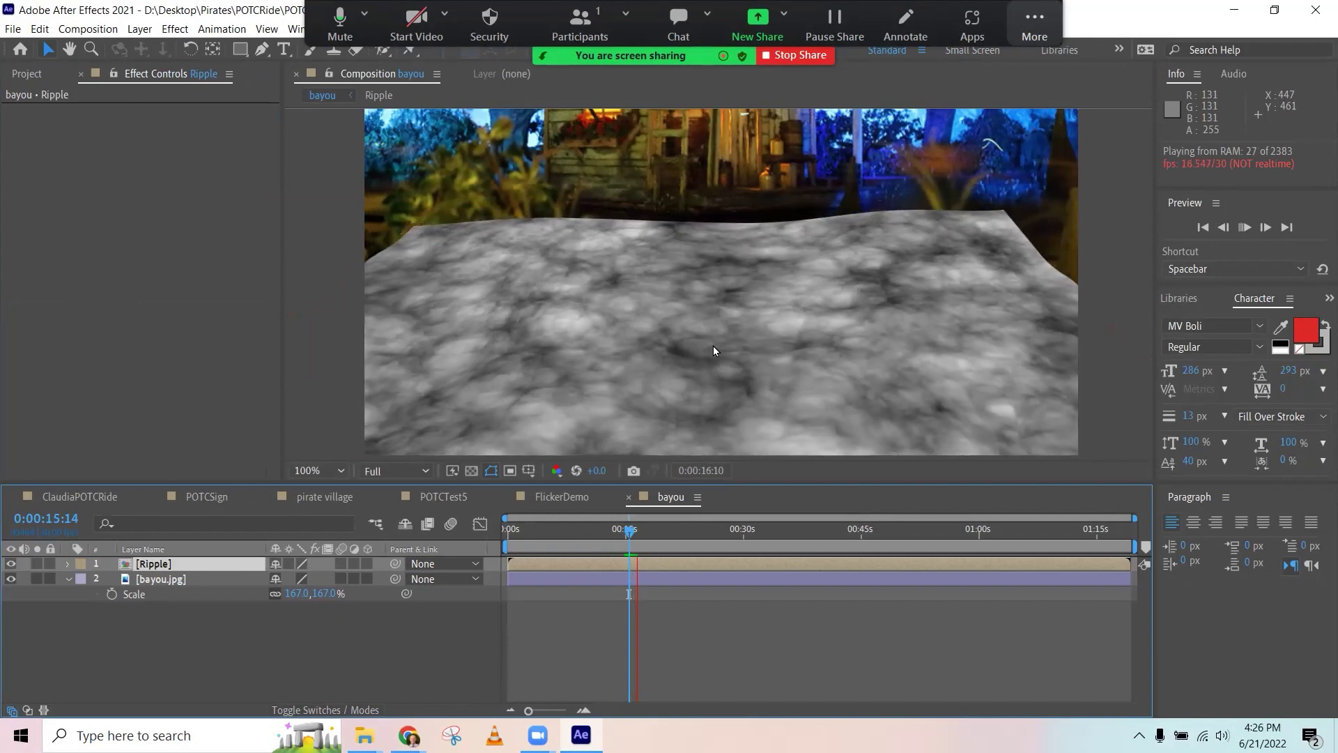
click(713, 345)
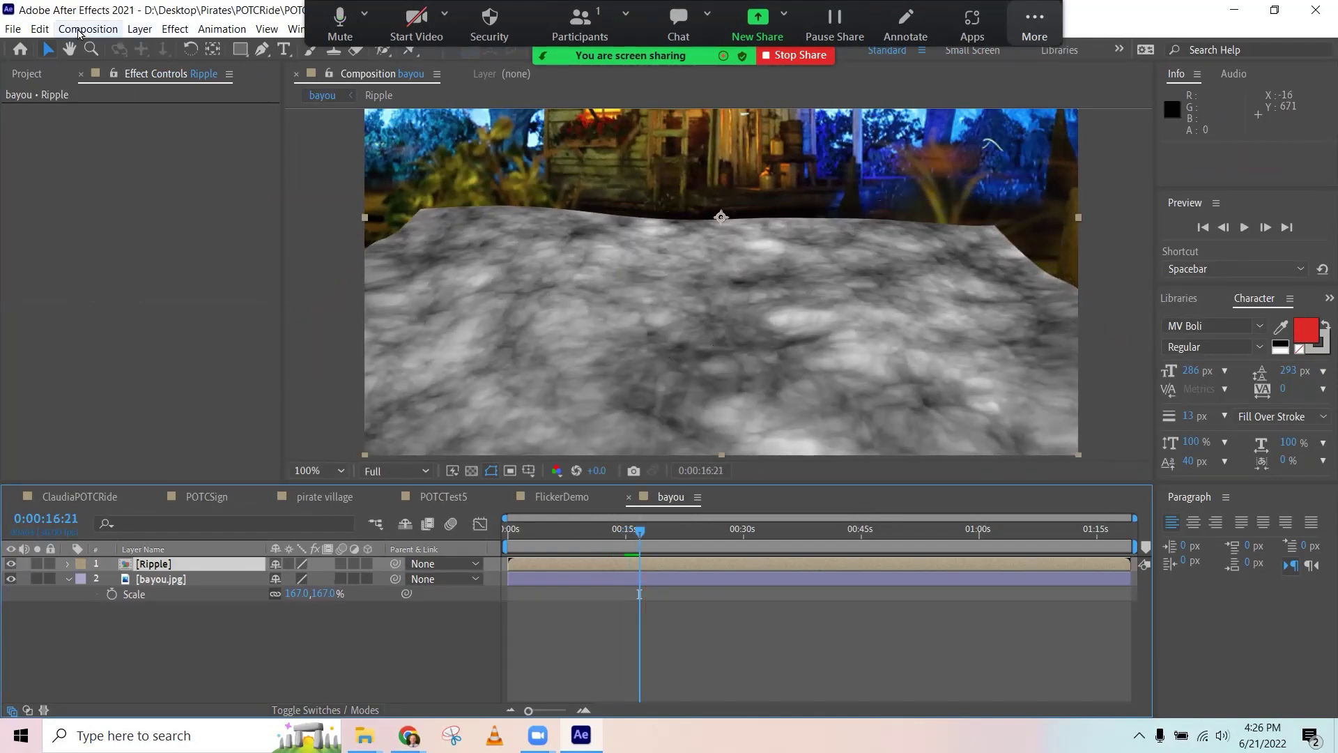
Add a new adjustment layer and apply the Displacement Map effect to it.
click(129, 31)
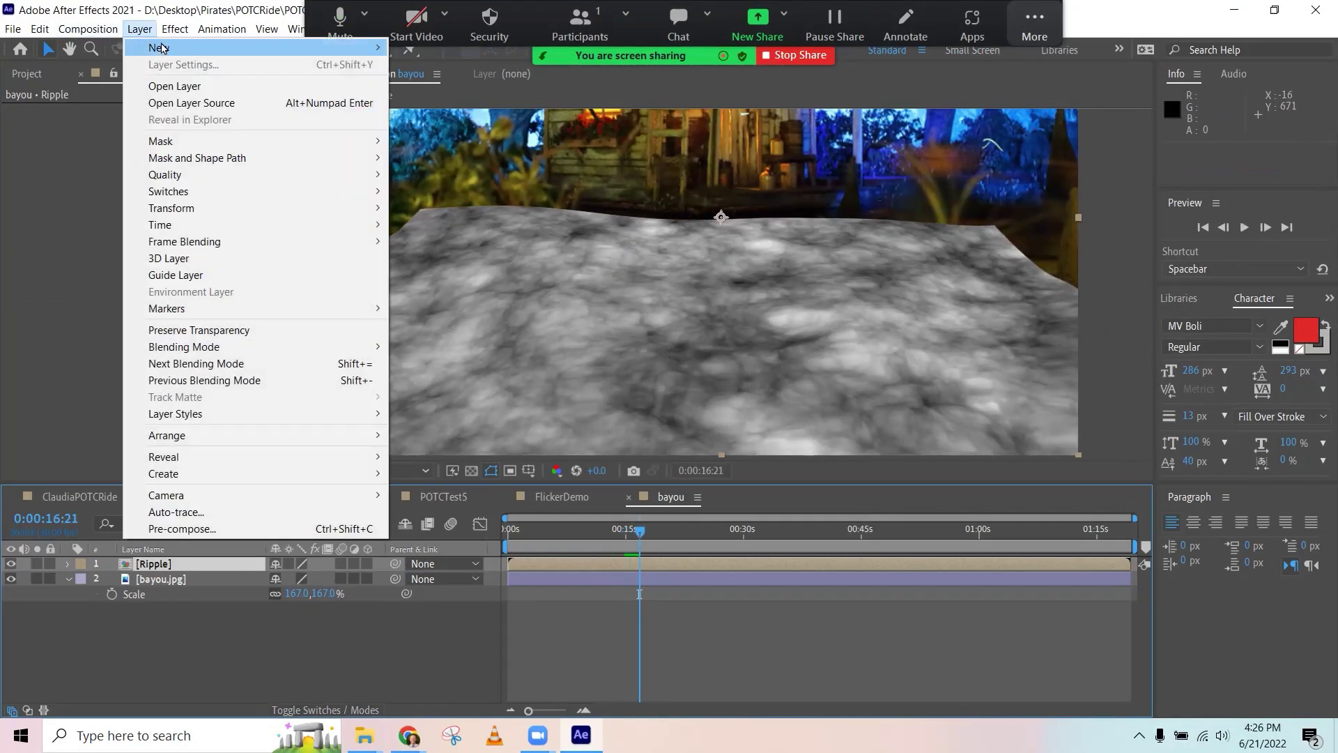
mouse_move(204, 55)
click(451, 148)
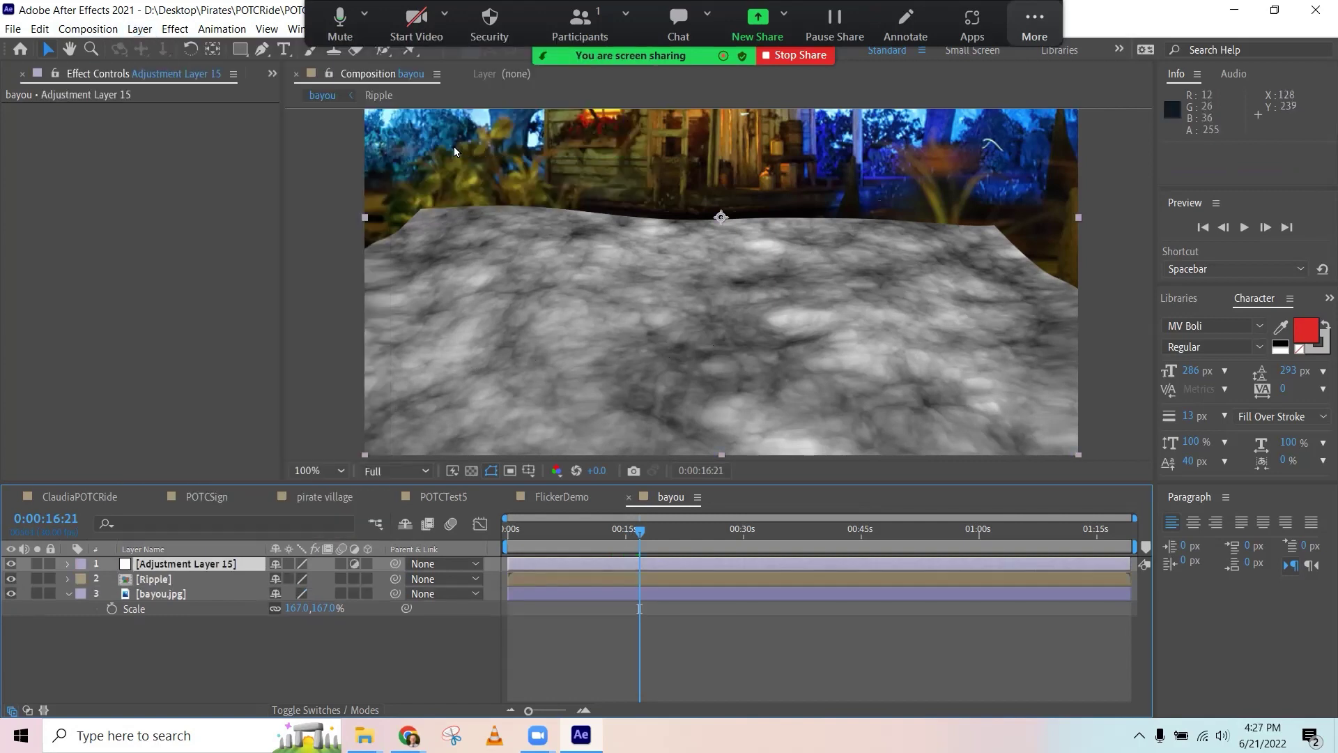
key(ctrl+space)
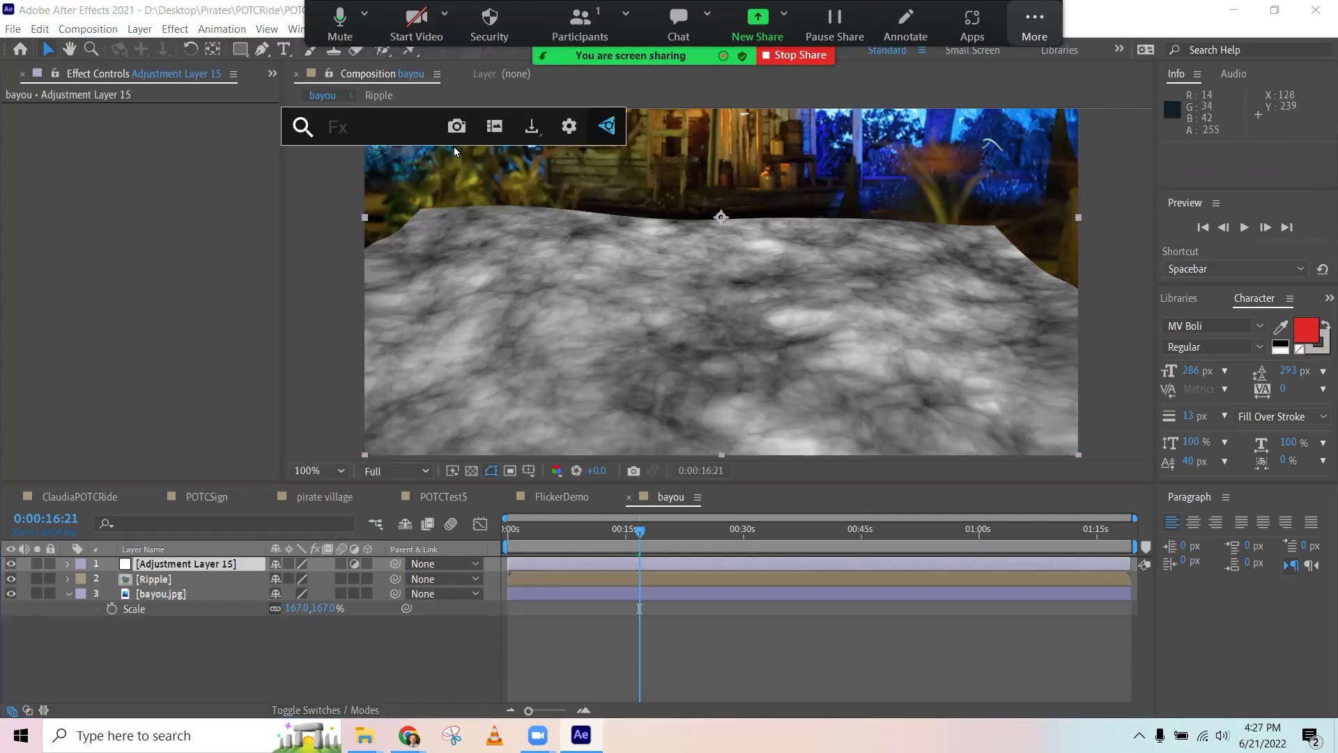
text(disp)
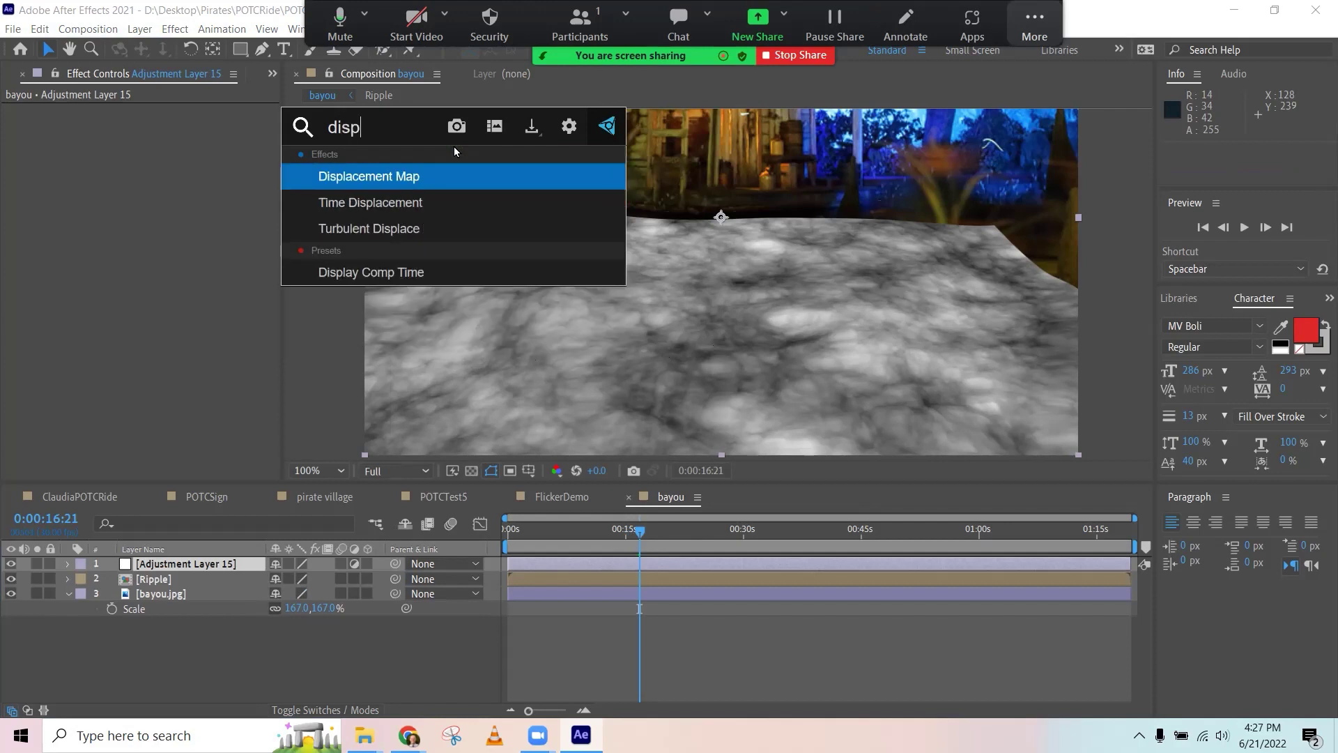
key(Return)
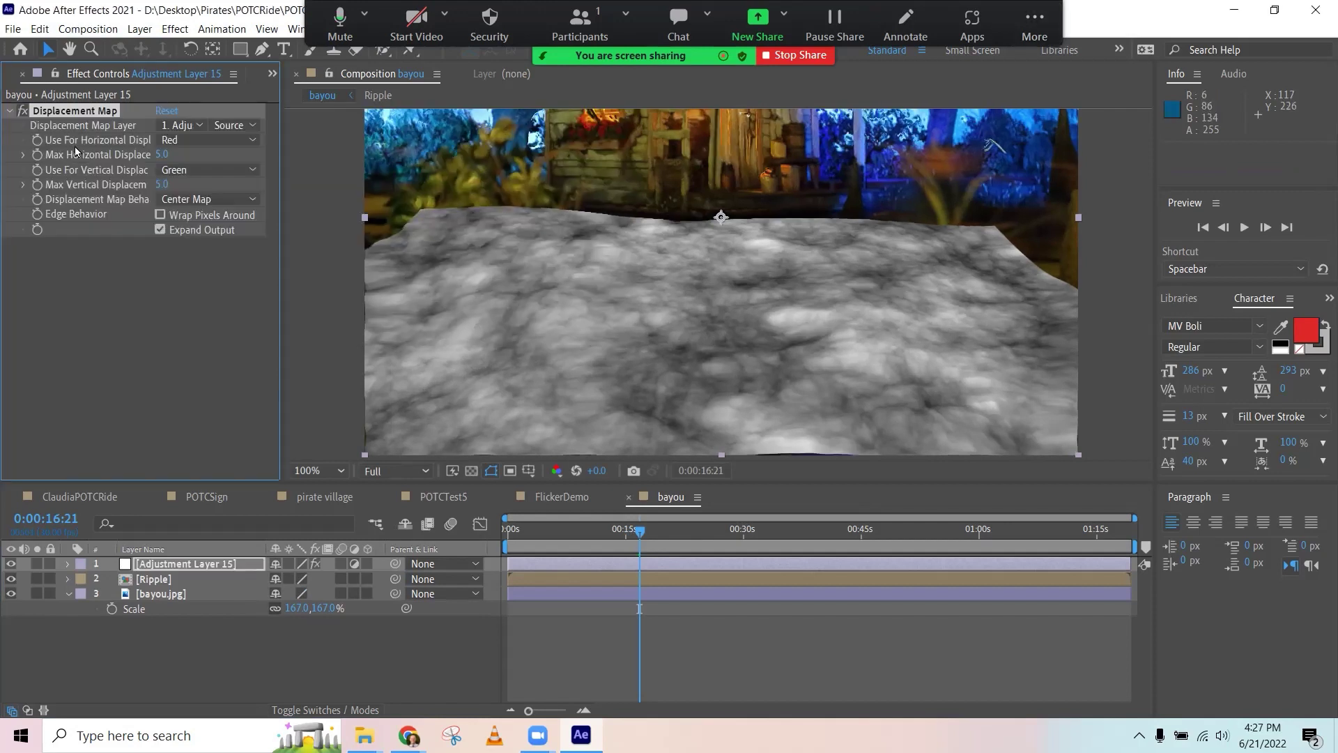
Set Displacement Map to use the Ripple layer, with Luminance for horizontal and vertical displacement.
click(180, 128)
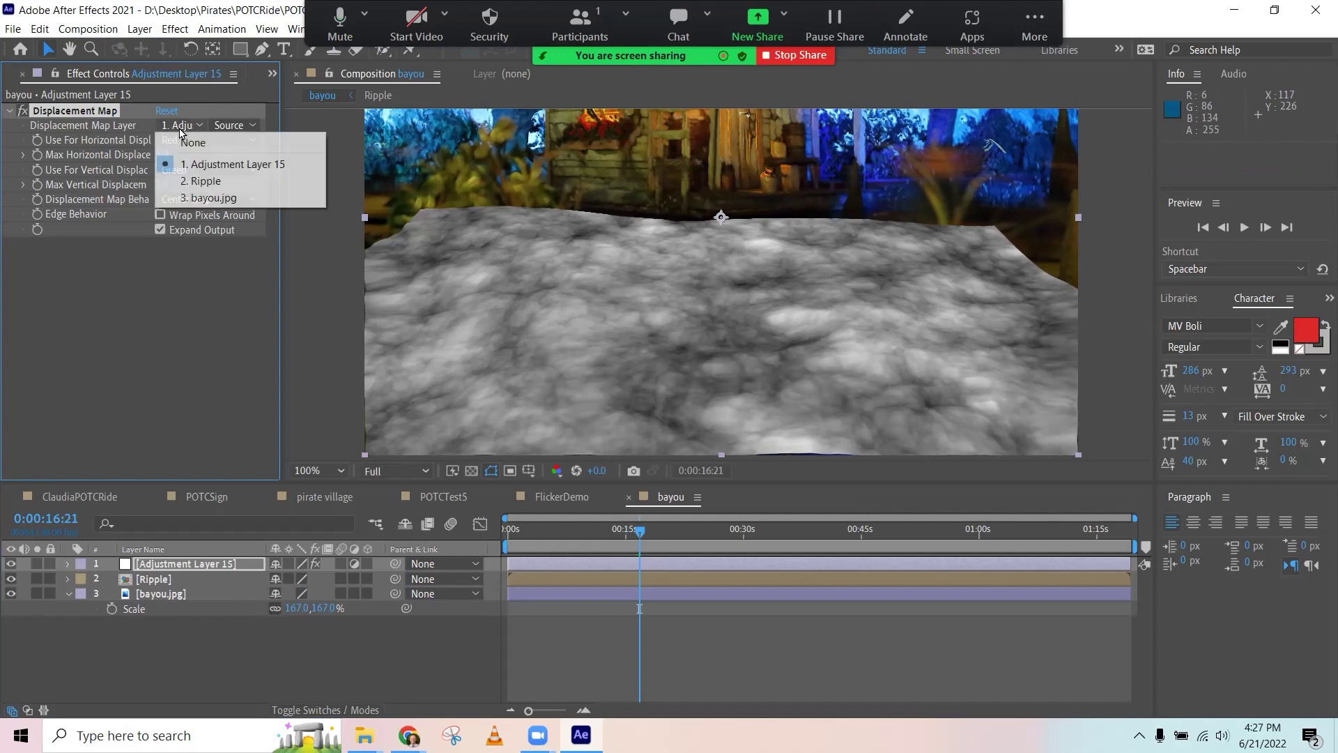
click(207, 182)
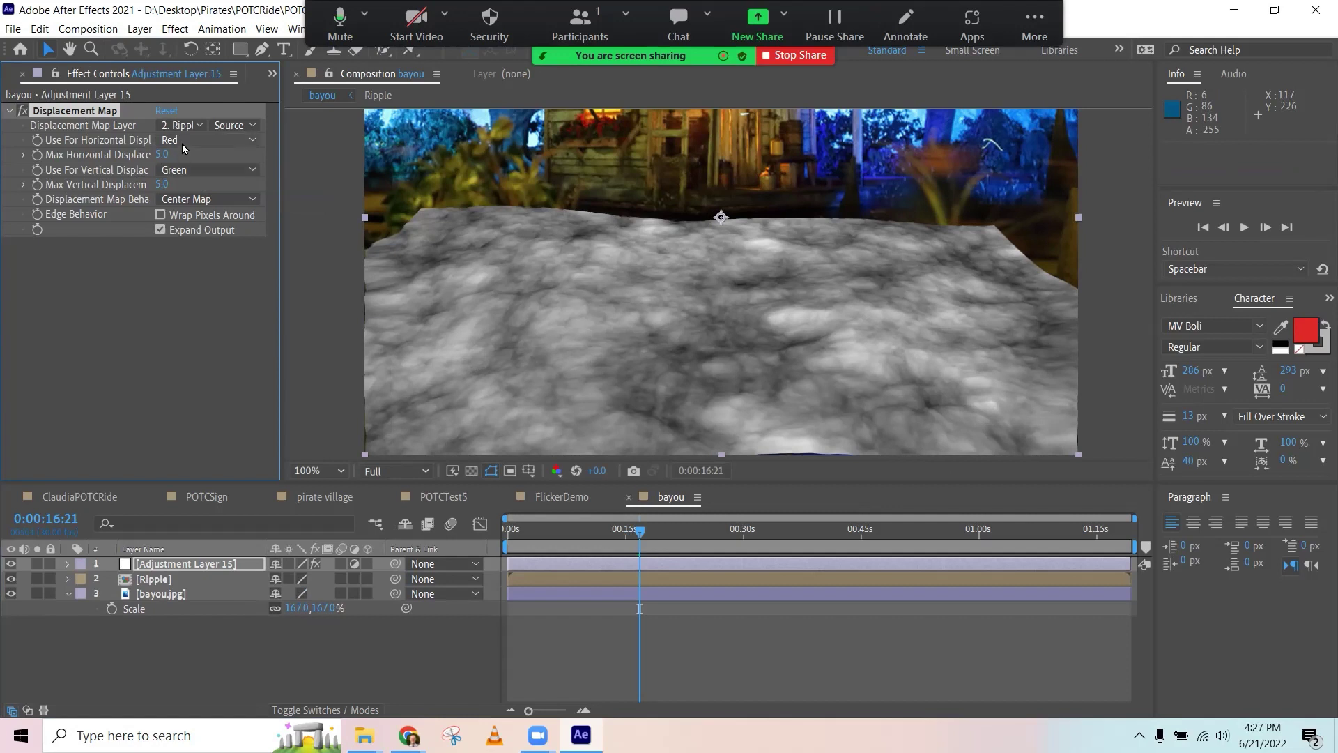
click(186, 141)
click(204, 223)
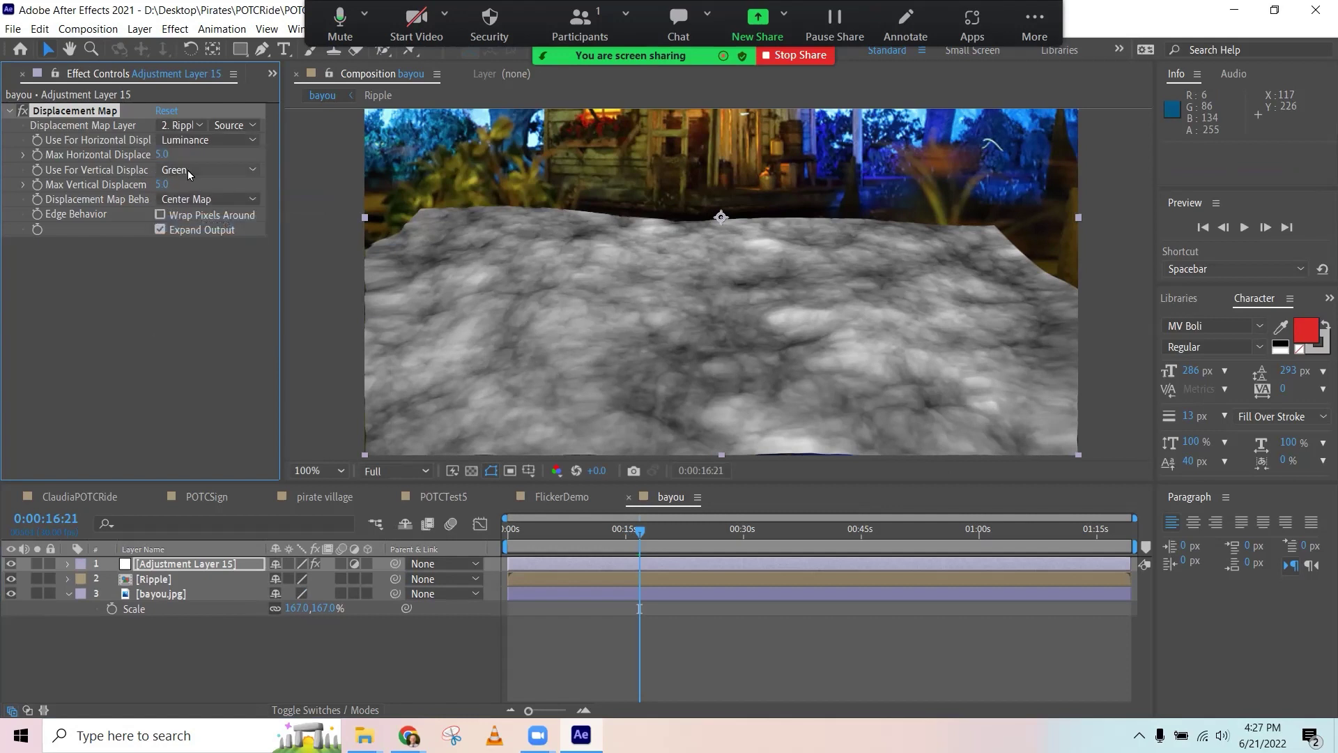
click(188, 175)
click(202, 253)
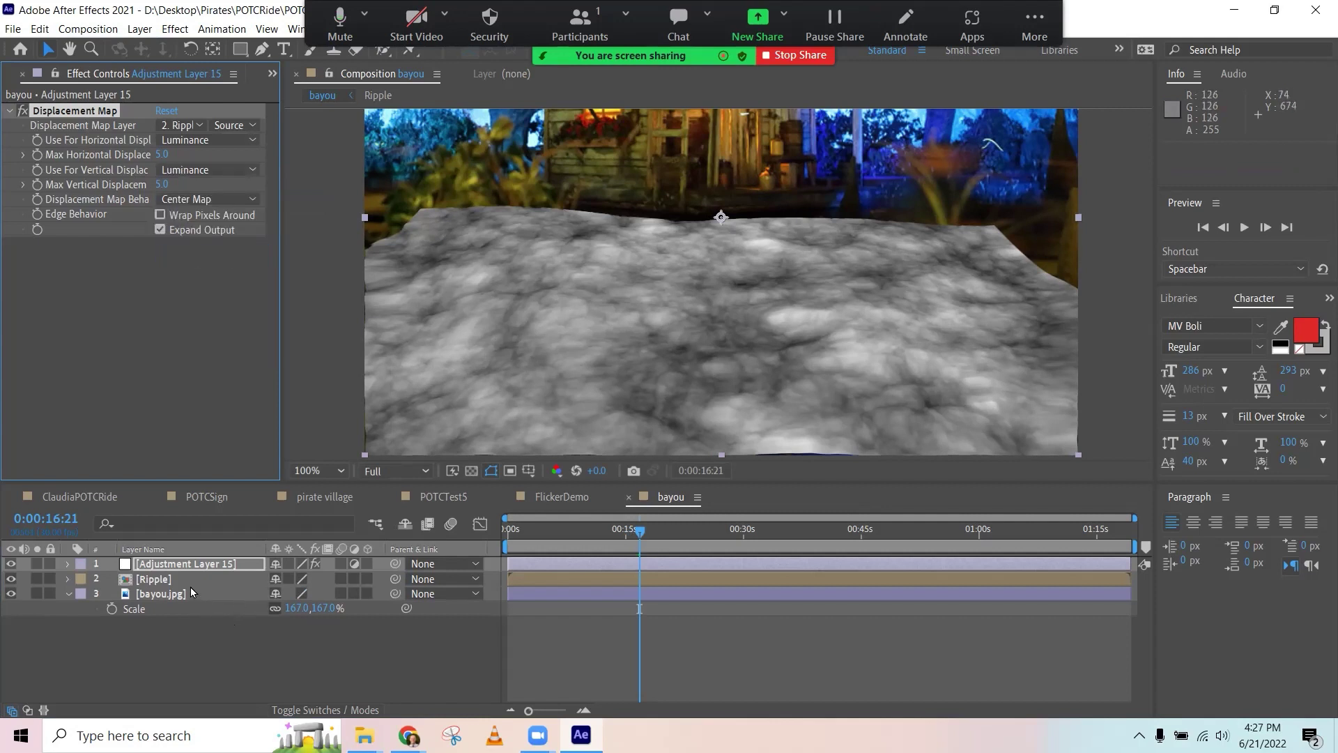
click(167, 580)
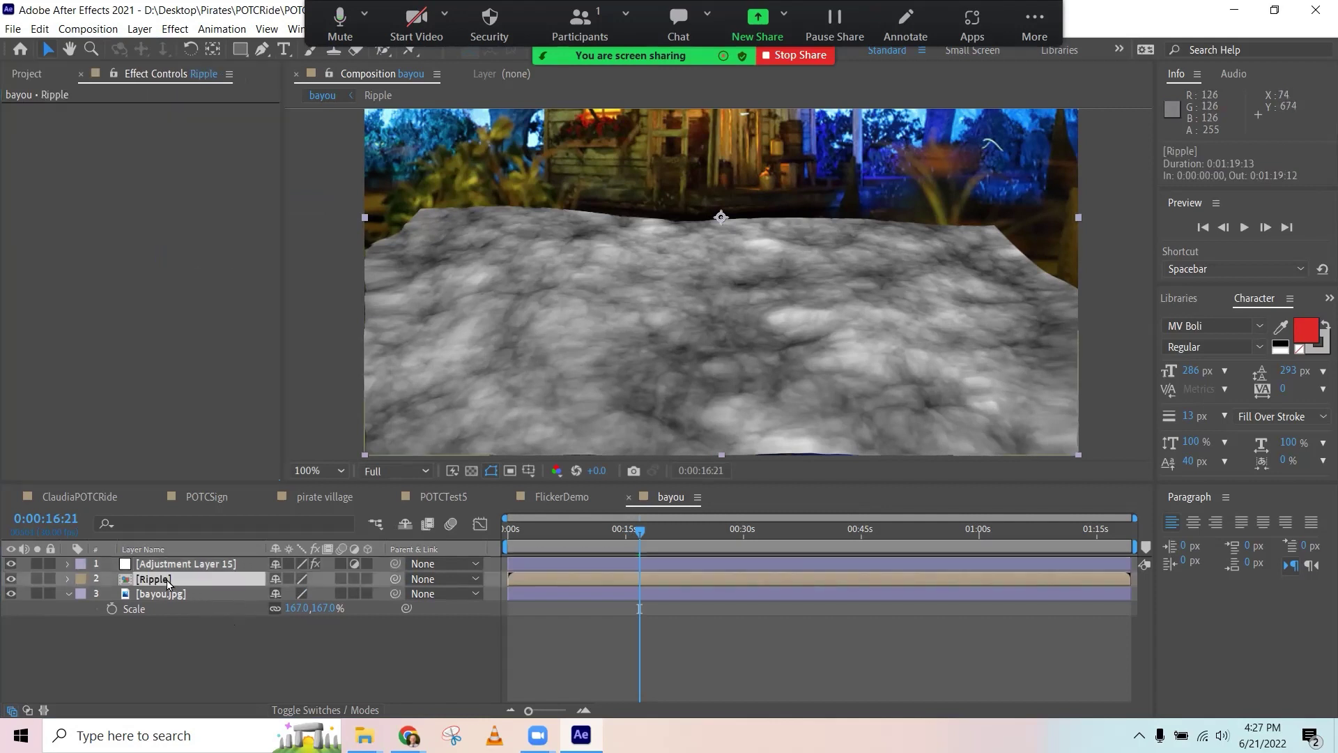
Hide the Ripple layer and preview the bayou photo distorted by the displacement.
click(10, 581)
key(space)
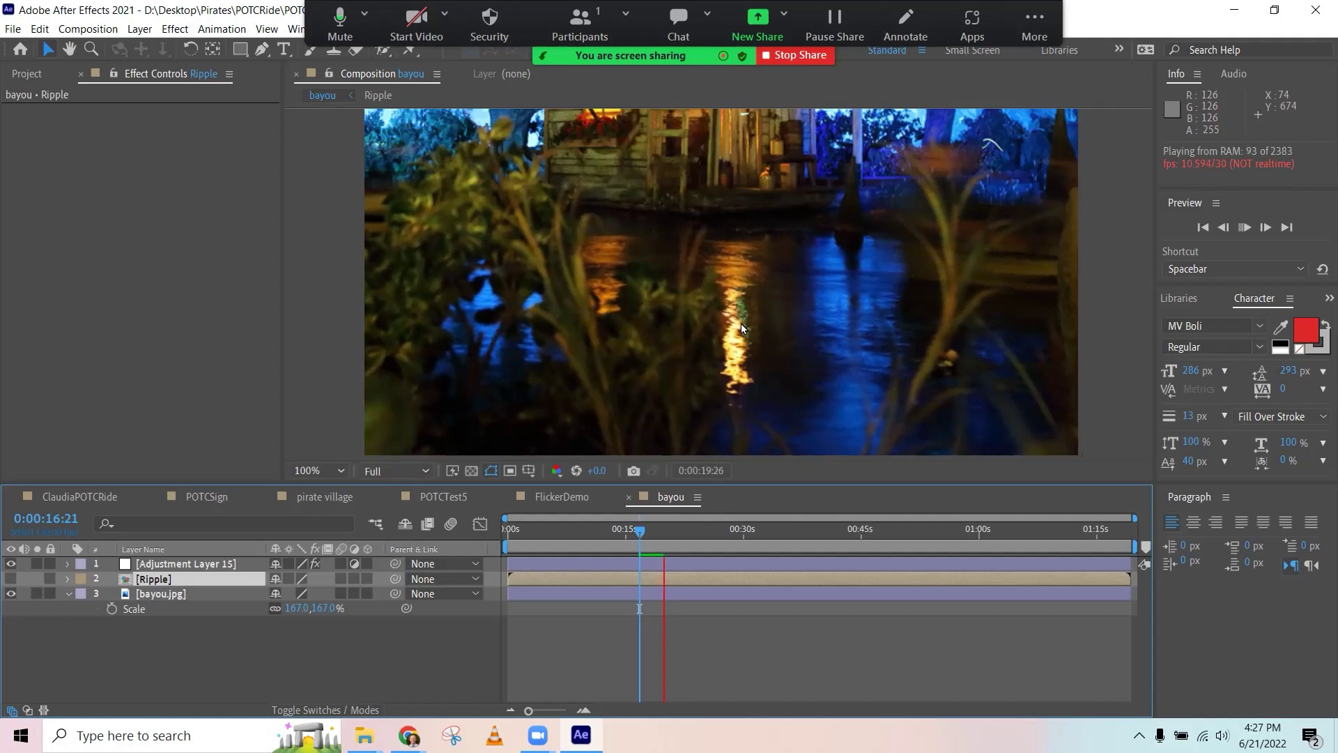
scroll(741, 325, up, 1)
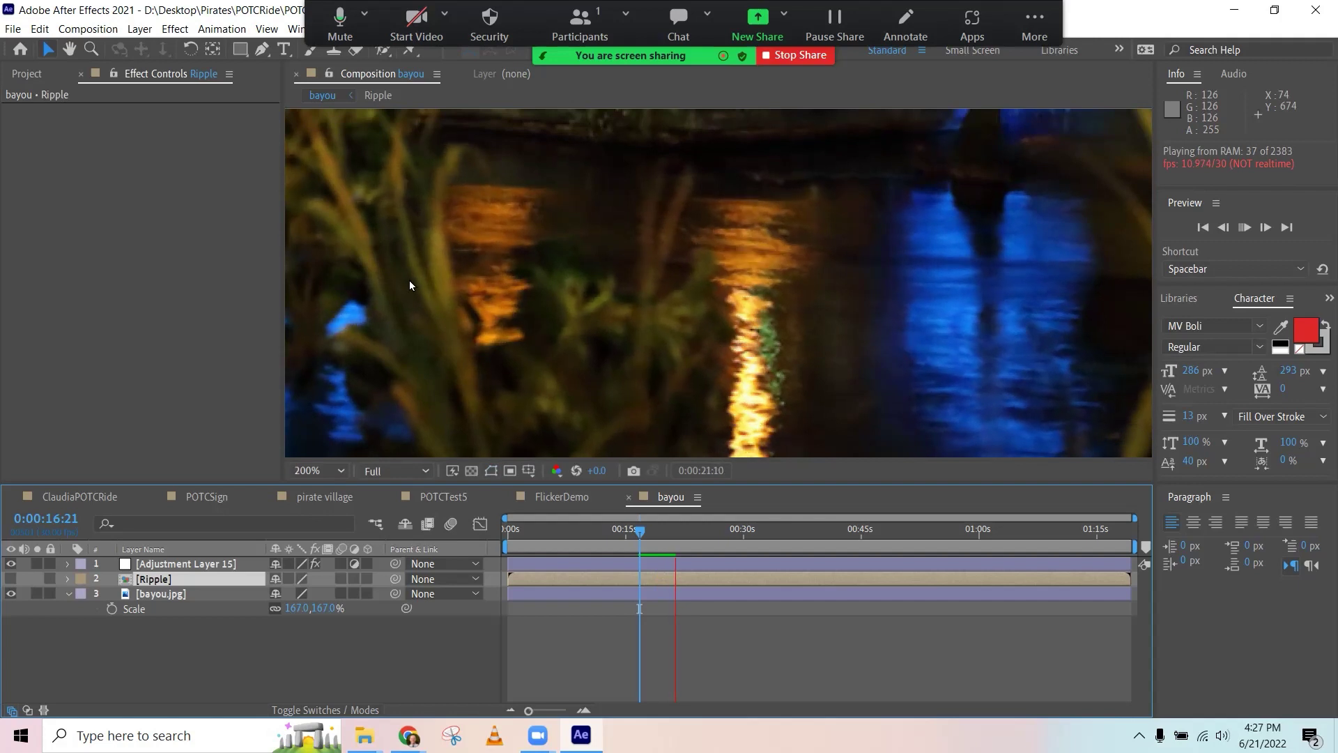
scroll(831, 329, down, 1)
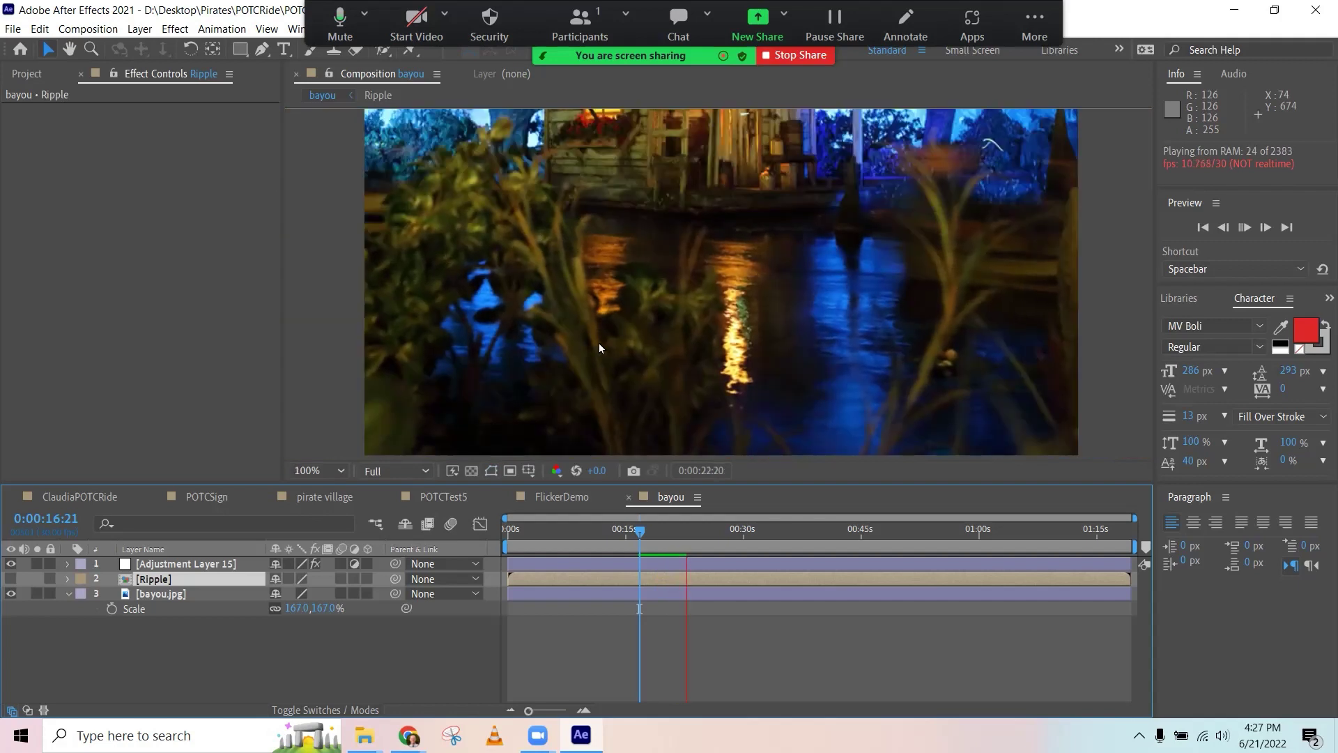
click(153, 580)
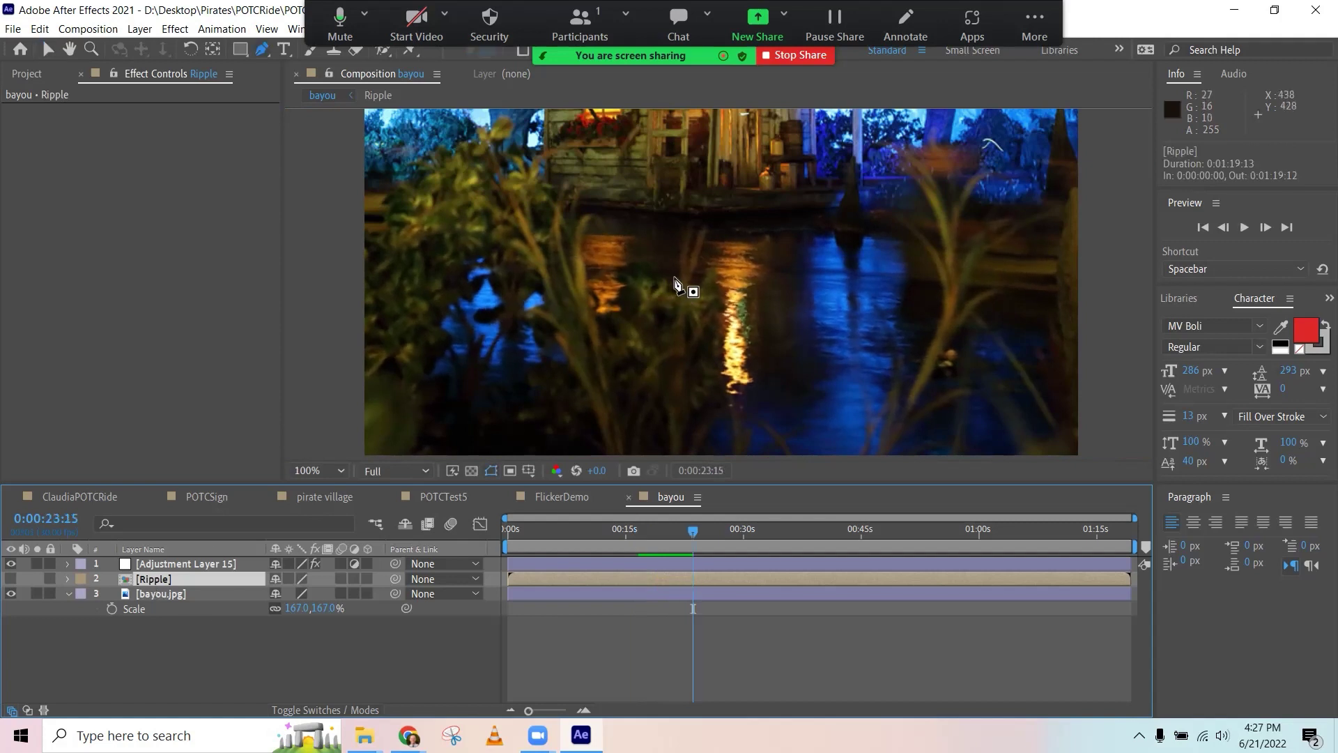
Draw a closed six-point Pen mask around the water on the Ripple layer.
key(g)
click(708, 248)
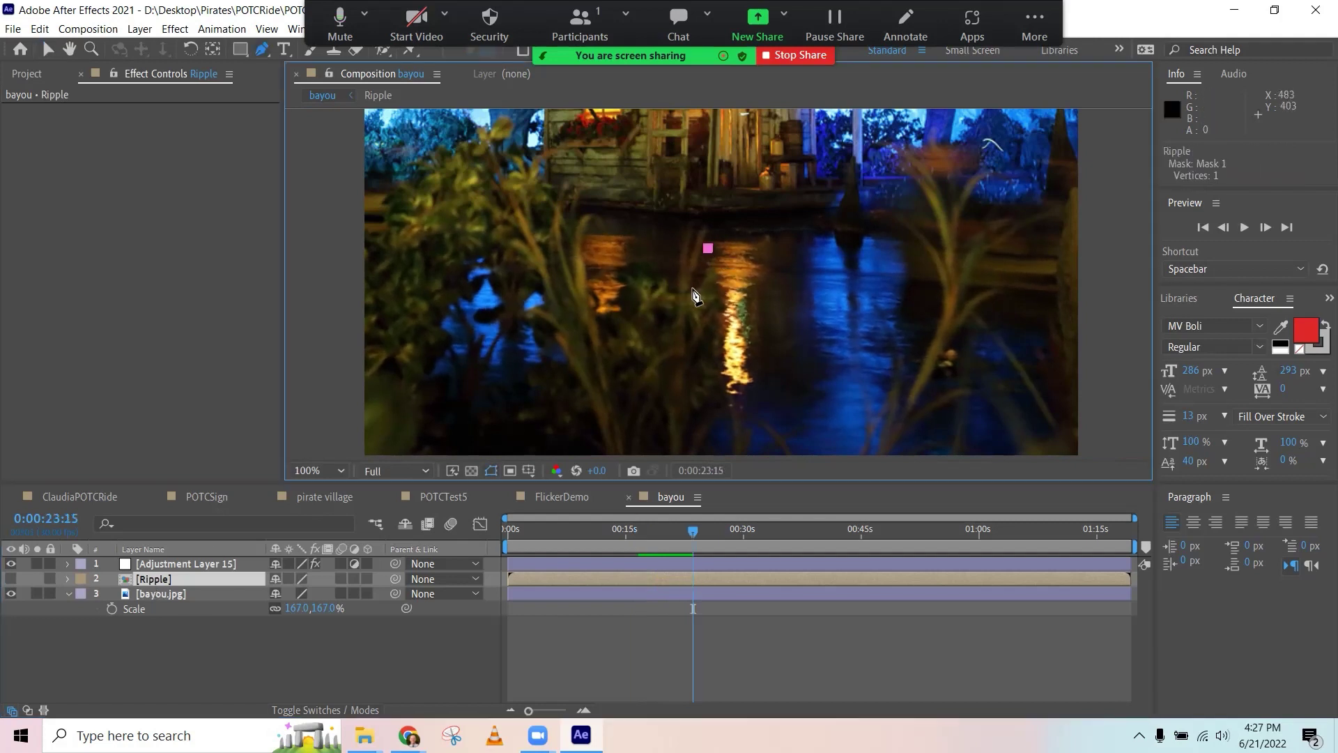
click(687, 439)
click(886, 446)
click(943, 298)
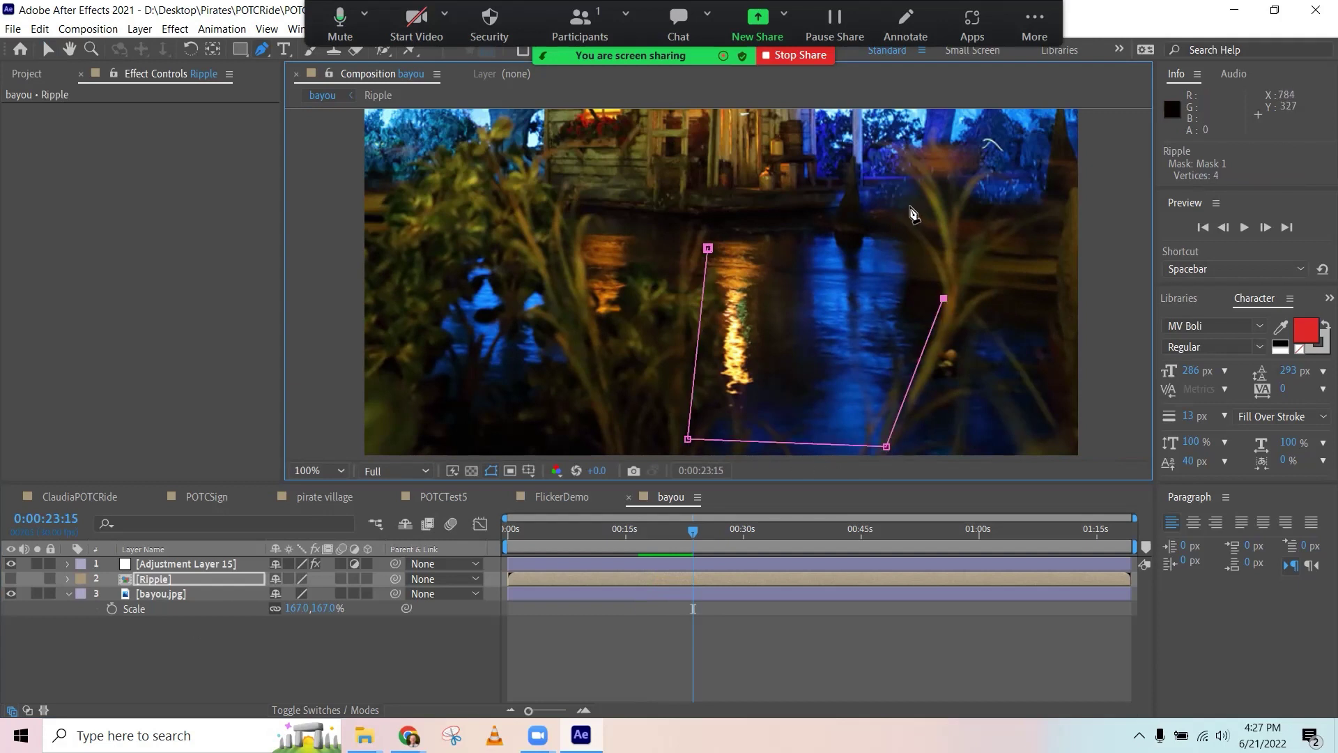
click(911, 207)
click(708, 221)
click(708, 249)
Preview the masked displacement, then select Adjustment Layer 15.
key(space)
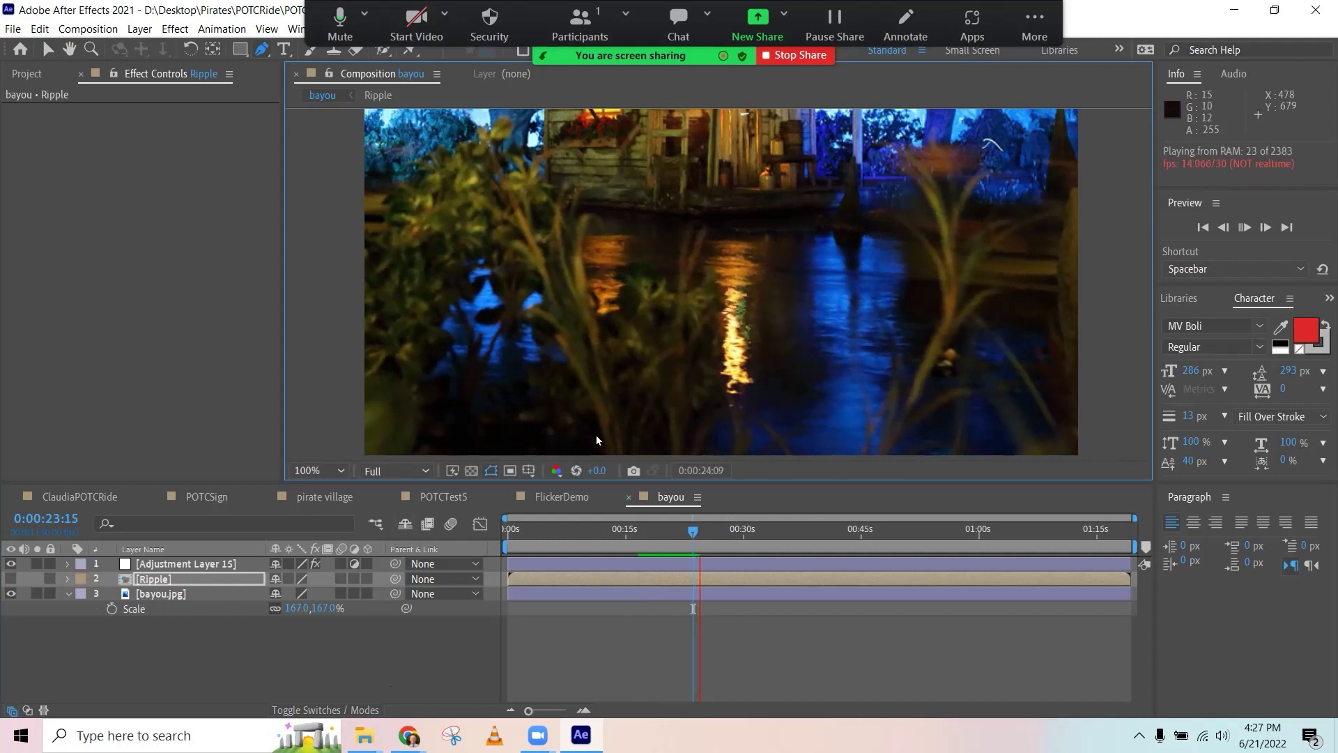
click(159, 583)
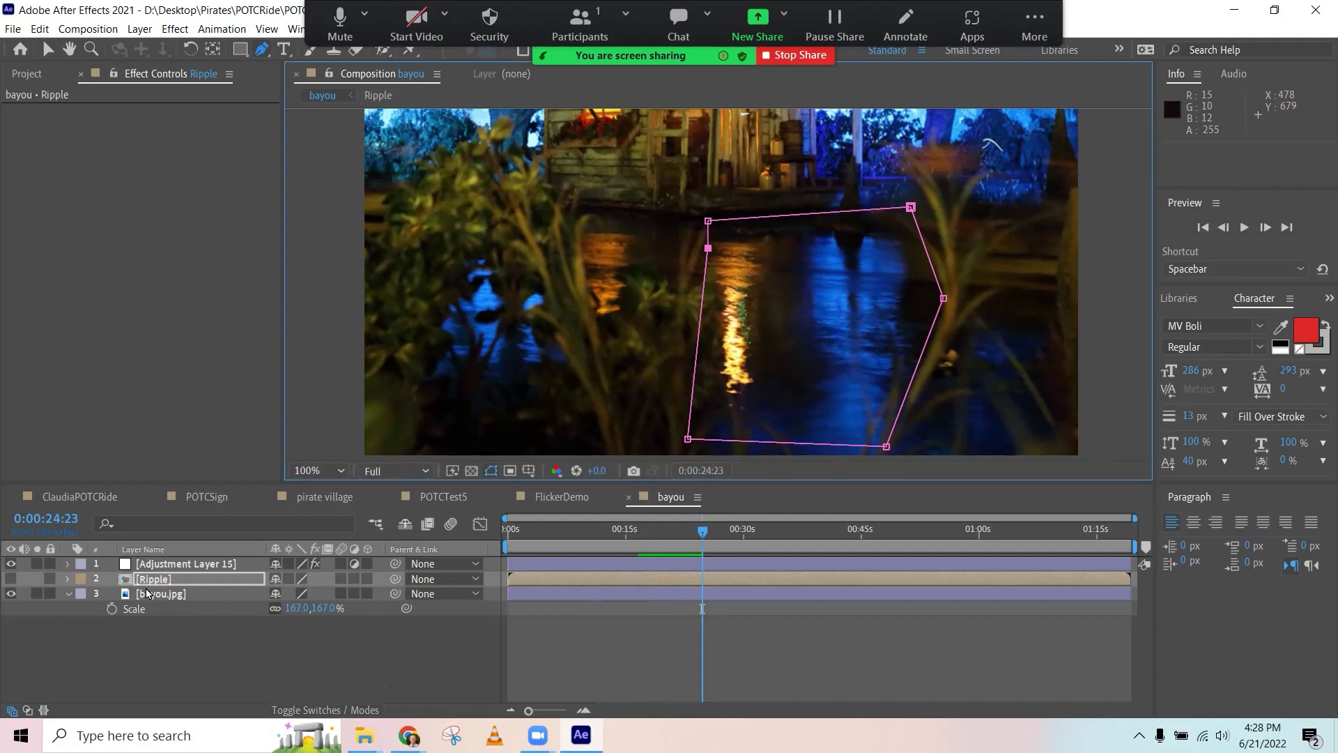
click(149, 594)
click(159, 583)
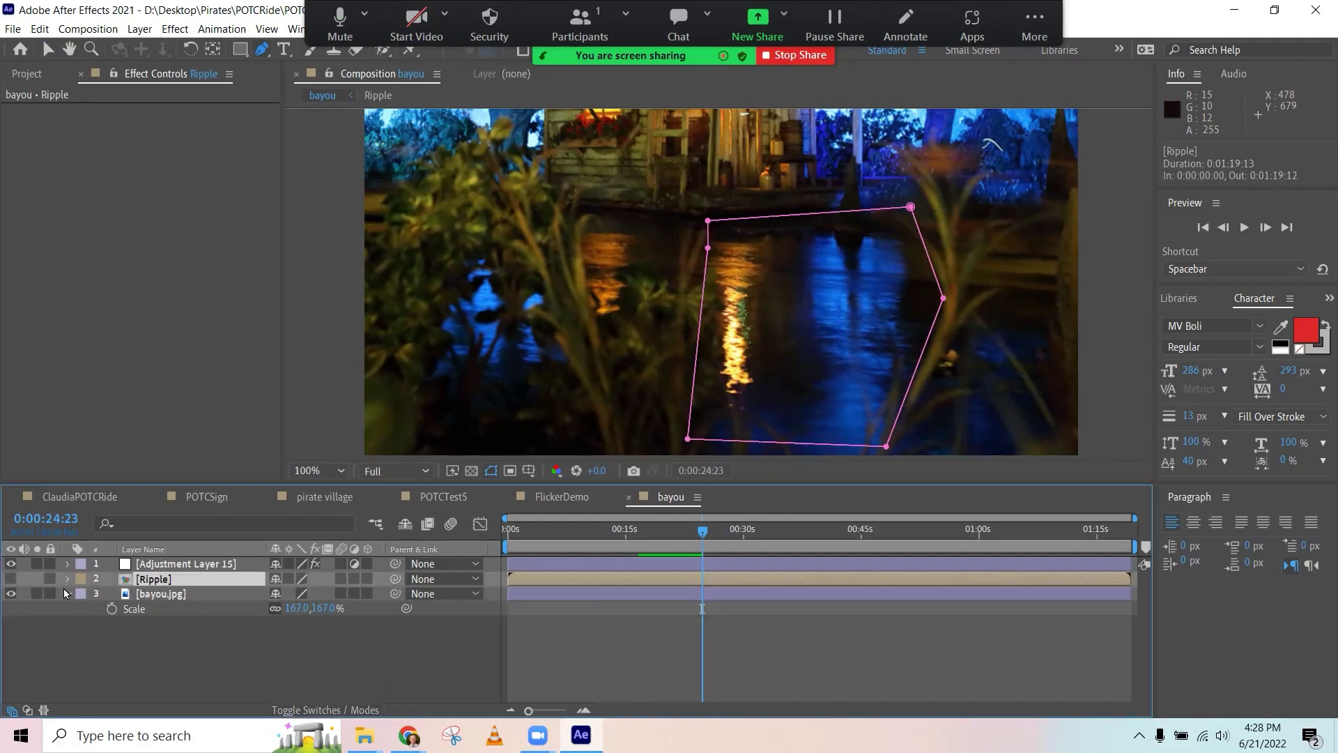
click(157, 566)
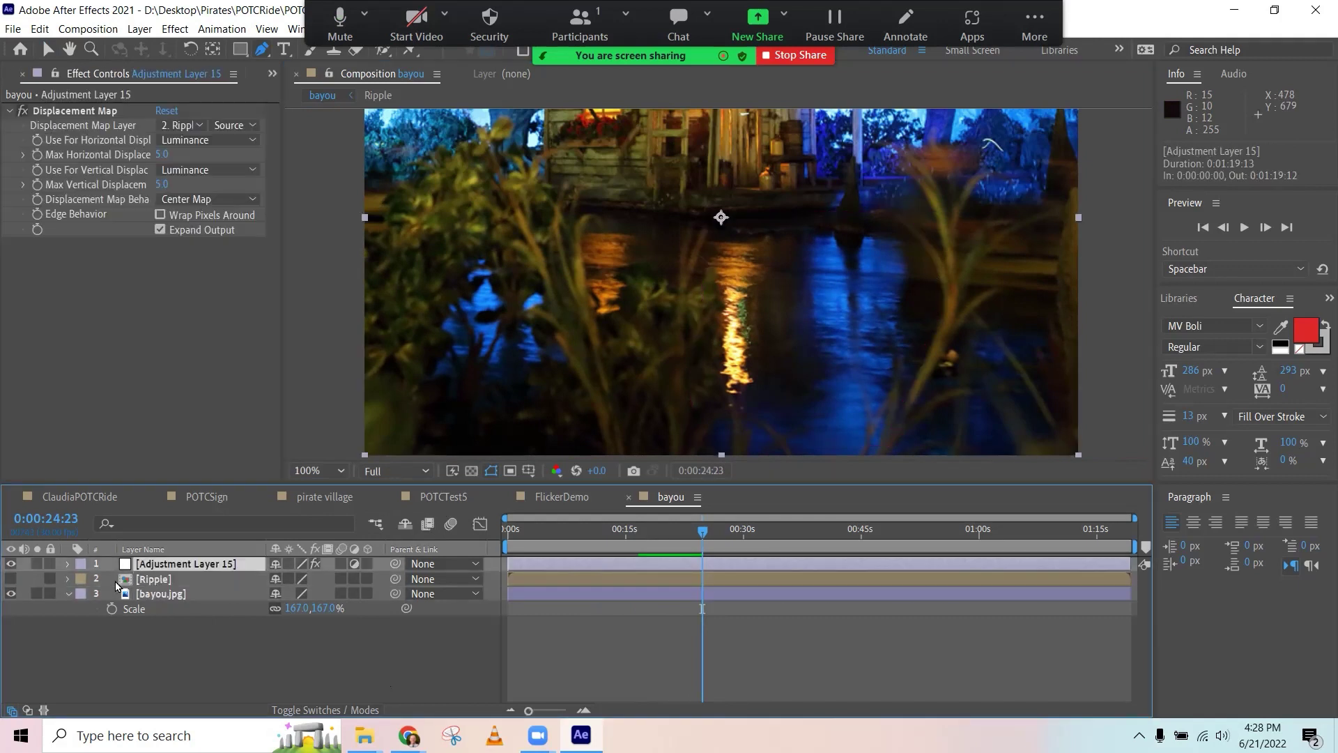
Draw a closed six-point mask around the water on Adjustment Layer 15 and preview it.
click(718, 234)
click(696, 305)
click(696, 438)
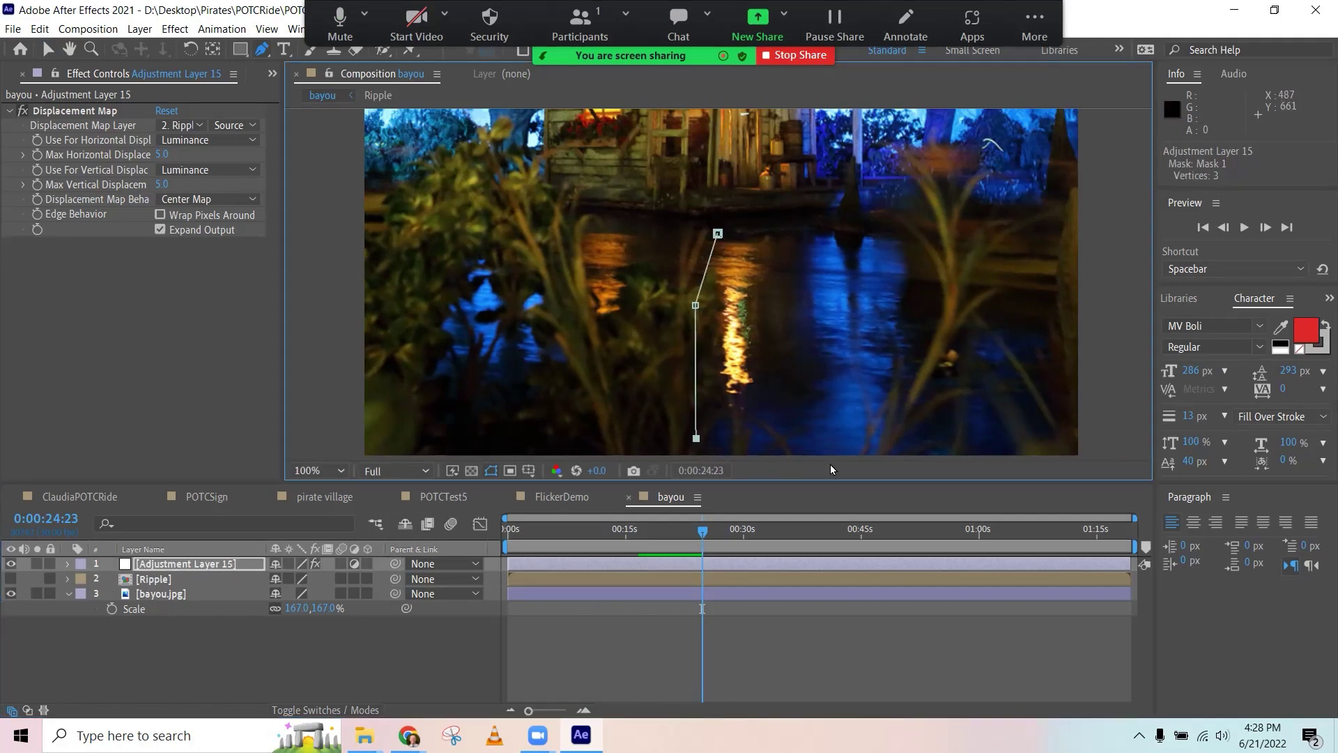
click(873, 454)
click(940, 314)
click(897, 230)
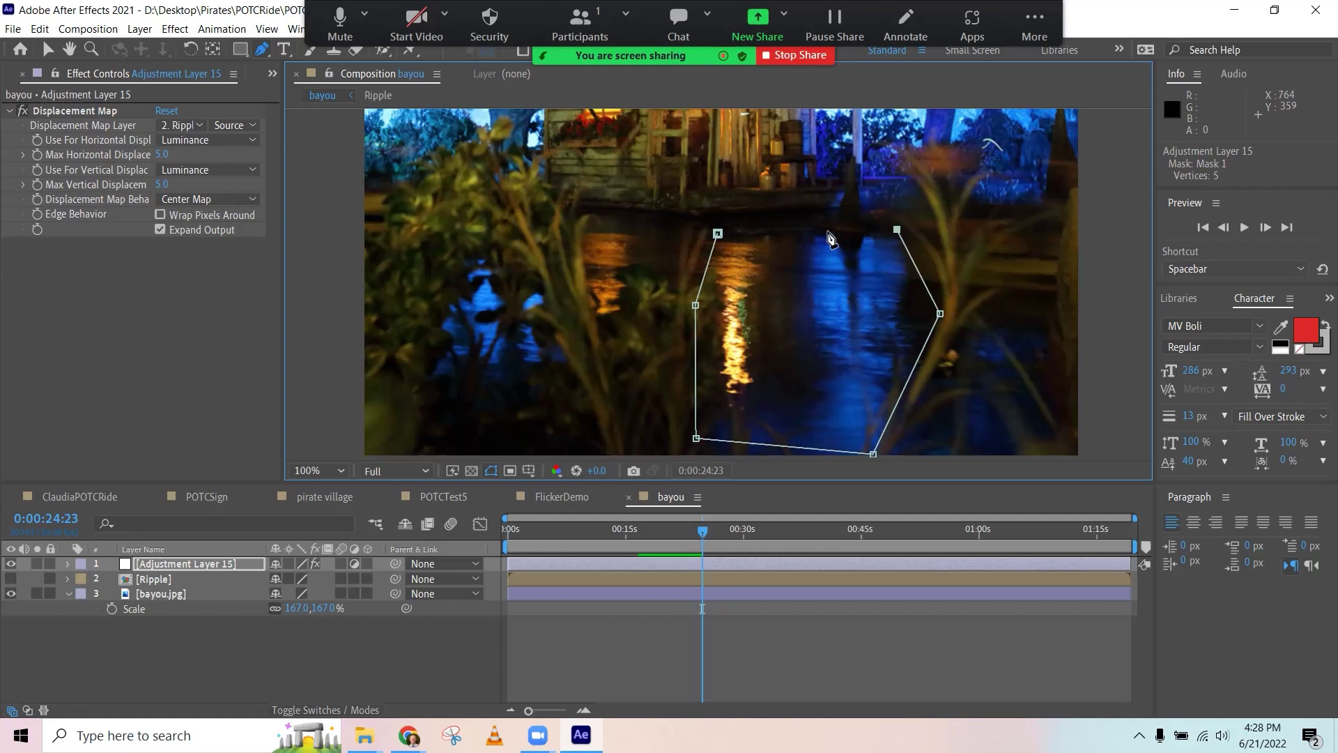
click(718, 233)
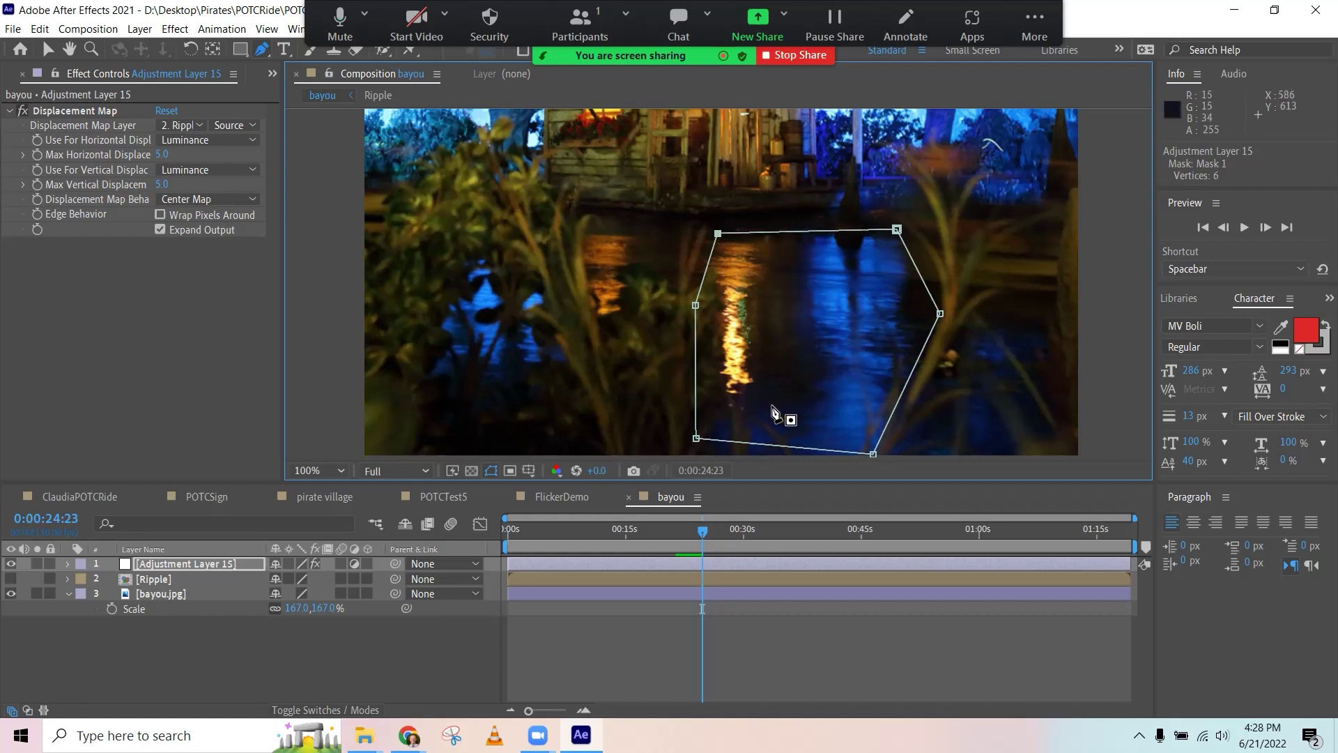
key(space)
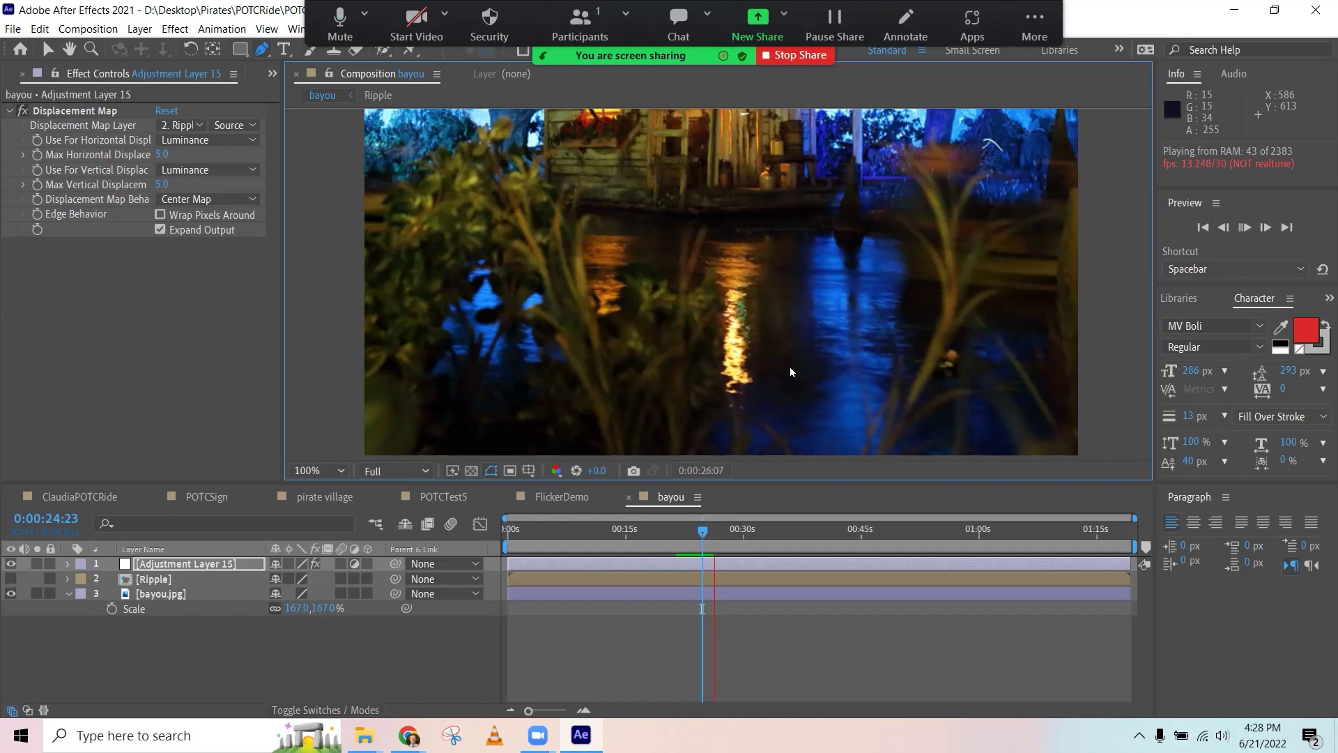
Delete Mask 1 from the Ripple layer.
click(68, 578)
click(84, 594)
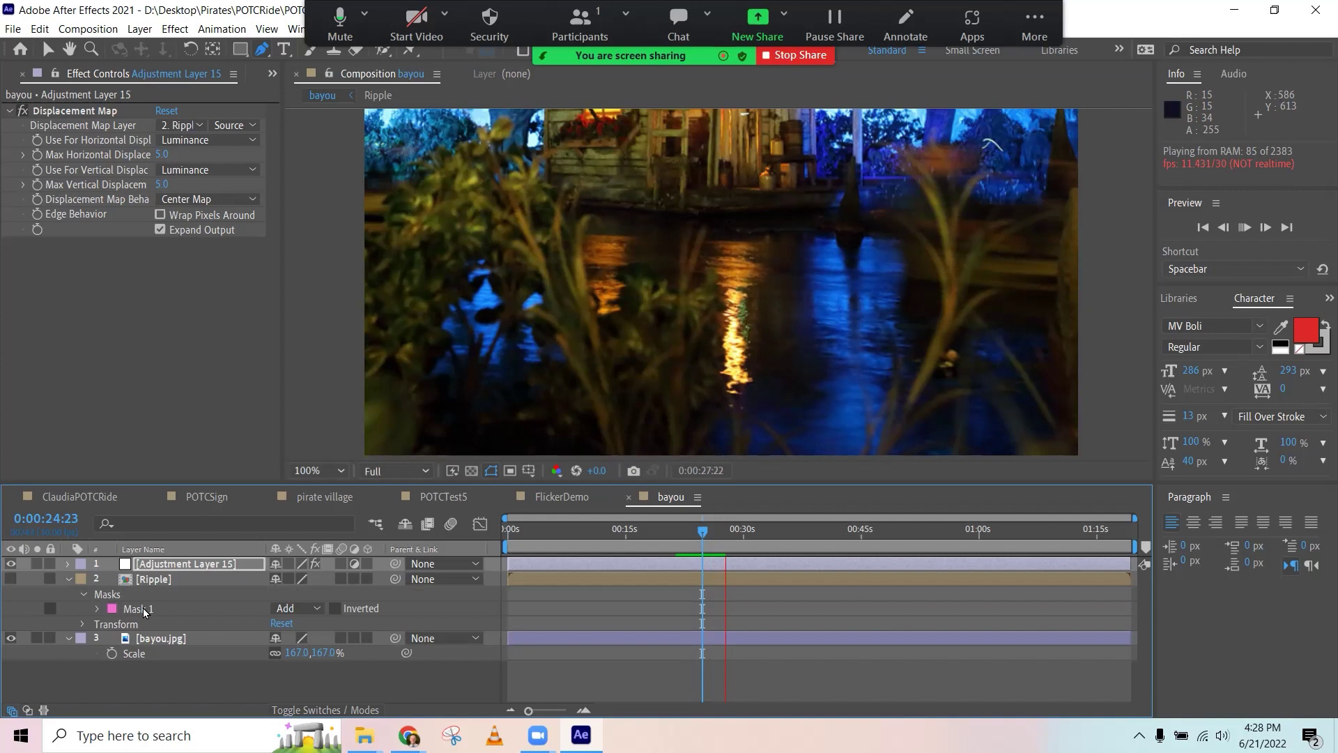
click(142, 610)
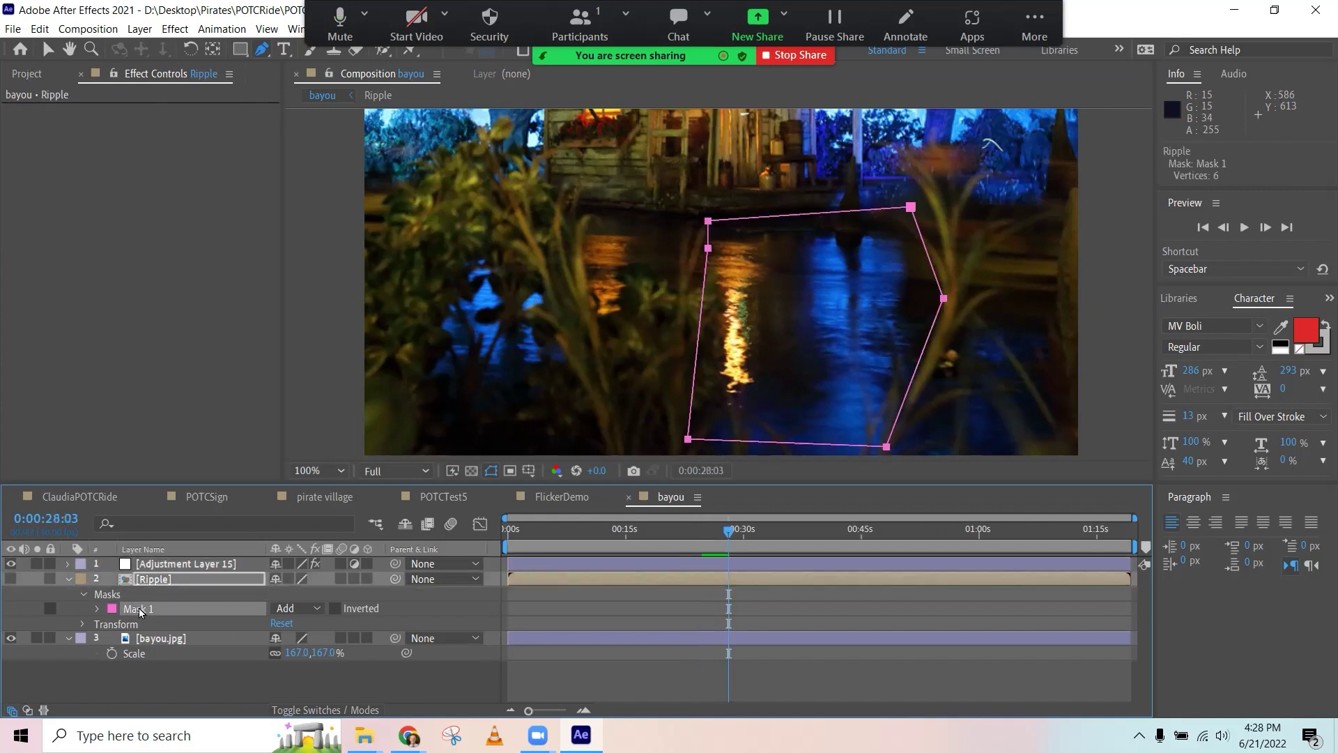
key(Delete)
Preview the ripple confined by the adjustment layer's mask, then switch to the browser.
key(space)
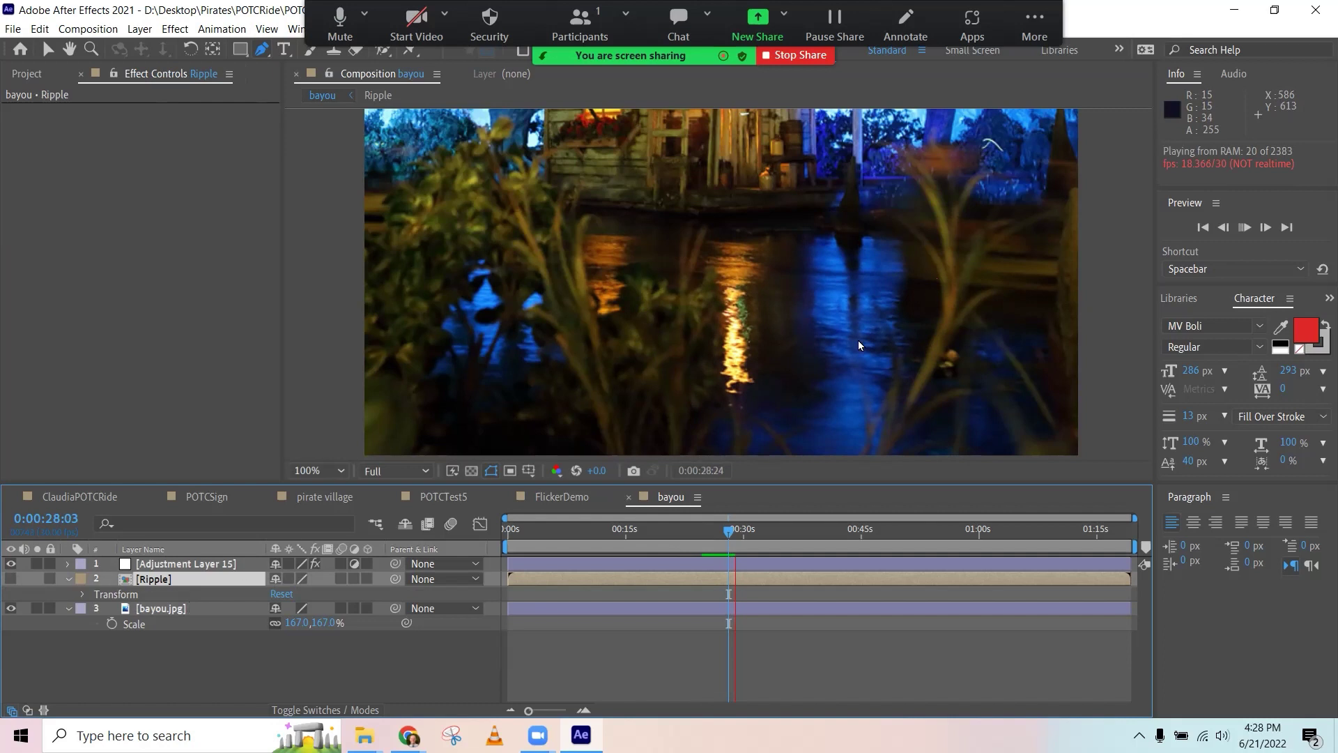
scroll(743, 338, up, 2)
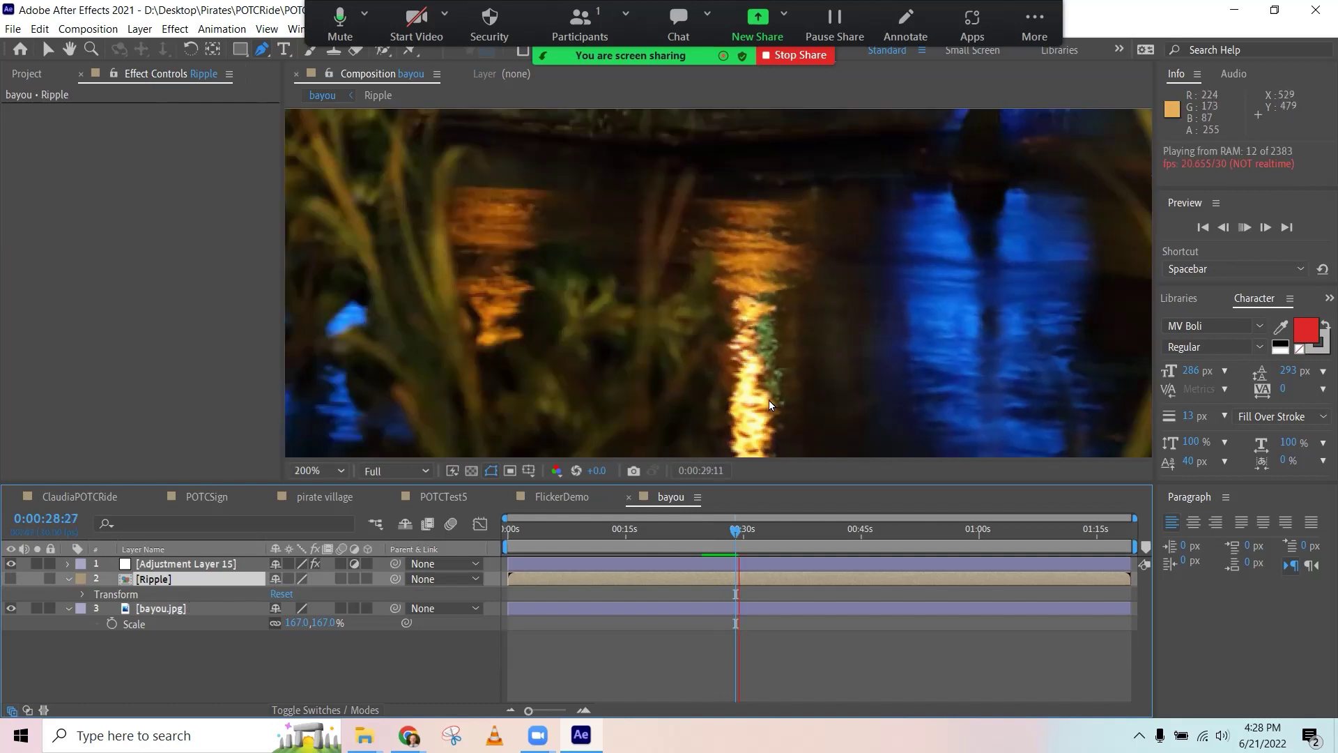
click(187, 564)
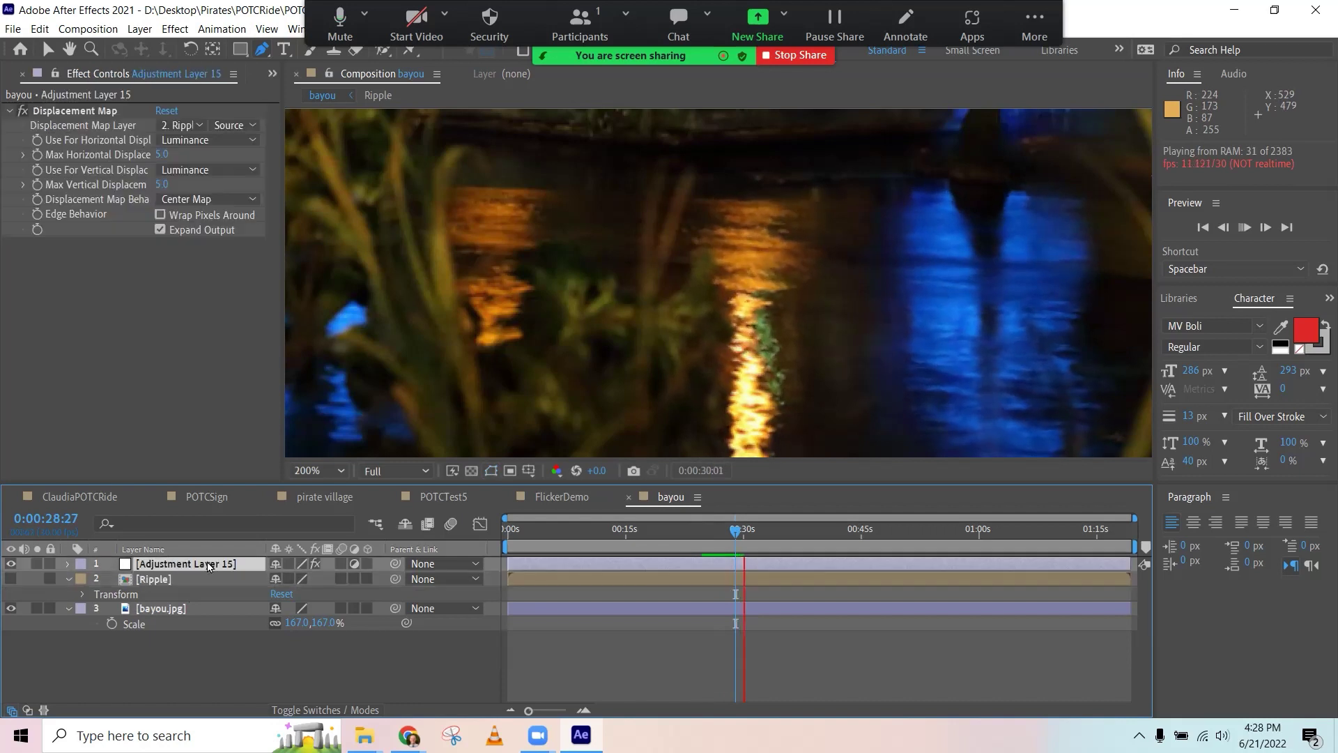
click(69, 580)
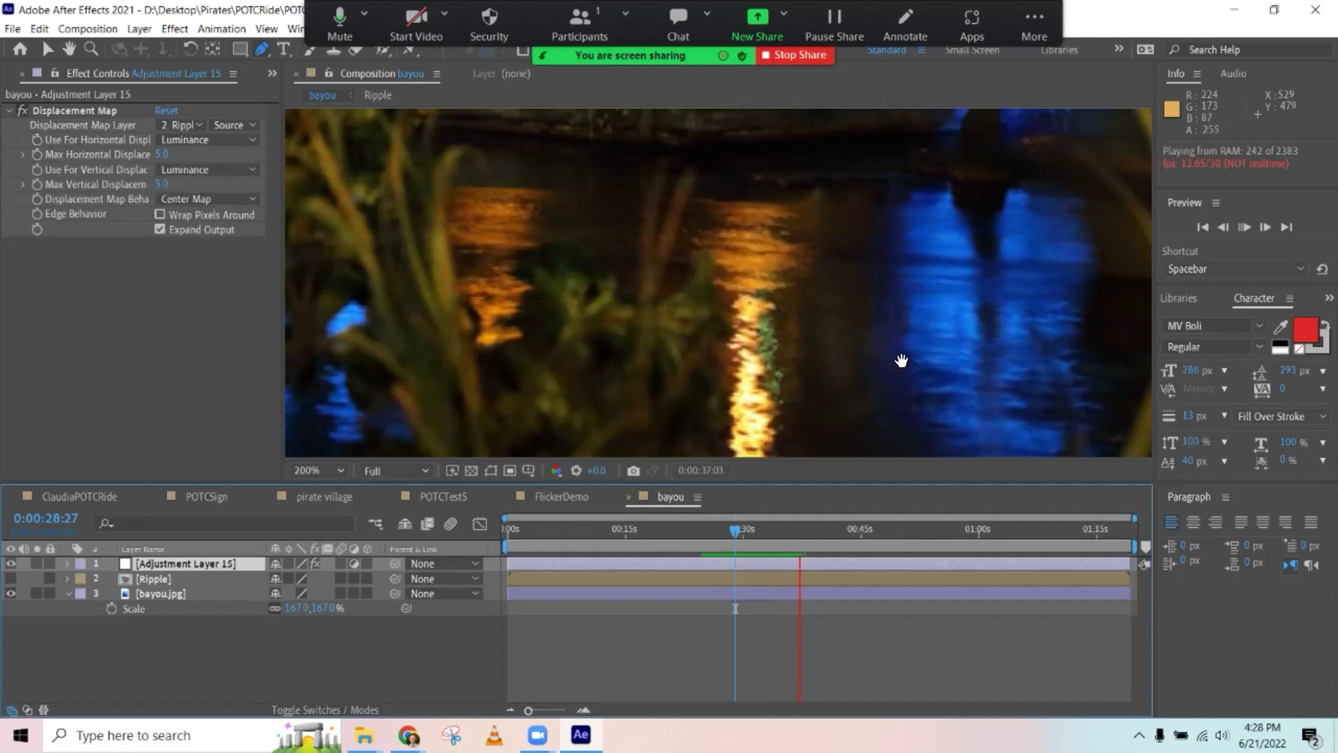
key(space)
key(alt+Tab)
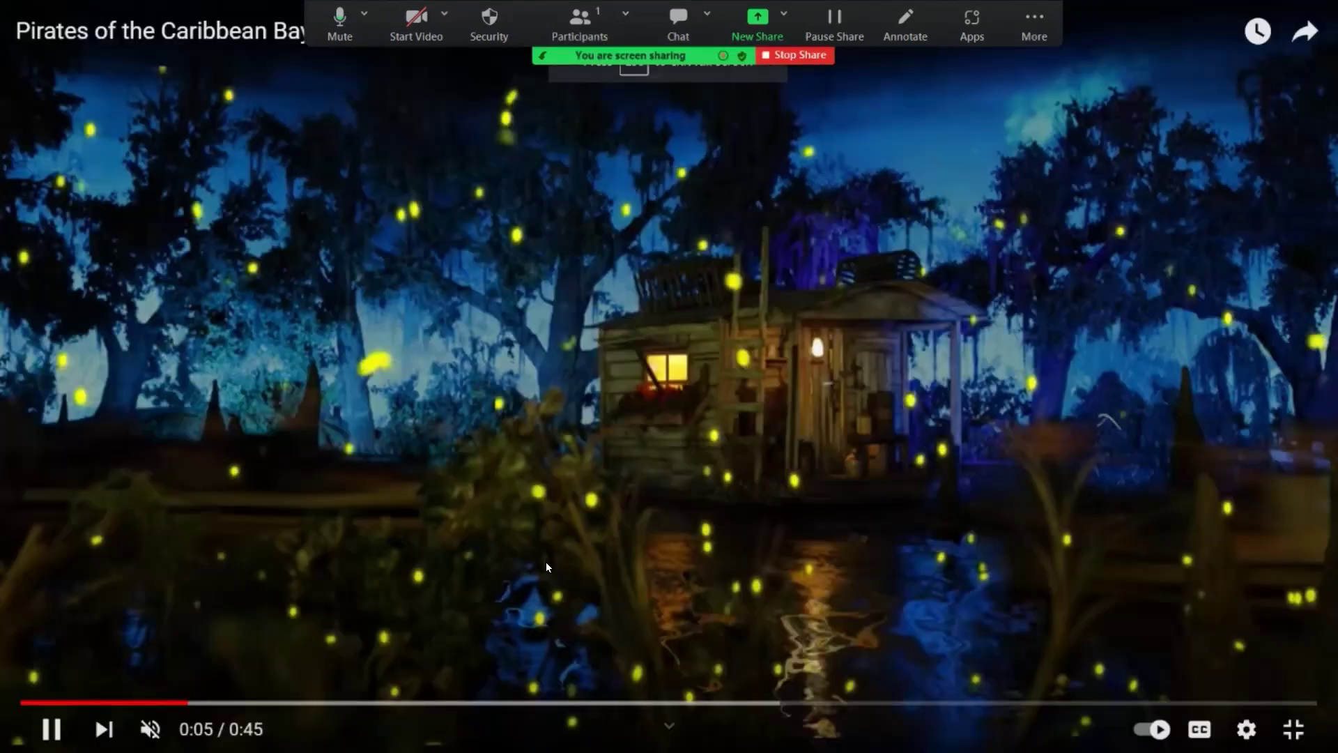
Skip the bayou video ahead to 0:11 and exit fullscreen.
click(343, 703)
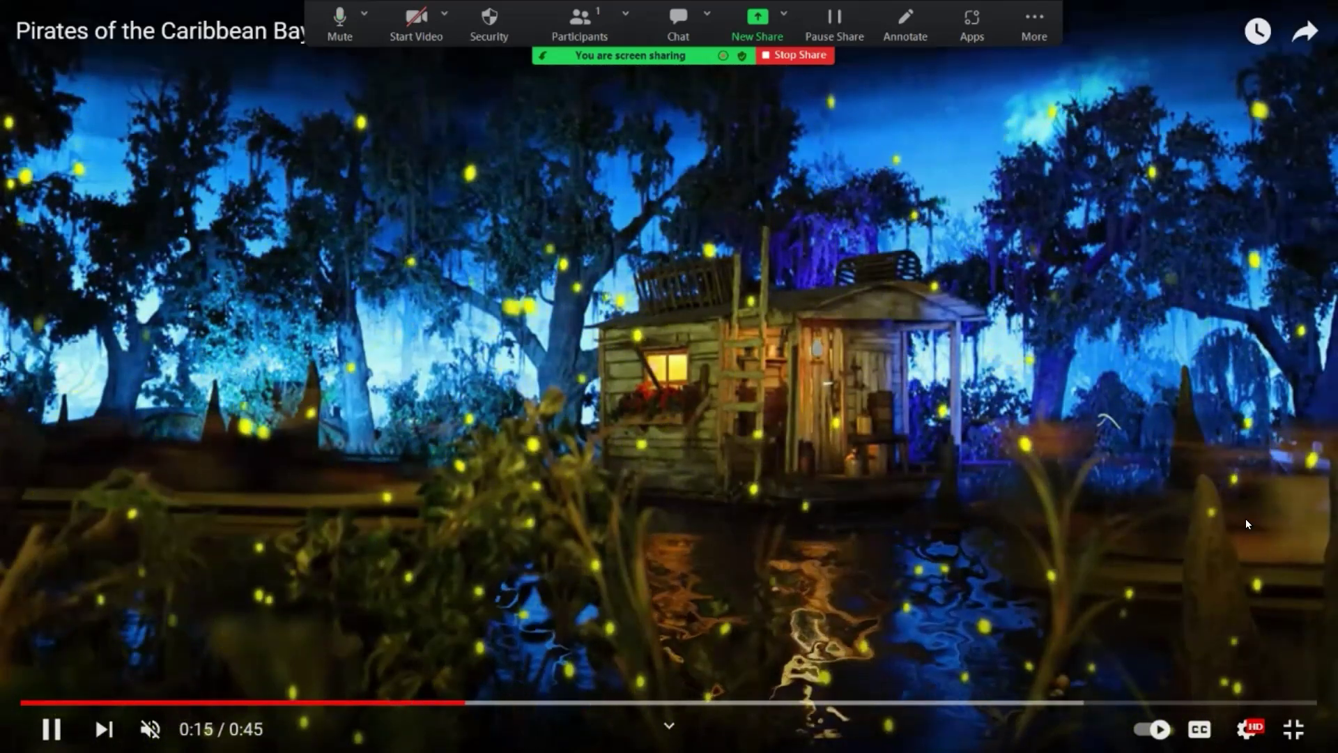
key(Escape)
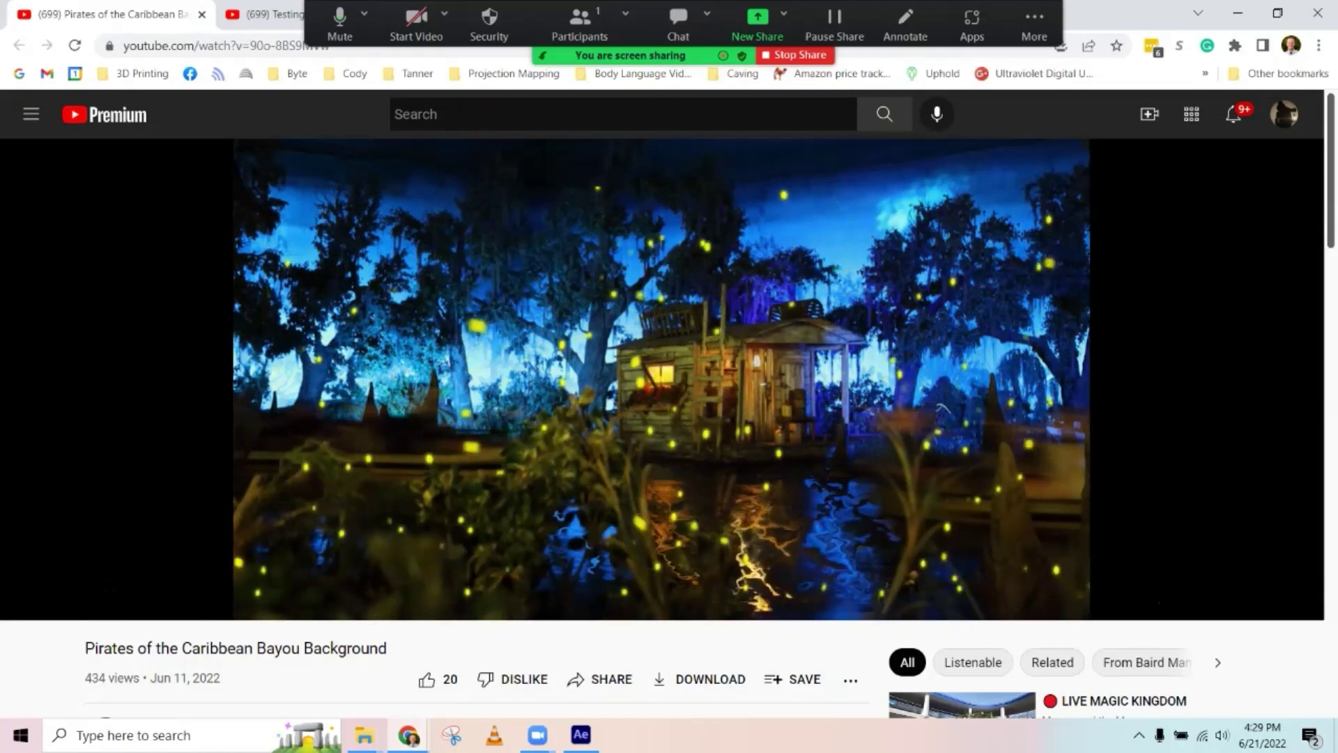
Pause the Bayou Background video at 0:30.
click(910, 470)
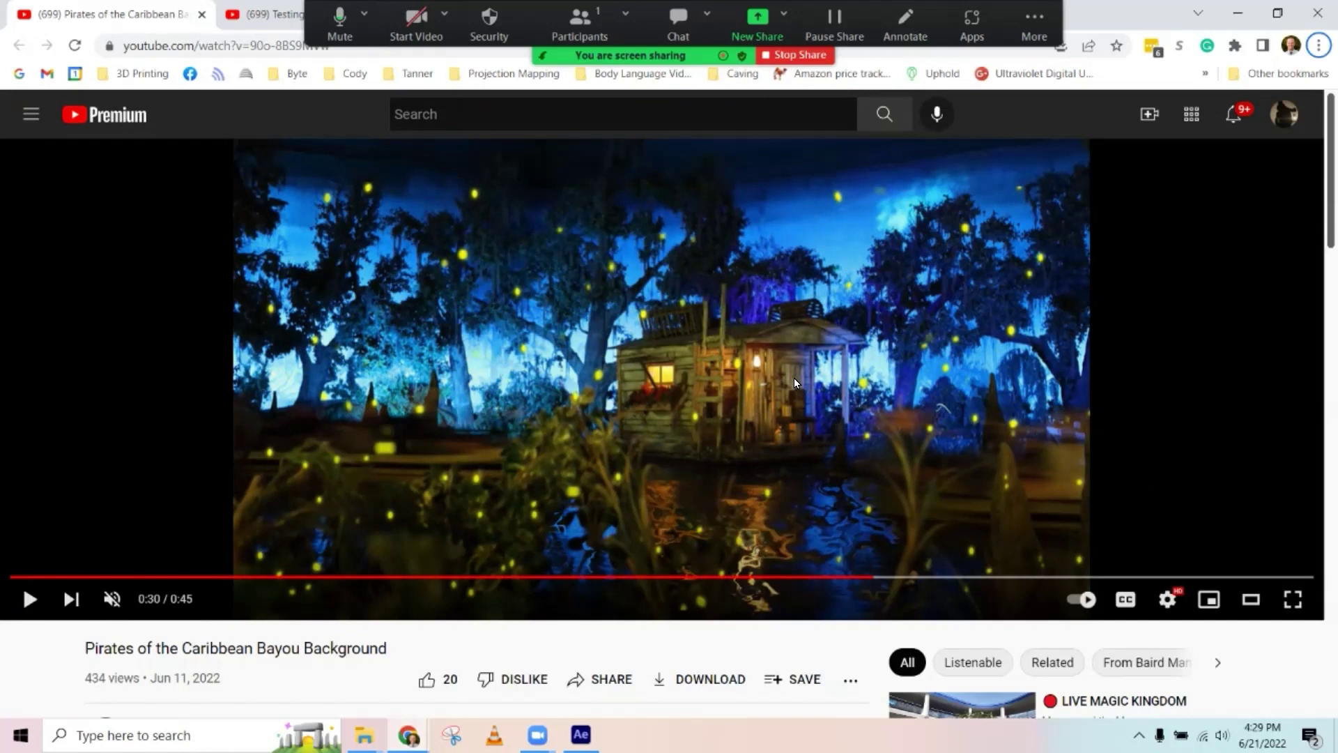